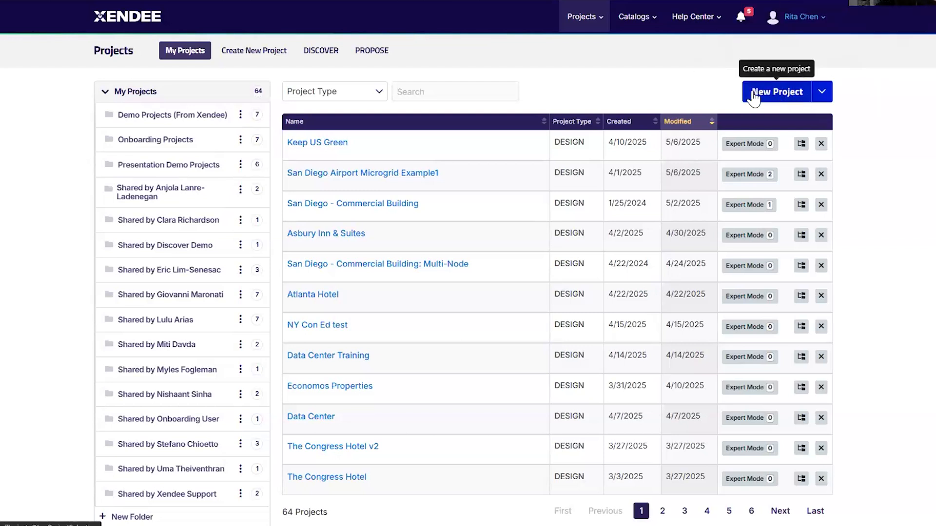
Start a new DESIGN project and name it San Diego Airport Microgrid Demo
click(822, 92)
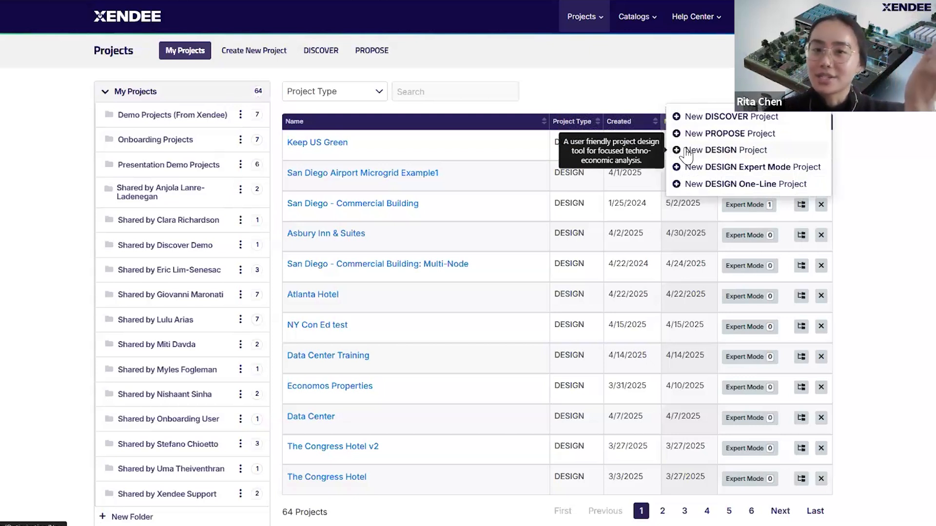
click(712, 154)
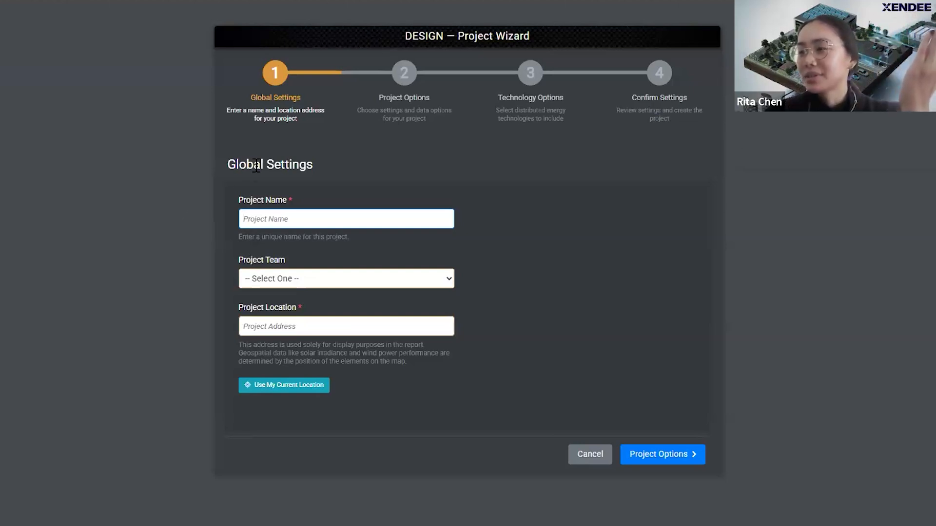
drag(237, 201, 290, 205)
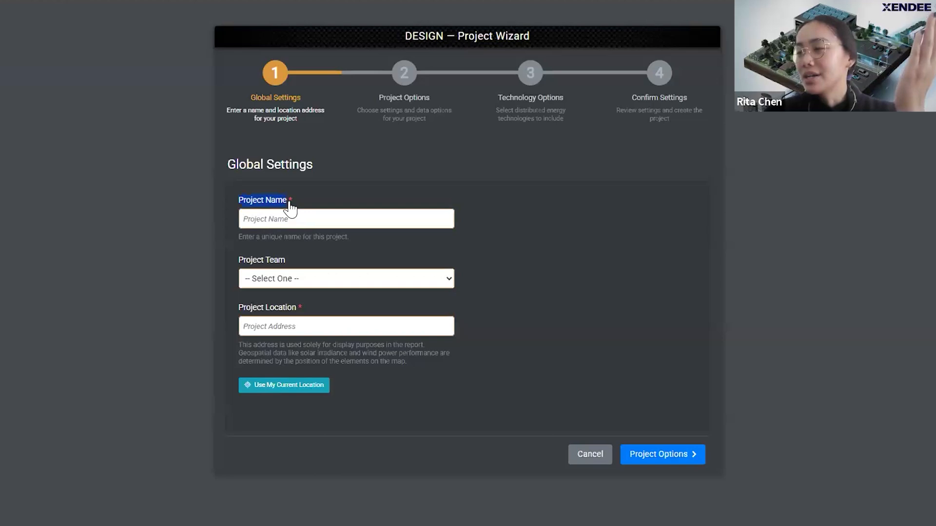
click(253, 218)
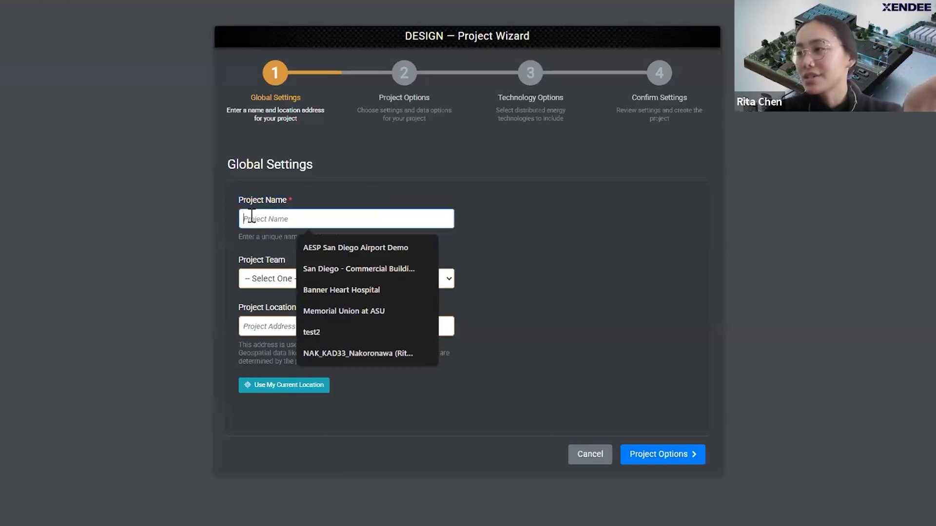
click(383, 195)
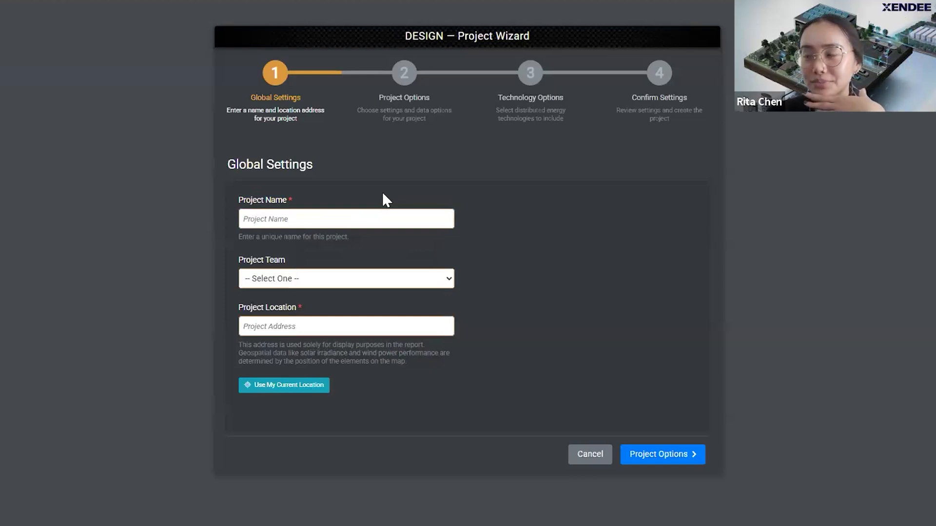
click(380, 222)
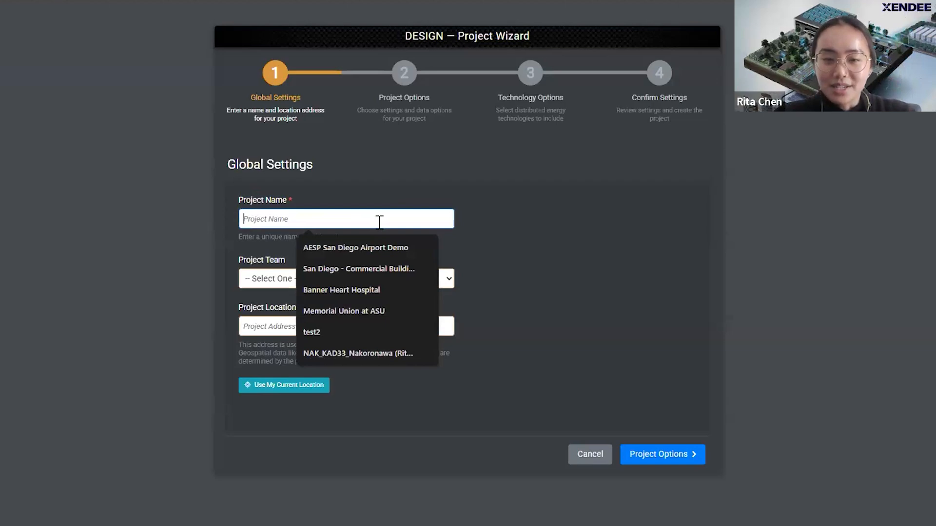
text(San Diego Airport Microg)
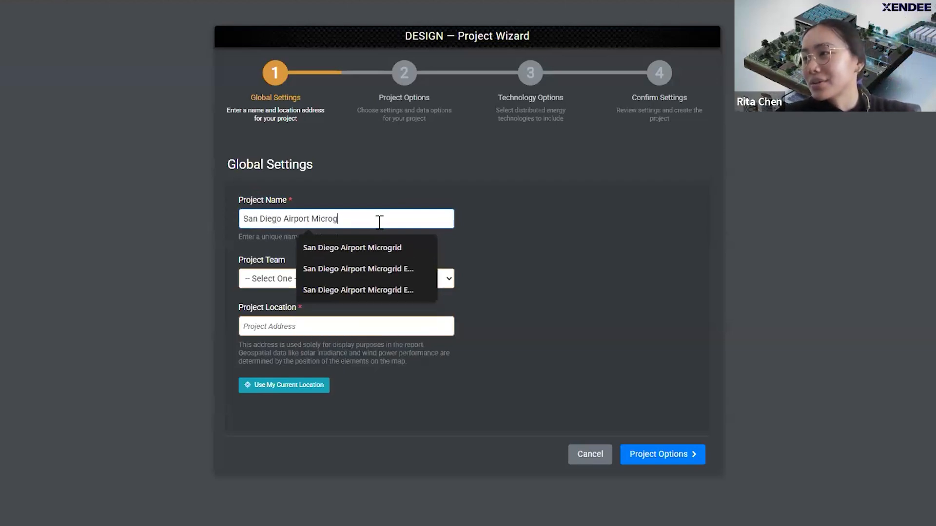
text(rid Demo)
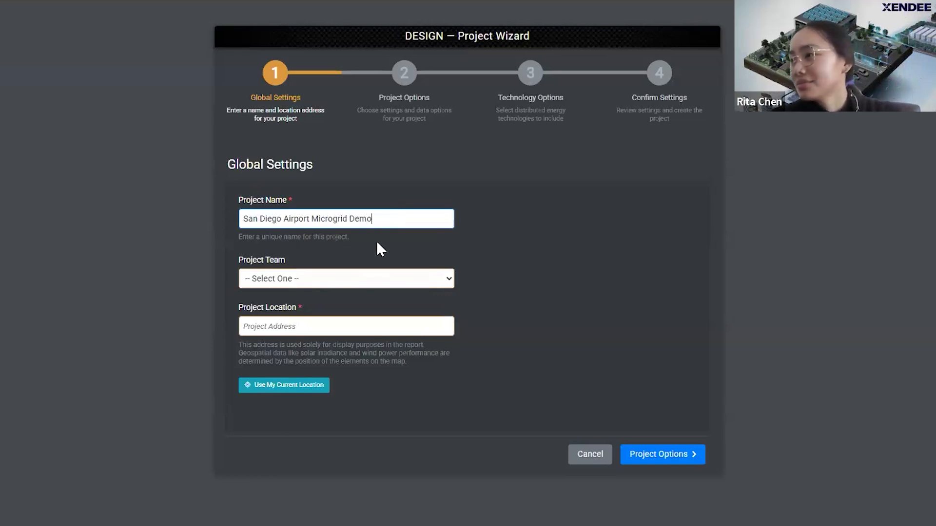
click(377, 241)
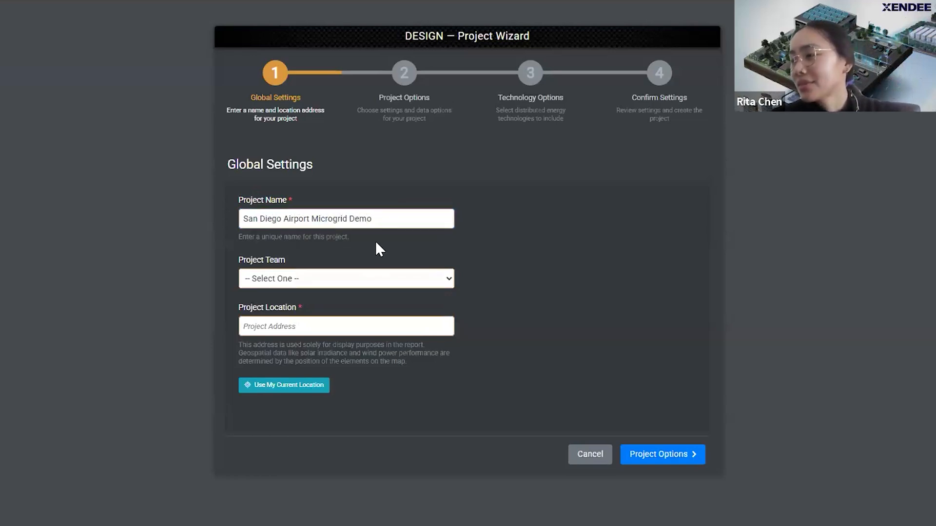
Assign the project to the Xendee (Internal) team and set its location to the San Diego airport's street address
click(250, 281)
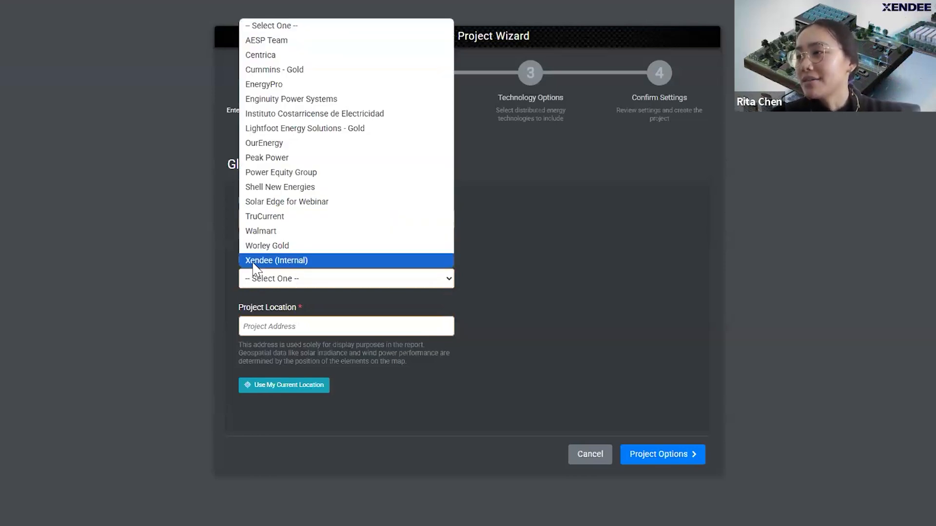
click(254, 261)
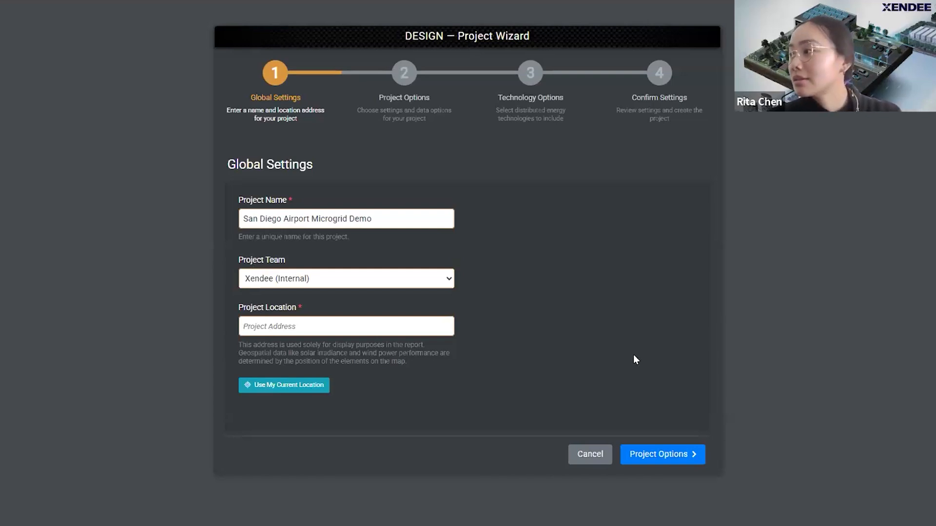
mouse_move(624, 525)
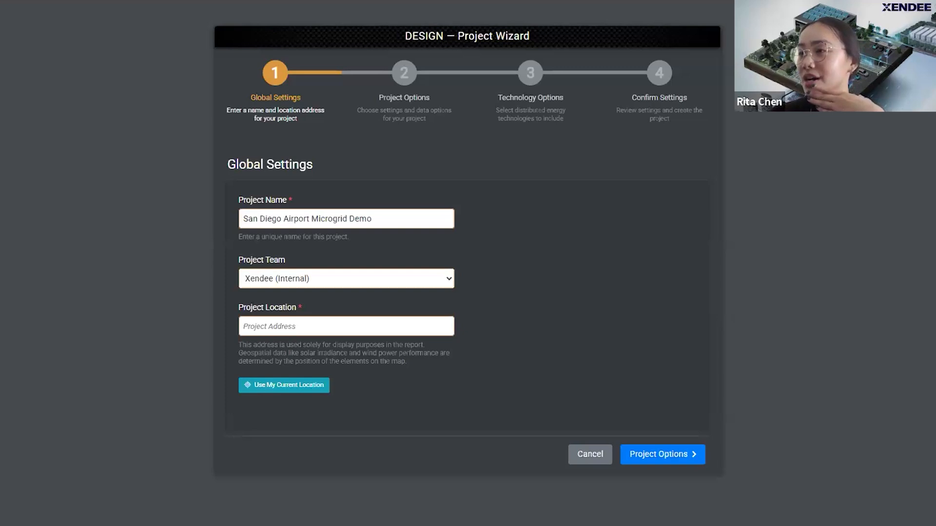
click(295, 324)
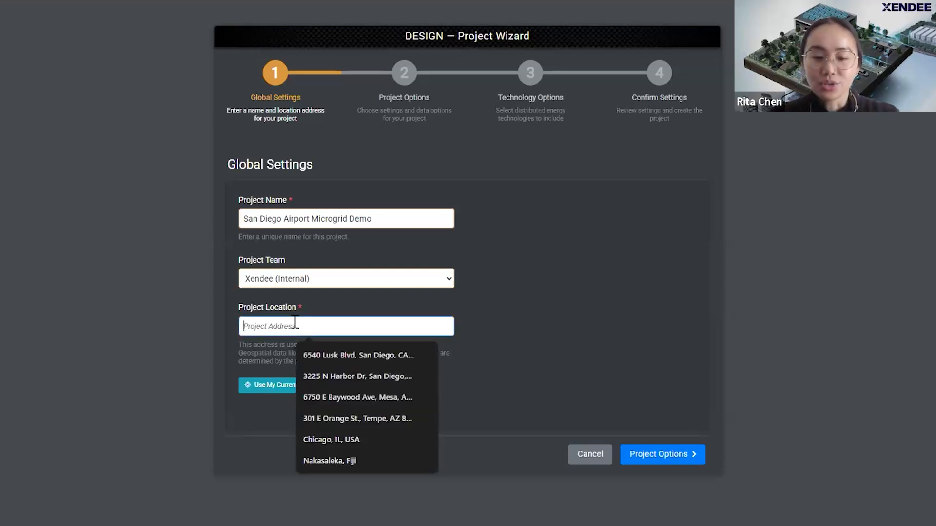
click(341, 376)
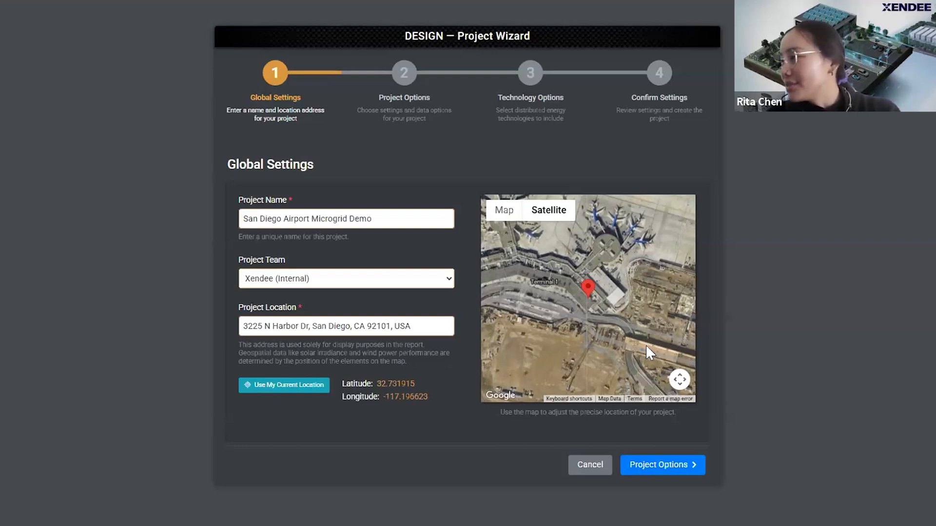
Place the project location marker on the Terminal 1 building in the satellite map and proceed to the project options
drag(546, 272, 588, 311)
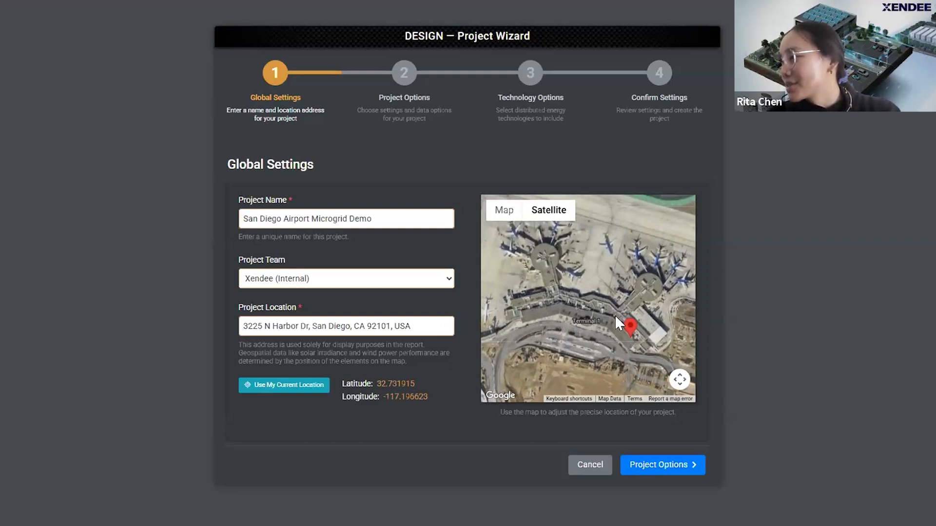
click(583, 306)
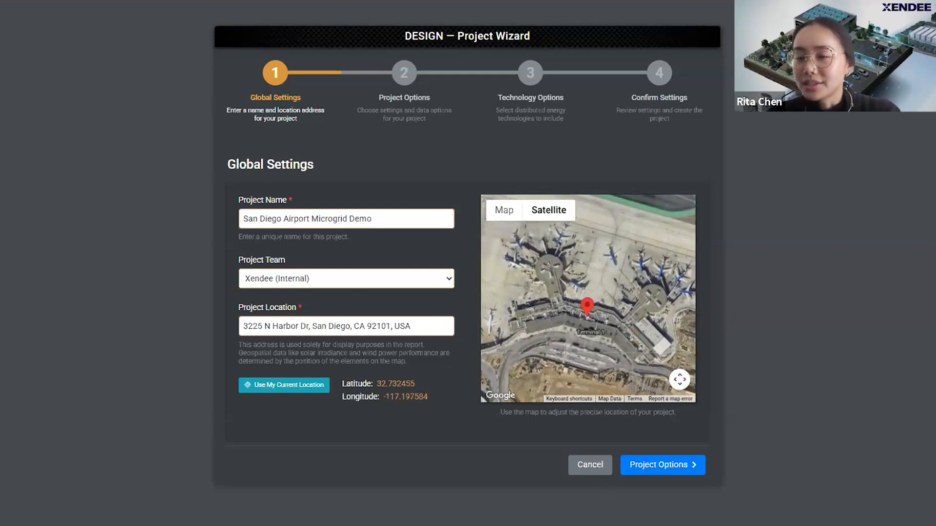
click(650, 469)
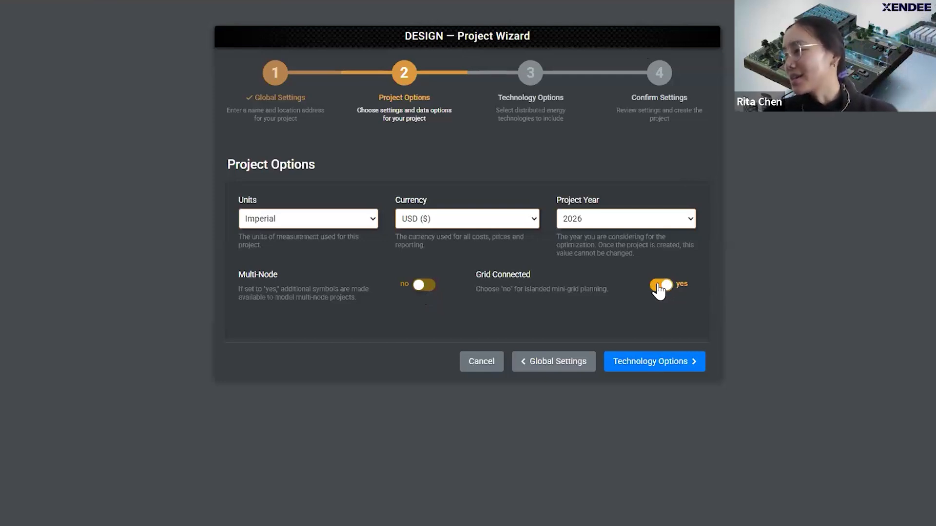
Accept the Imperial, USD, 2026, single-node, grid-connected project options and the preselected technologies, proceeding to the settings confirmation
click(634, 363)
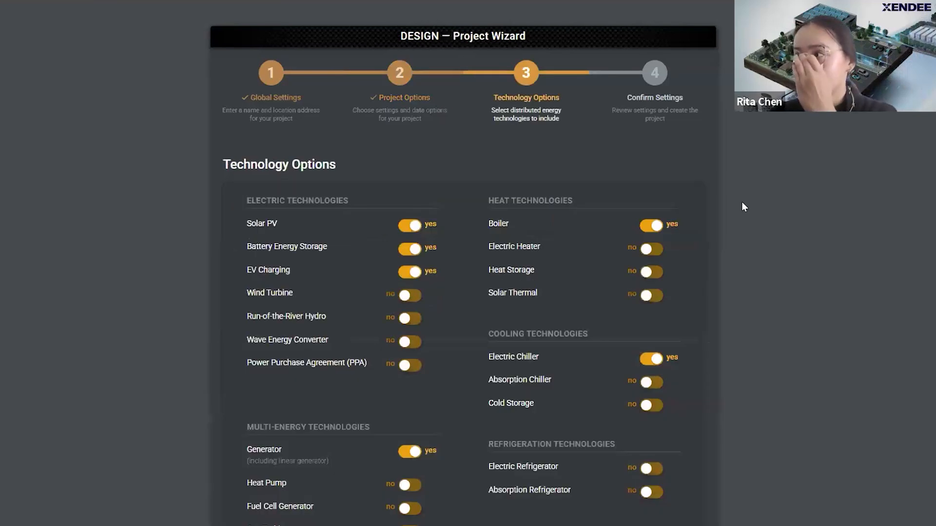
scroll(463, 292, down, 3)
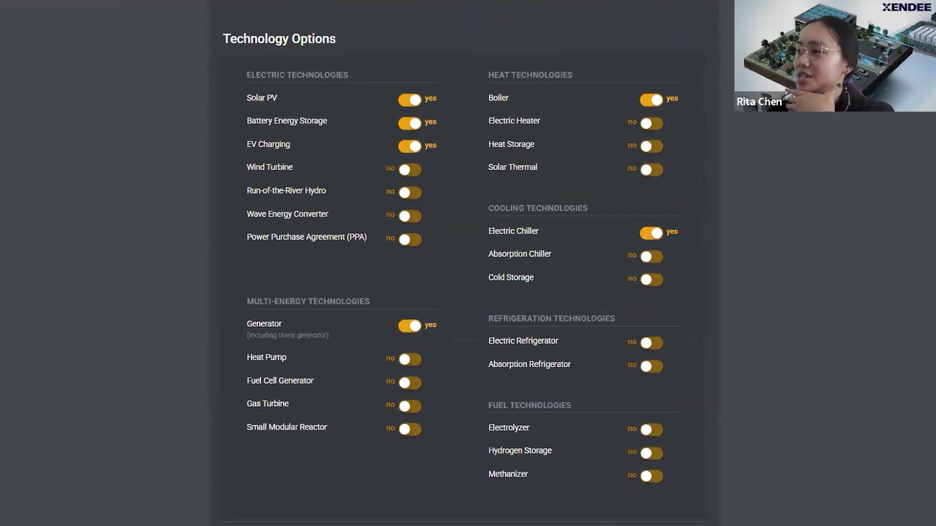
scroll(737, 136, down, 1)
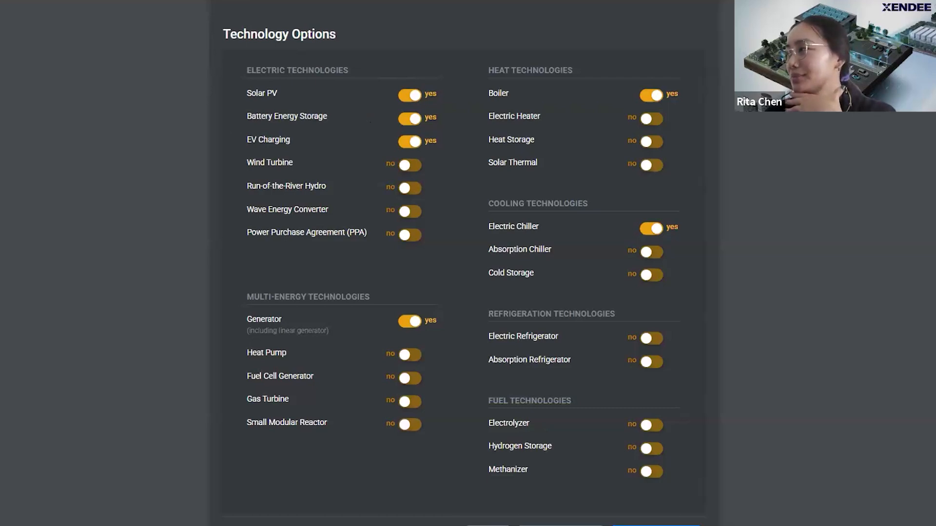
scroll(460, 264, down, 1)
scroll(266, 32, up, 1)
scroll(266, 32, down, 1)
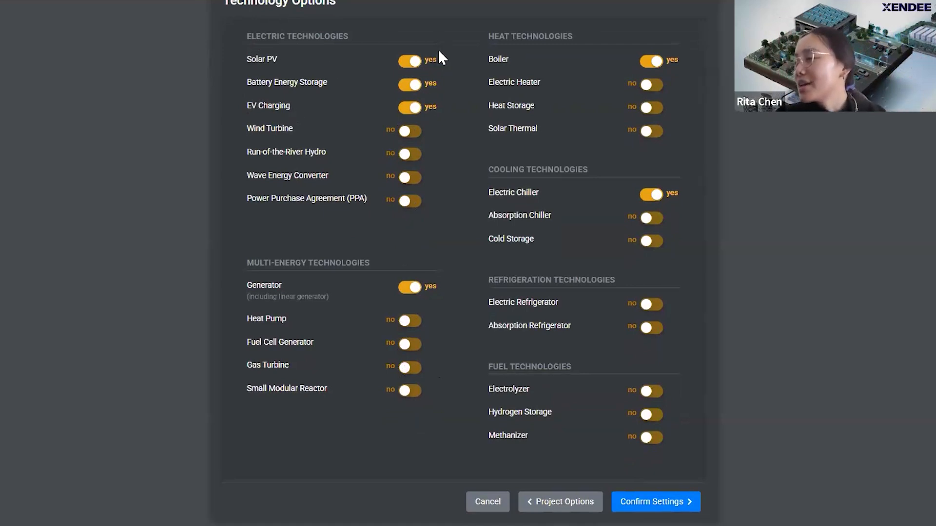
click(634, 504)
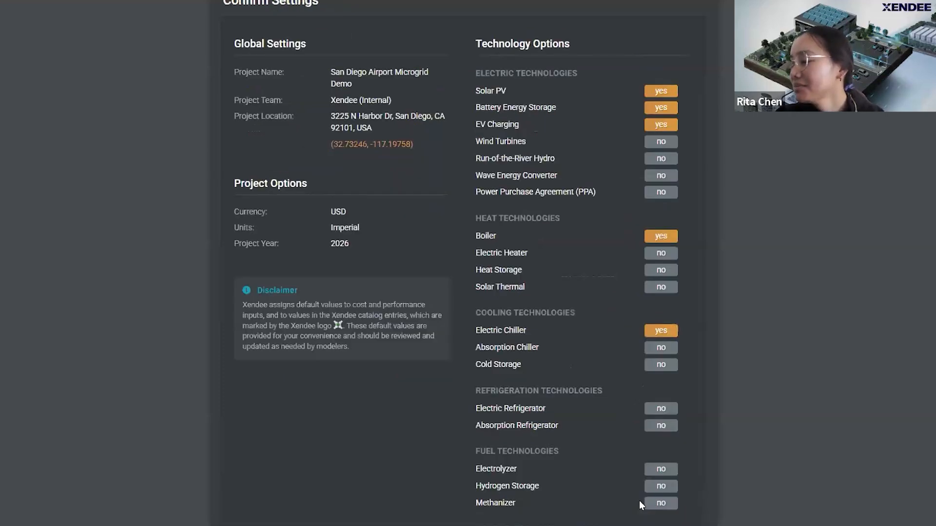
Review the summary of global settings, project options and technologies, and create the project
scroll(463, 273, up, 3)
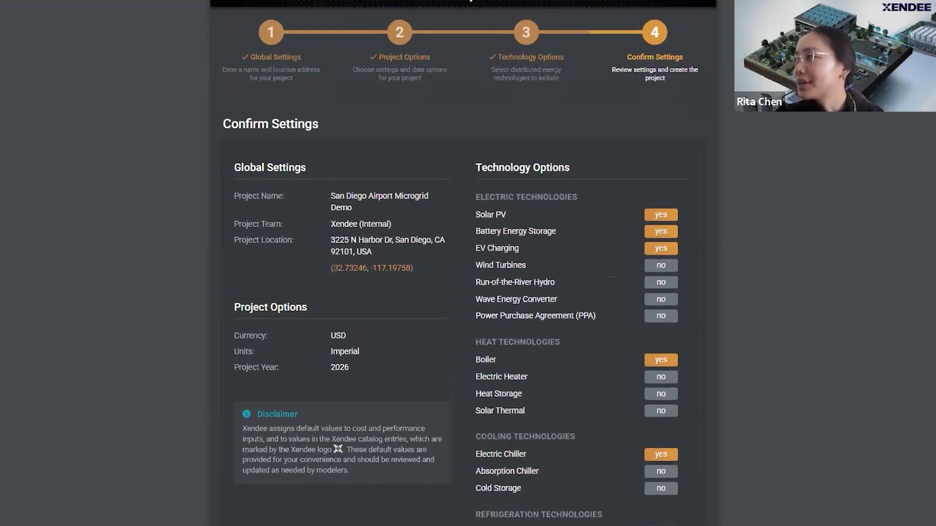
scroll(453, 78, down, 2)
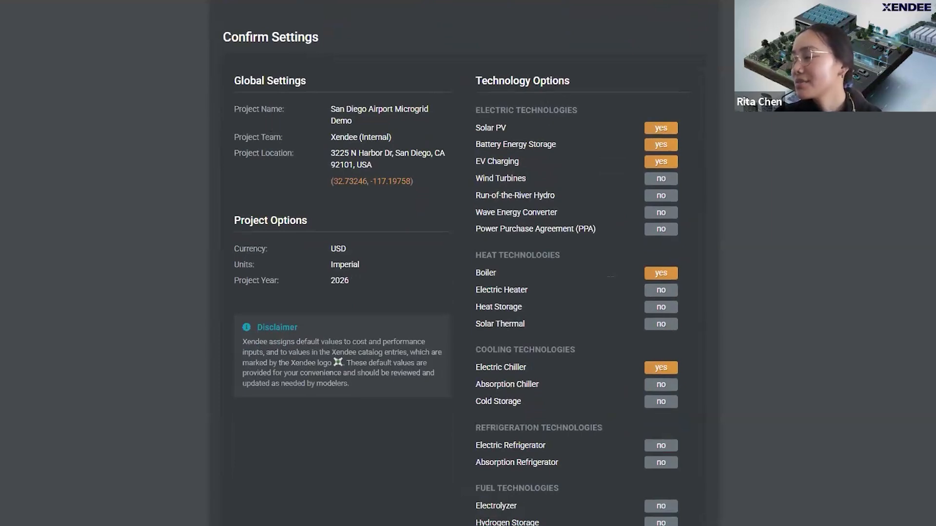
scroll(454, 273, down, 1)
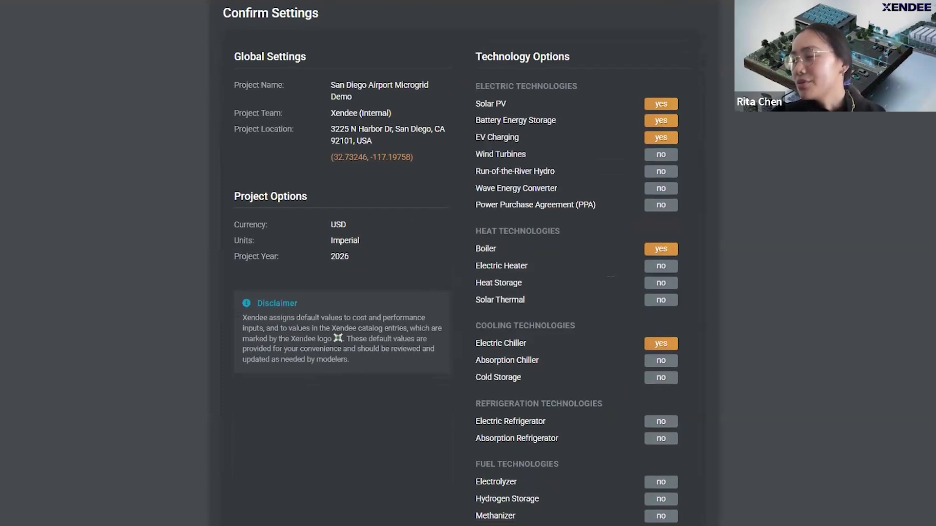
scroll(931, 185, down, 1)
scroll(616, 282, down, 4)
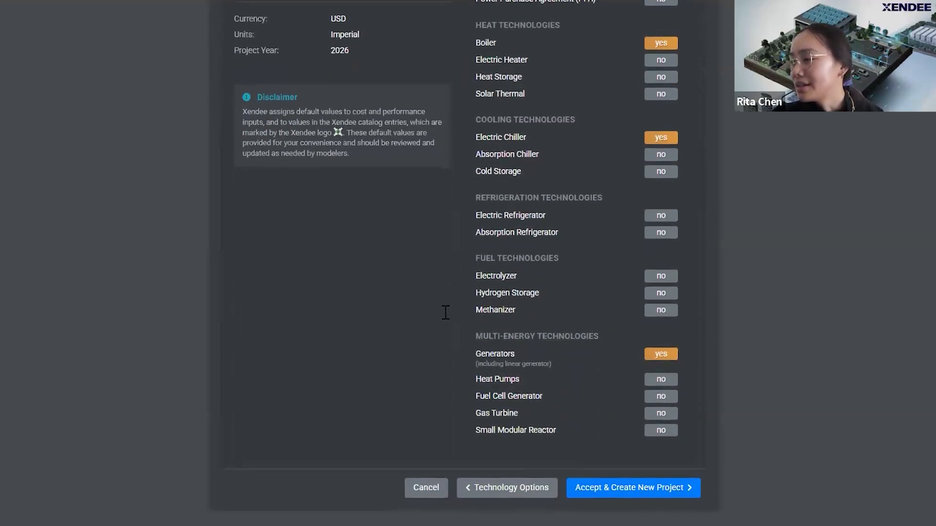
click(589, 490)
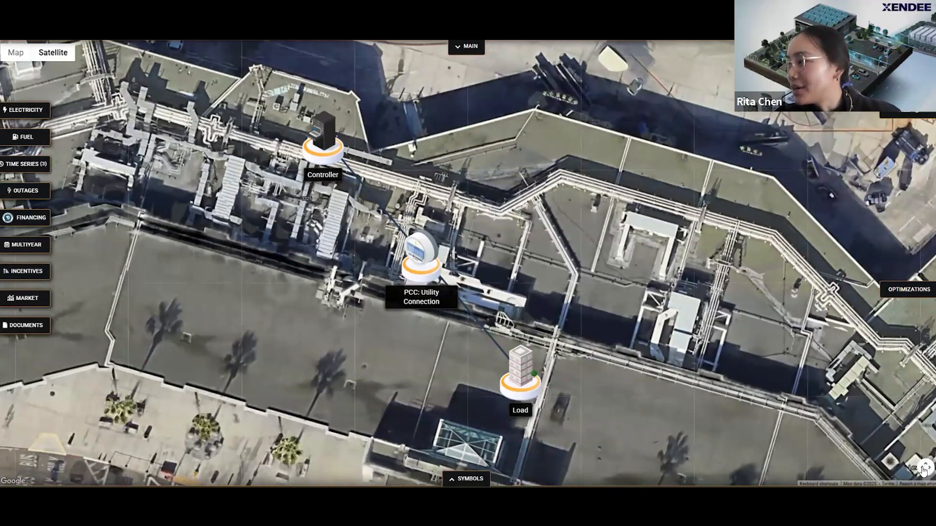
Spread the symbols over the terminal by moving the Controller northwest and the Load southeast of the utility connection
click(923, 469)
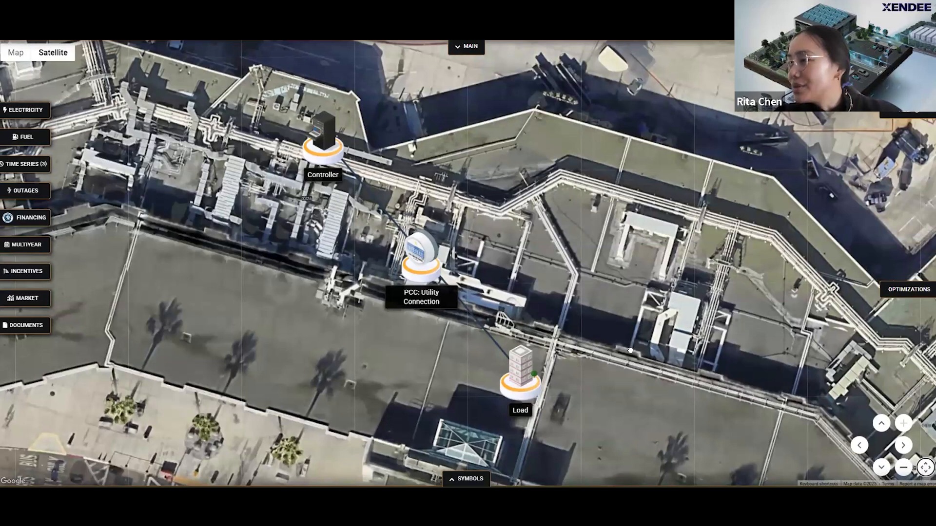
scroll(627, 383, down, 1)
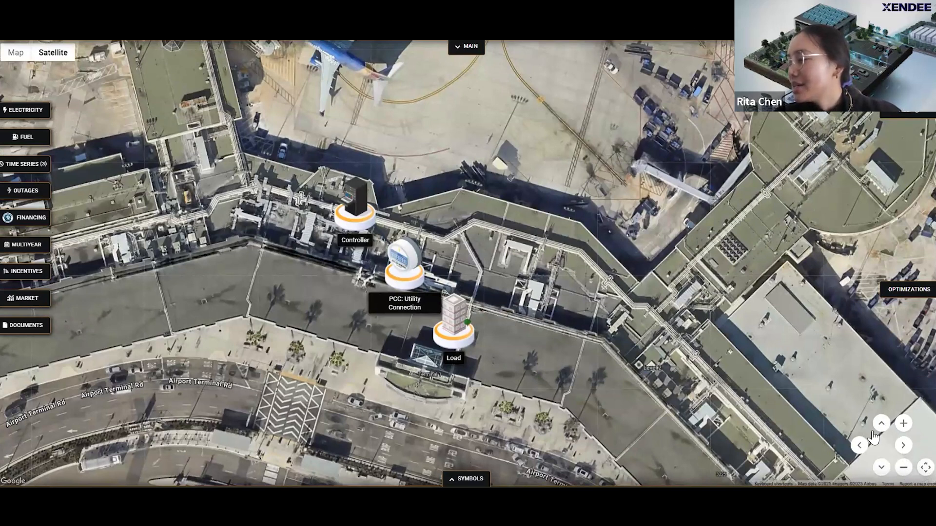
click(903, 468)
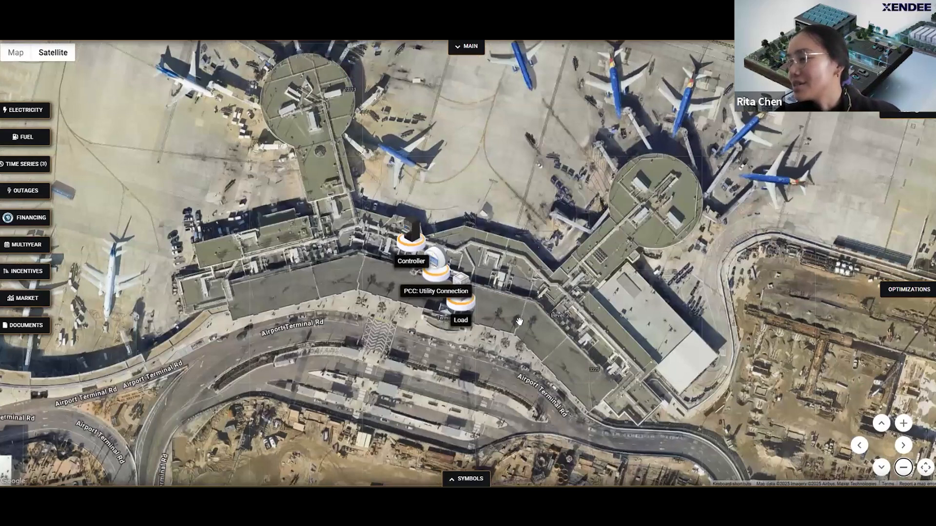
drag(555, 314, 519, 322)
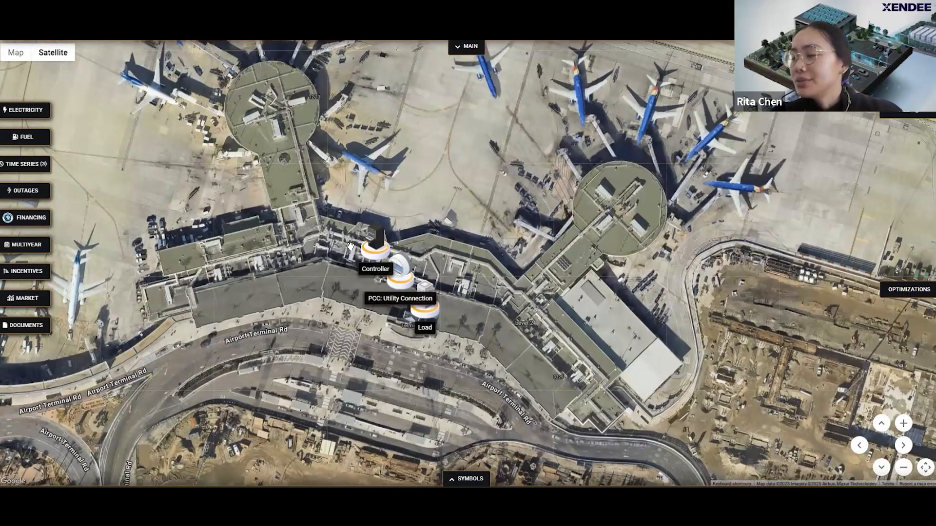
mouse_move(351, 247)
mouse_down()
mouse_move(353, 237)
mouse_move(367, 239)
mouse_move(321, 213)
mouse_up()
mouse_move(435, 309)
mouse_down()
mouse_move(524, 347)
mouse_move(508, 338)
mouse_up()
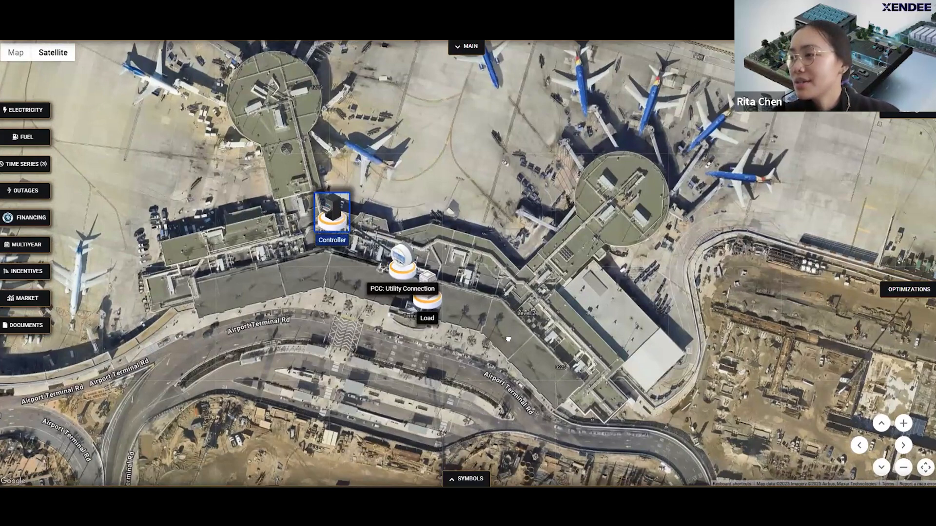
click(347, 204)
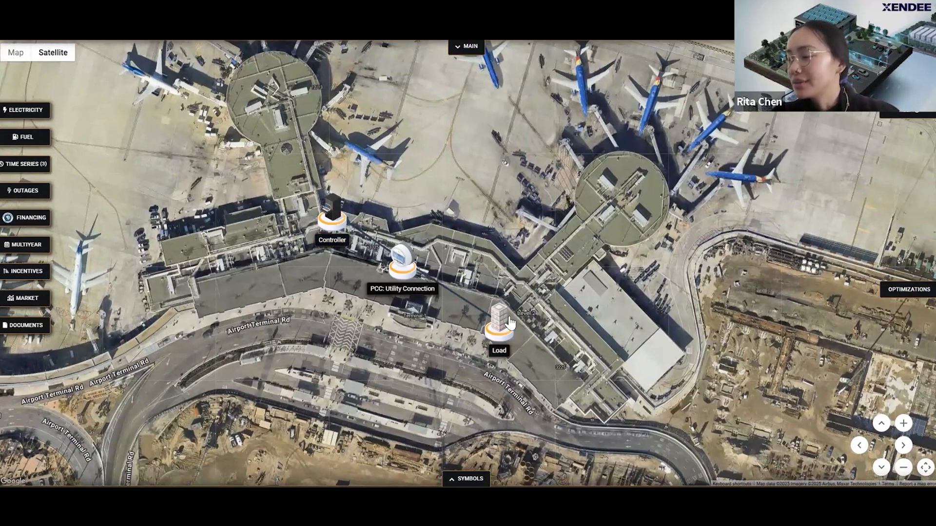
Inspect the Controller's lifetime and investment specifications, and close them without saving
double_click(331, 216)
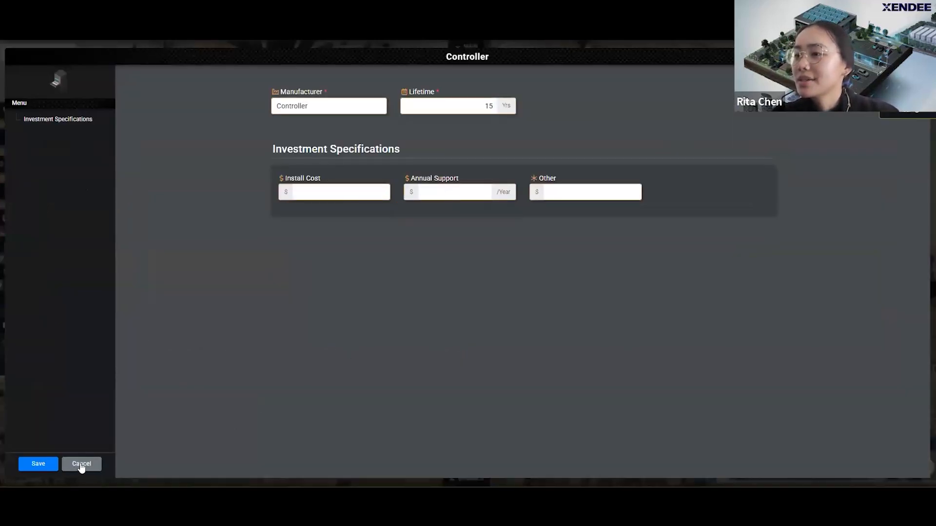
click(95, 463)
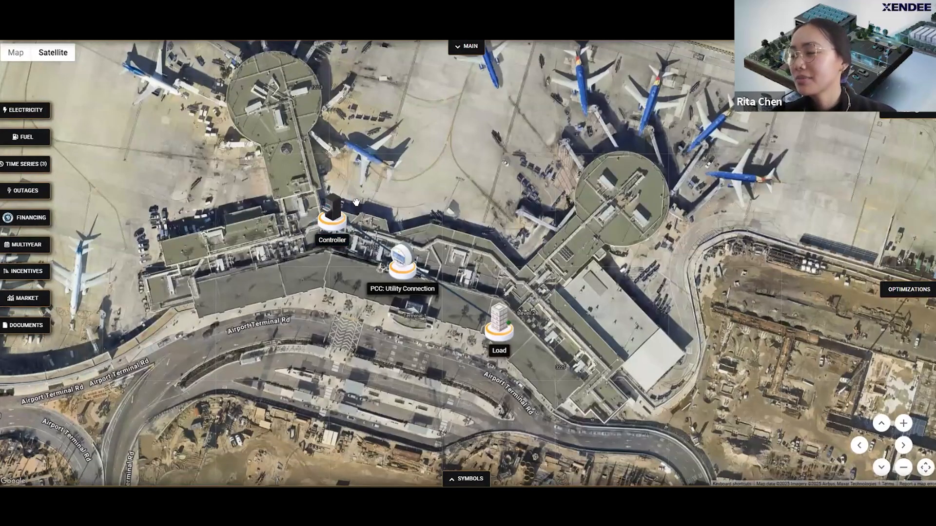
Inspect the utility connection's interconnection limits and marginal CO2 emission data, including the emissions source and weekly graph
double_click(396, 265)
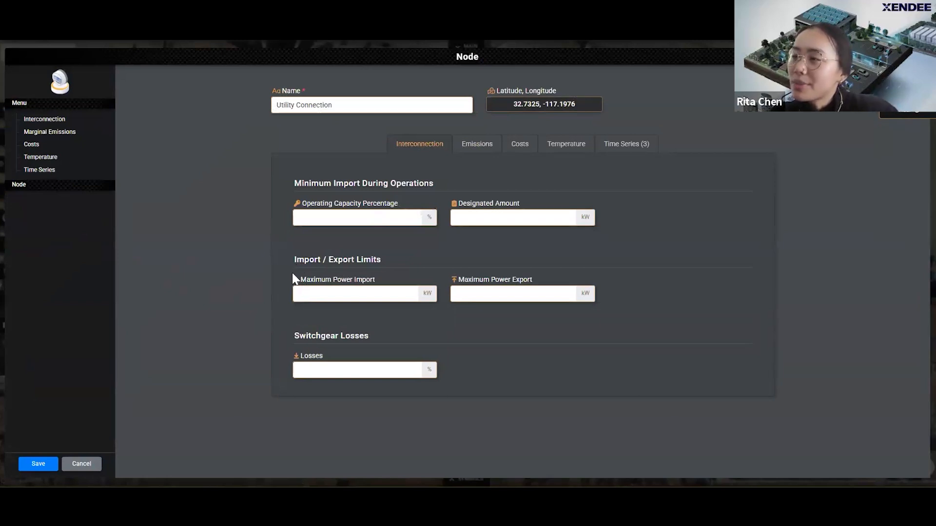
click(471, 154)
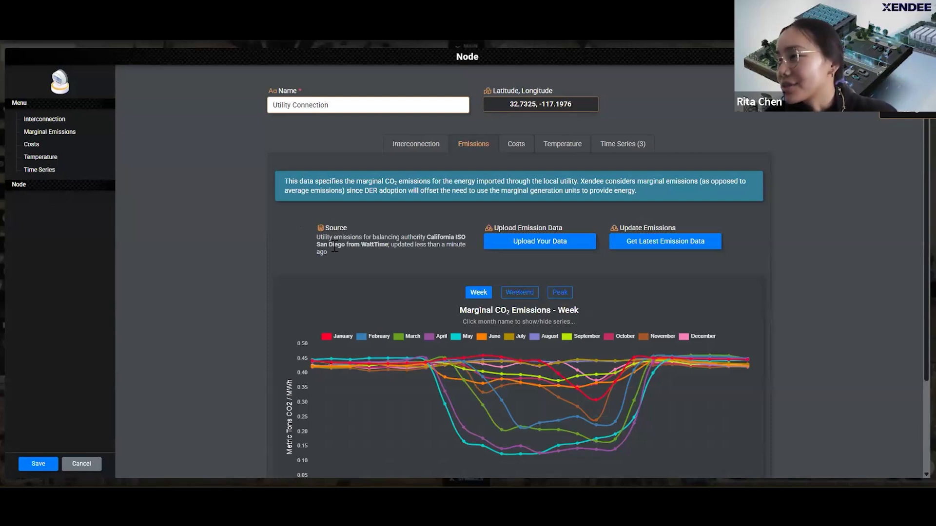
scroll(553, 218, down, 1)
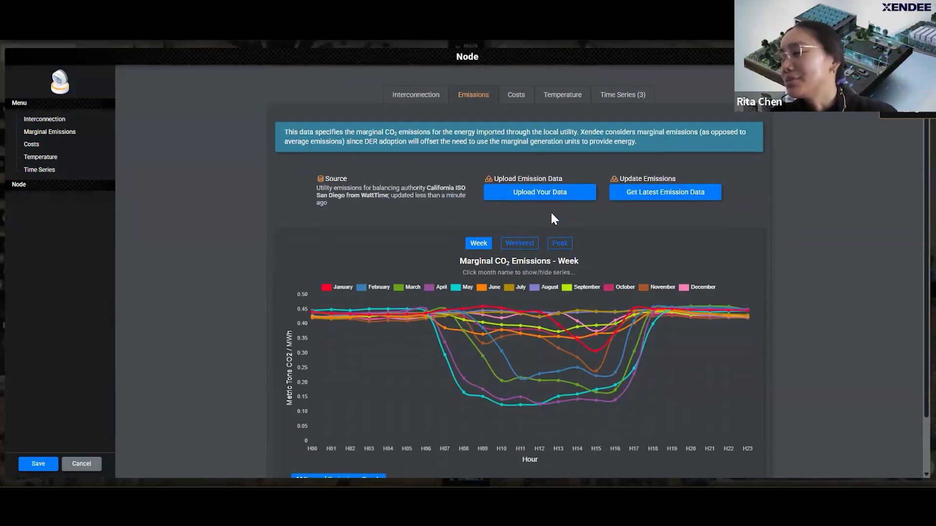
scroll(554, 224, up, 1)
scroll(548, 226, down, 1)
scroll(549, 229, up, 1)
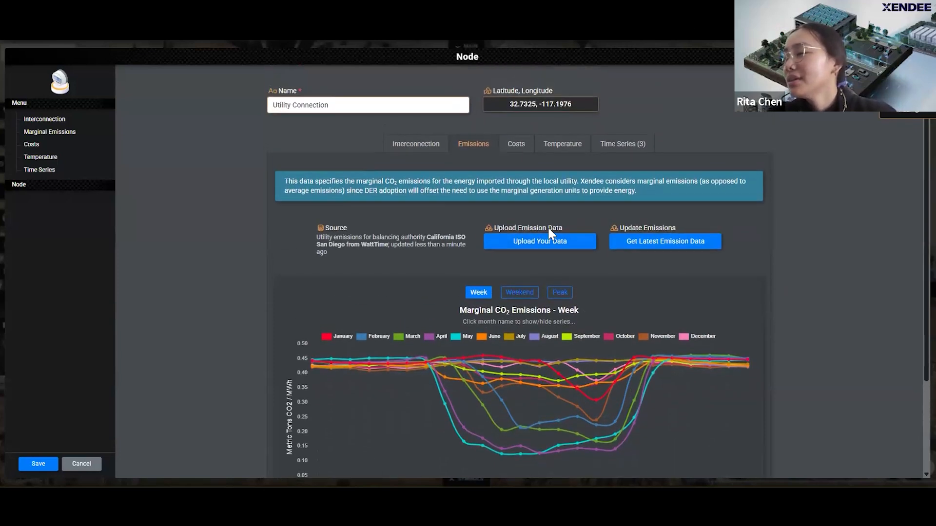
Review the utility connection's infrastructure, capital and operational costs and its temperature data, and close it without saving
click(516, 146)
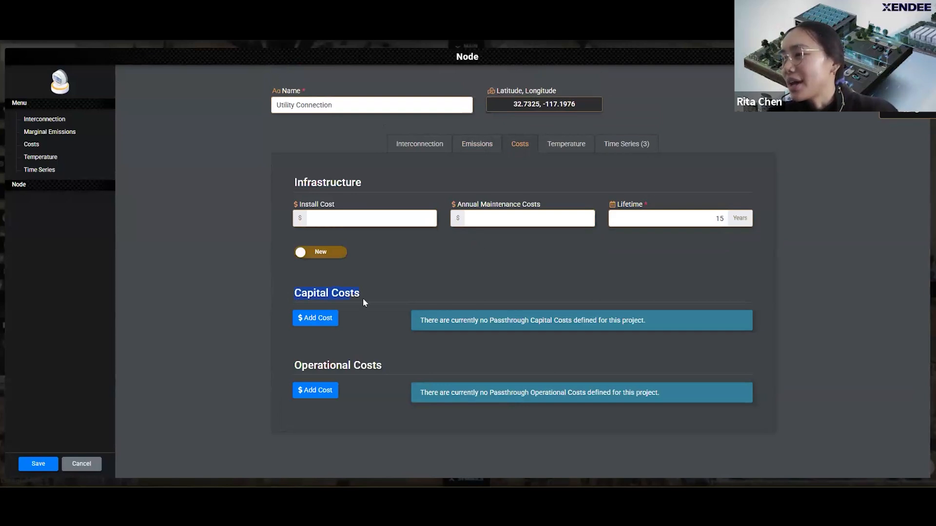
drag(375, 373, 296, 357)
click(293, 358)
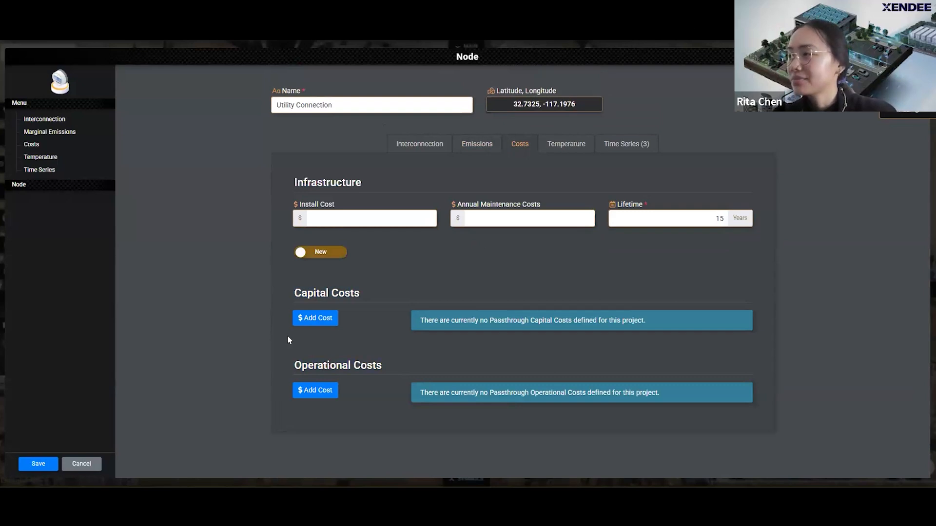
click(557, 149)
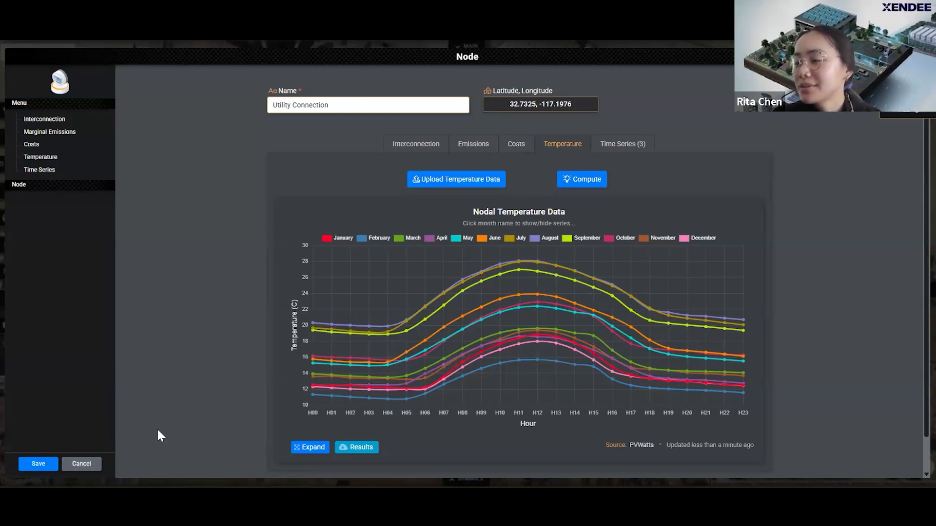
click(95, 463)
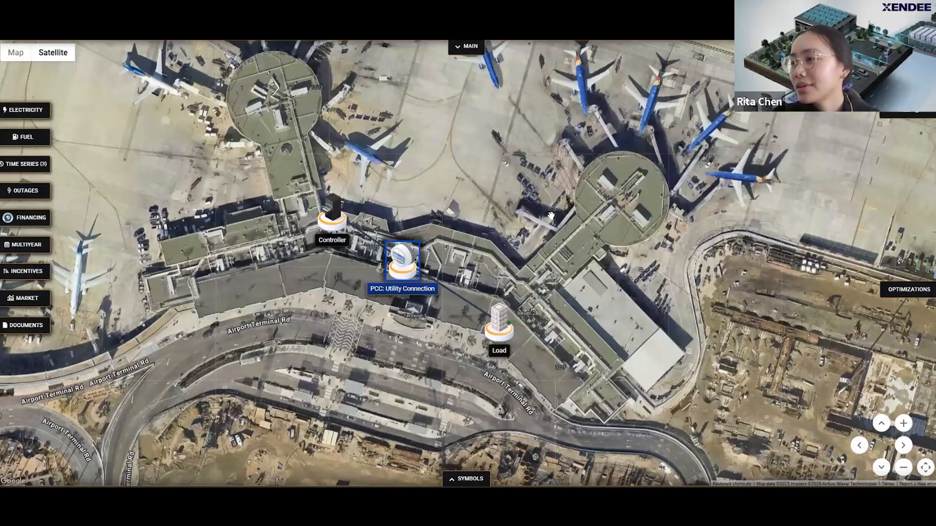
Open the specifications of the Load symbol on the terminal building
drag(526, 237, 531, 229)
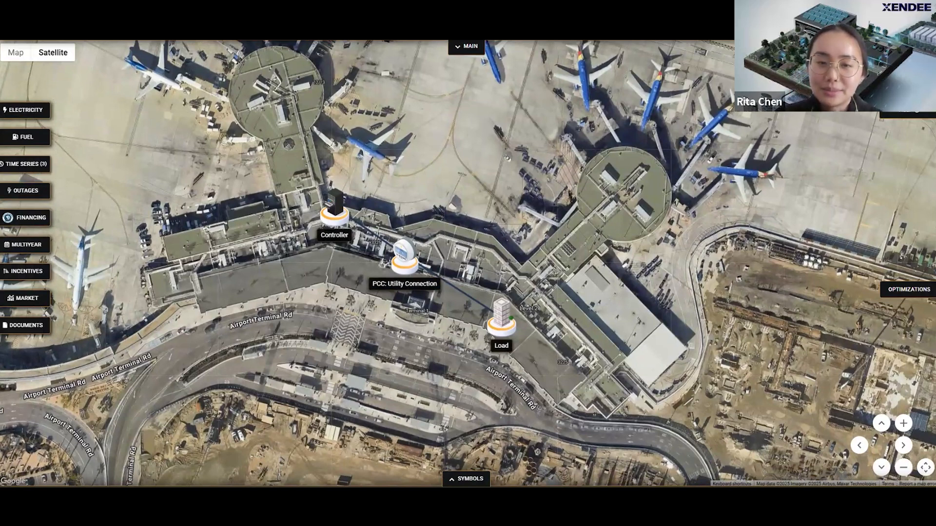
drag(504, 194, 502, 192)
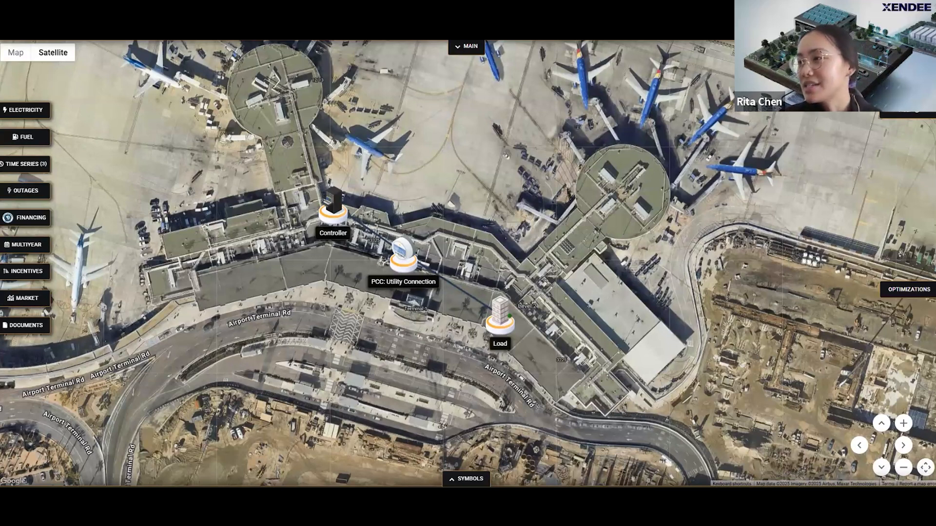
scroll(451, 263, up, 1)
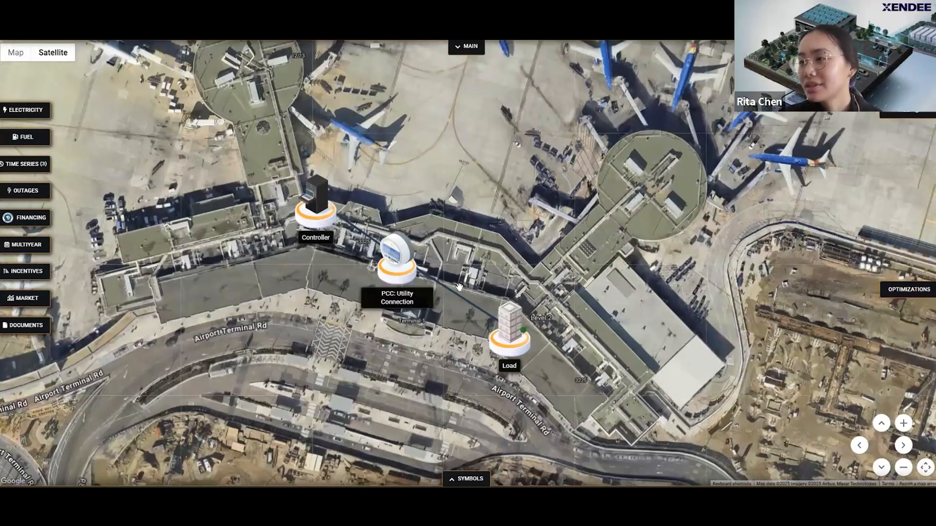
scroll(459, 287, up, 1)
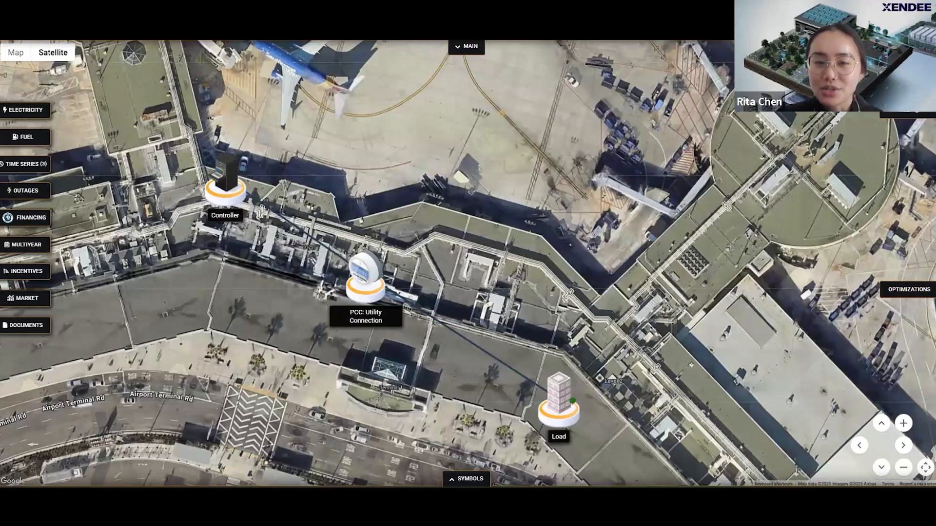
drag(551, 271, 558, 253)
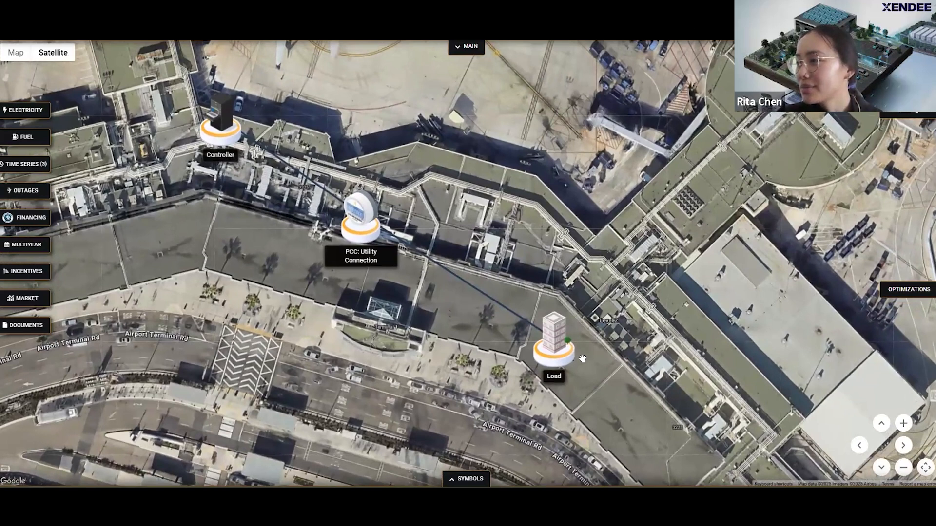
drag(583, 359, 525, 343)
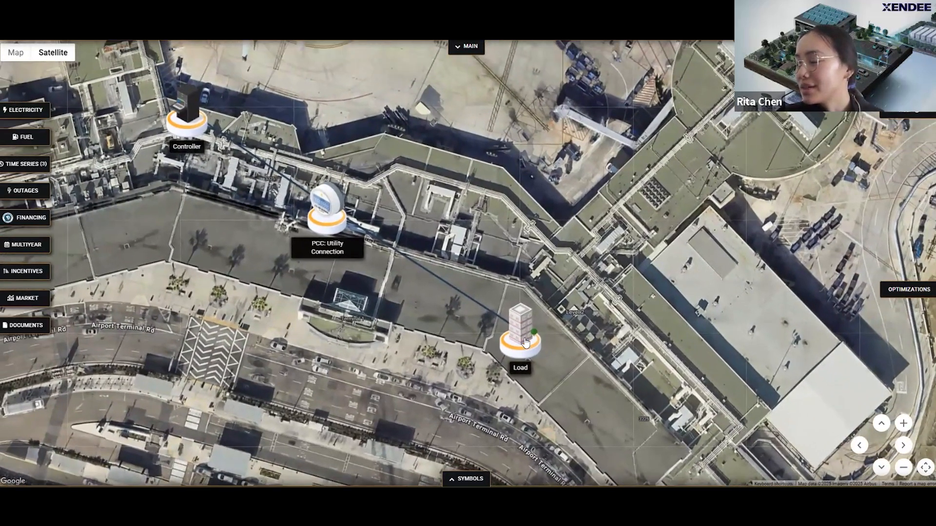
click(533, 343)
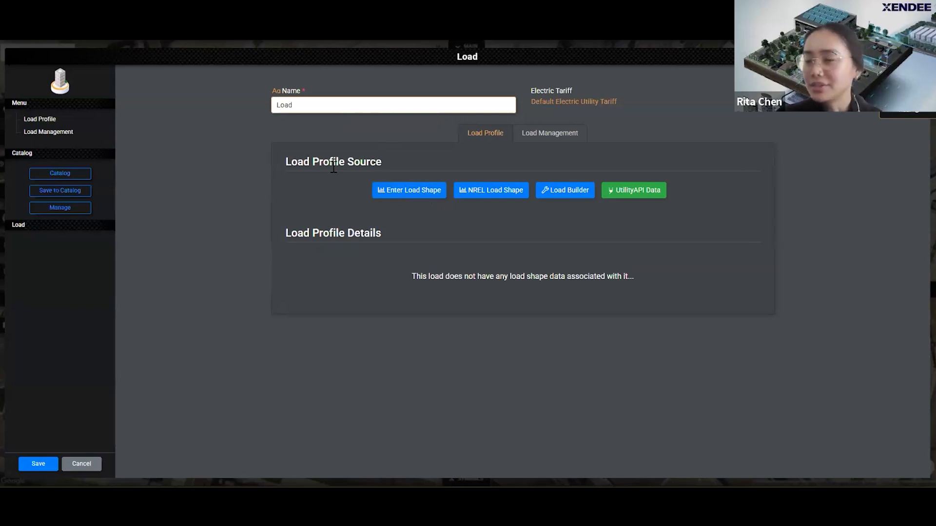
Start entering a load shape for the Load and set its start year to 2018
click(393, 197)
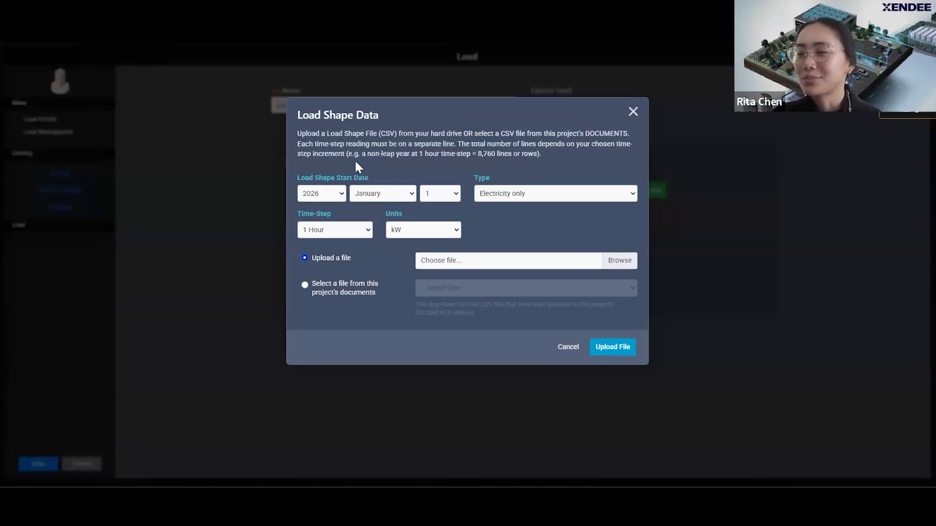
click(330, 195)
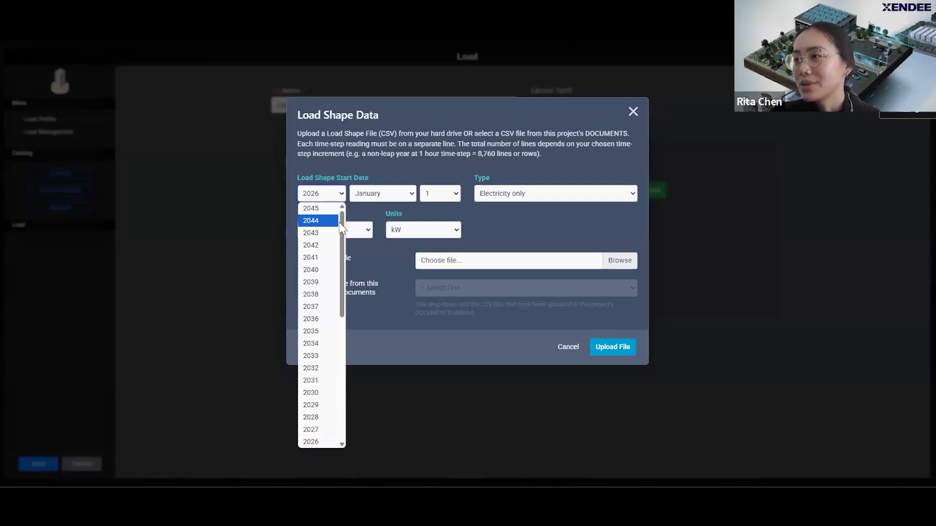
drag(341, 261, 317, 321)
click(317, 319)
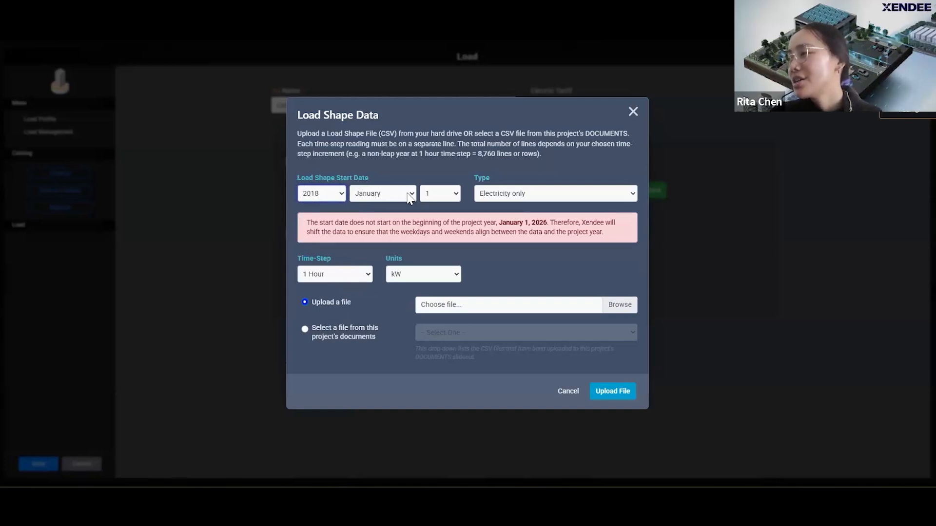
Check the load shape's type, time-step and unit options, keeping Electricity only, 1 Hour and kW
click(496, 197)
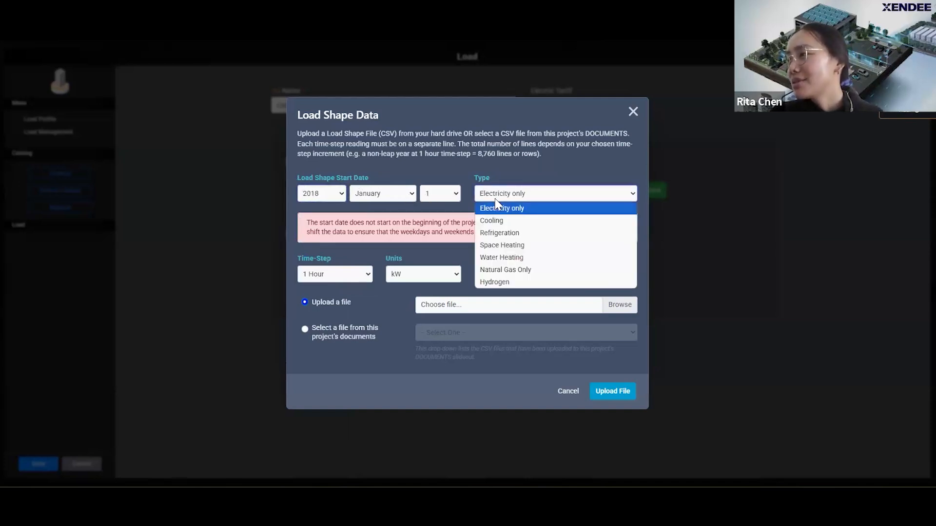
click(518, 171)
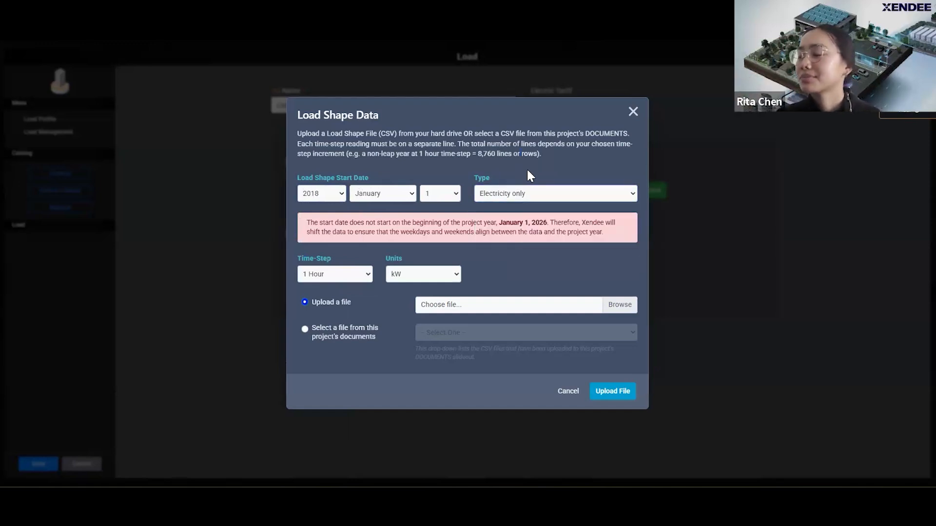
click(300, 275)
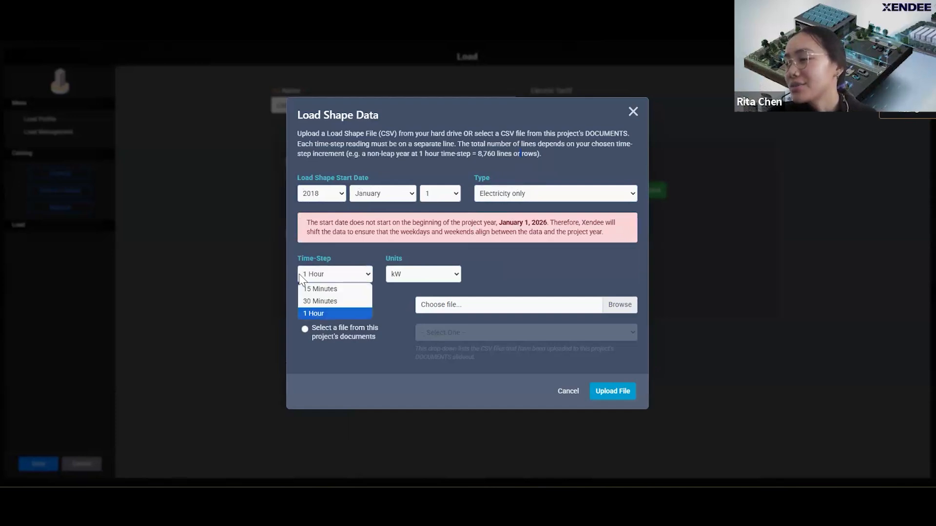
click(375, 268)
click(442, 278)
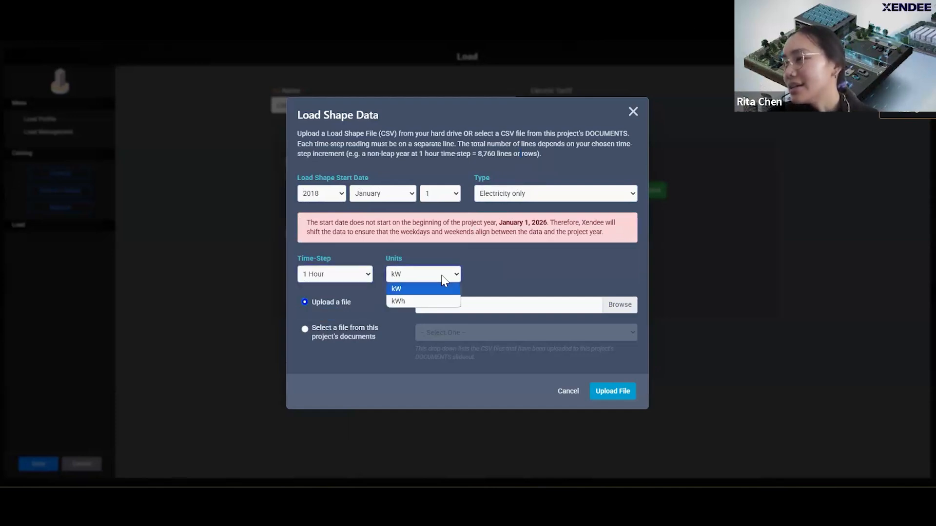
click(508, 266)
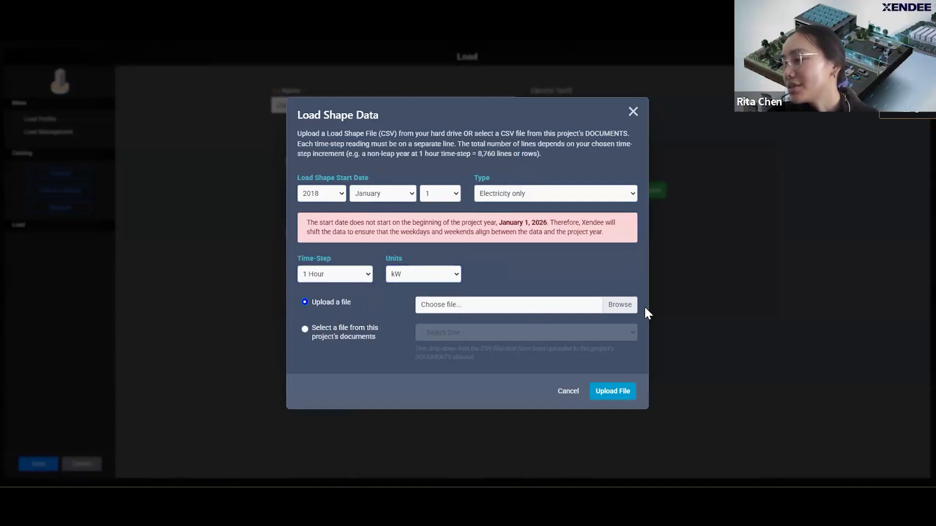
Upload the SD Airport-electricity-only-kWh-1H-20180101 CSV file as the Load's electricity load shape
click(621, 306)
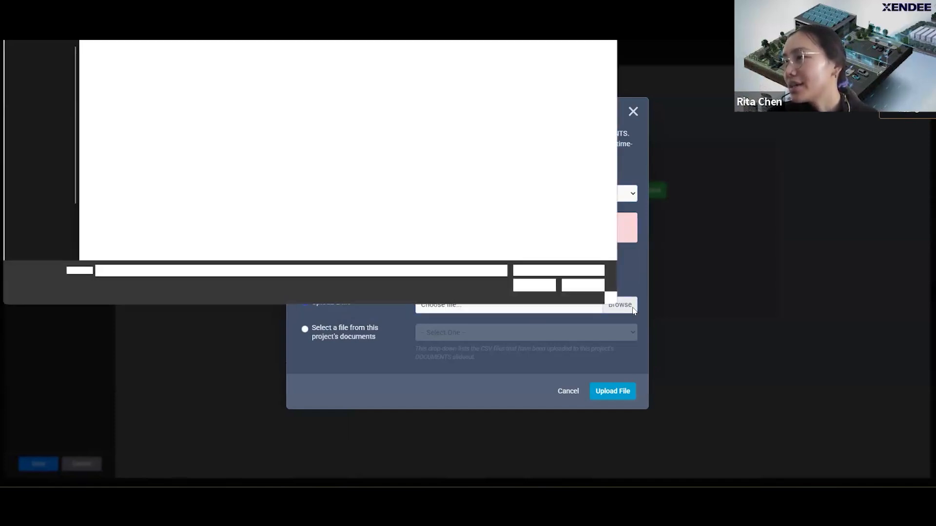
double_click(122, 59)
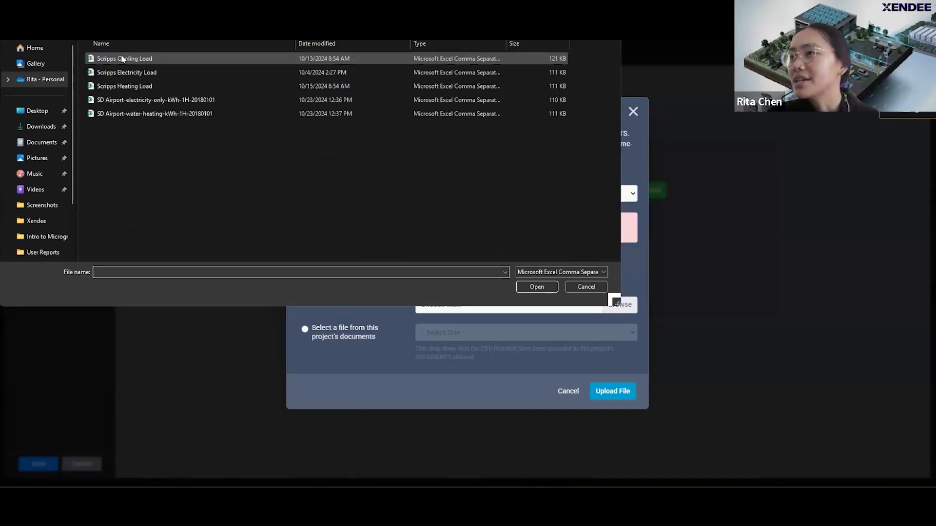
drag(232, 0, 285, 42)
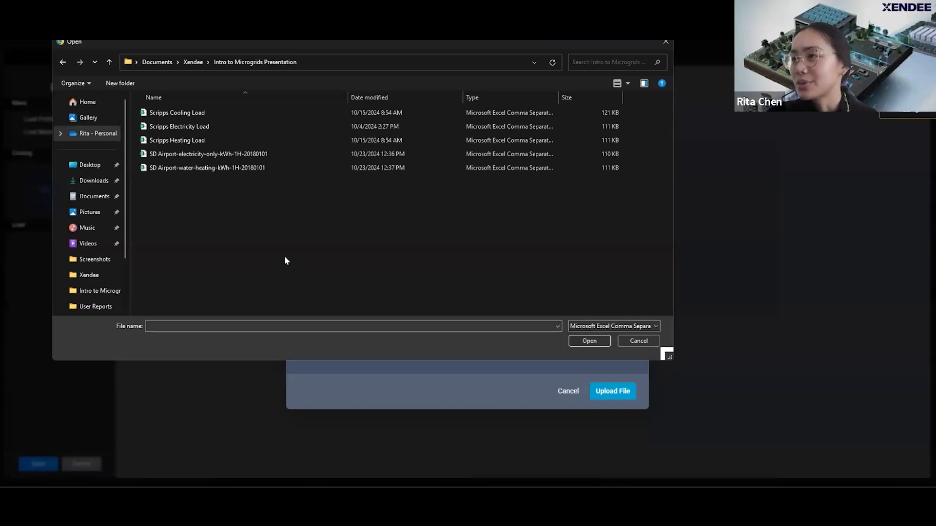
click(273, 156)
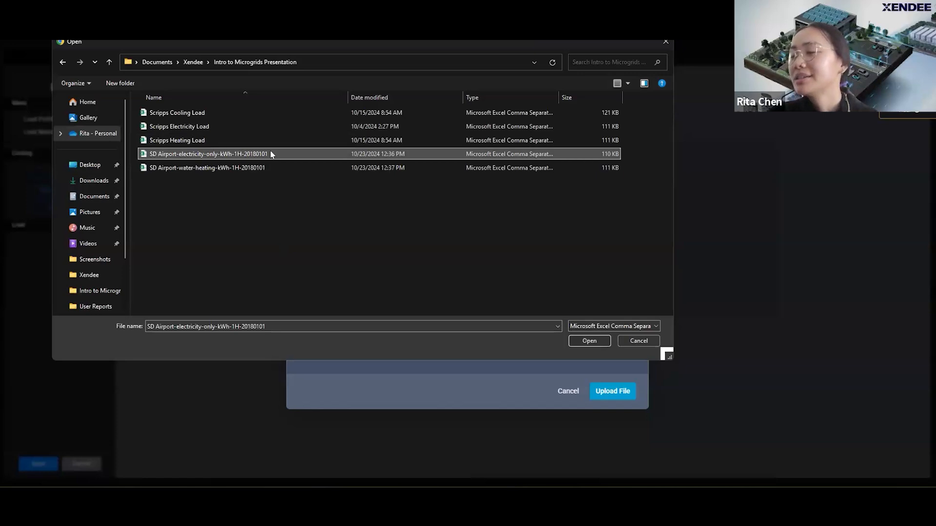
double_click(238, 155)
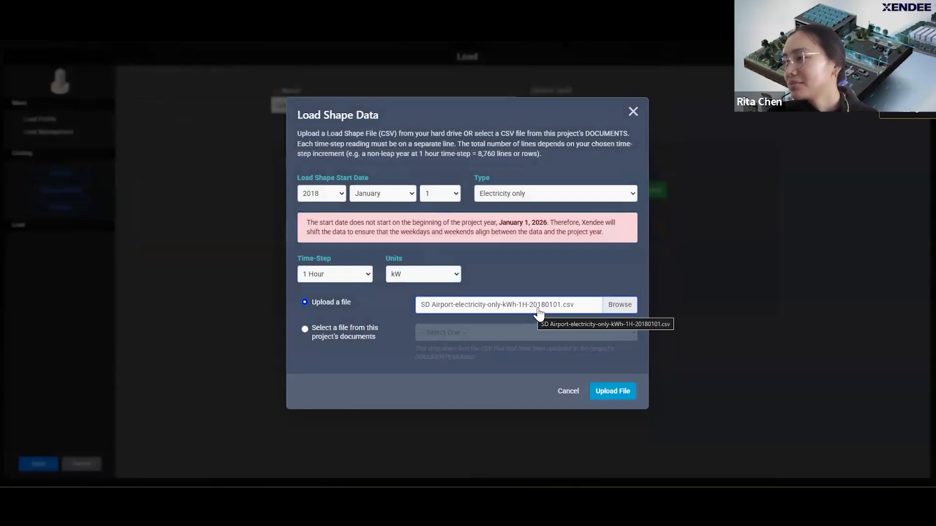
click(604, 393)
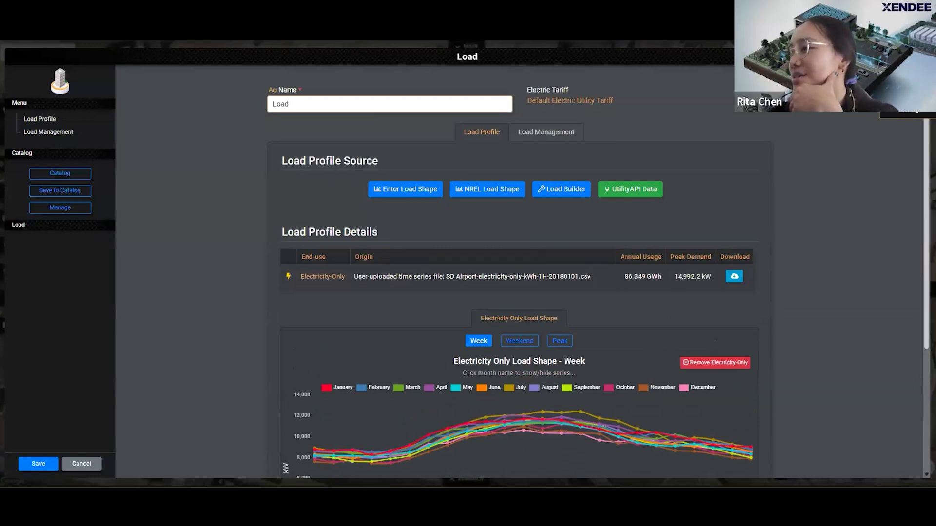
Examine the uploaded load profile details and compare the week, weekend and peak load shape graphs, returning to the week view
scroll(457, 203, down, 1)
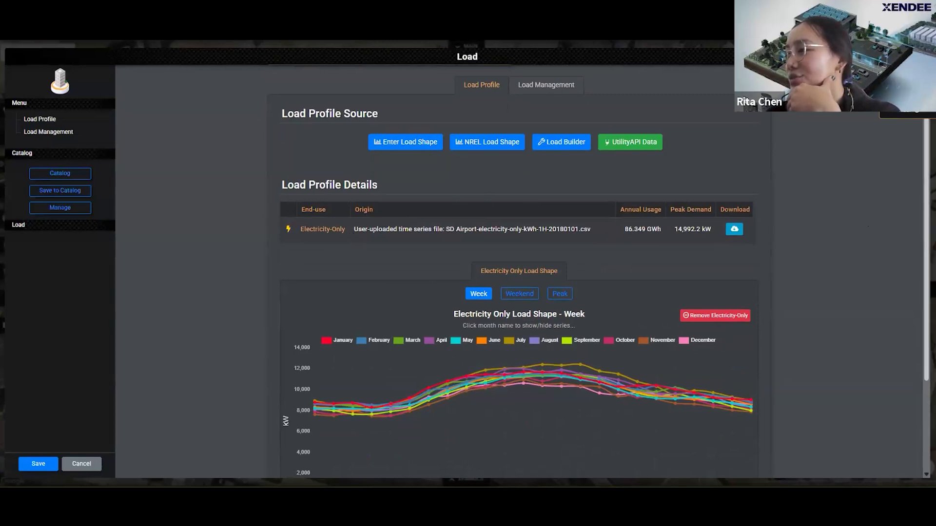
scroll(419, 235, down, 1)
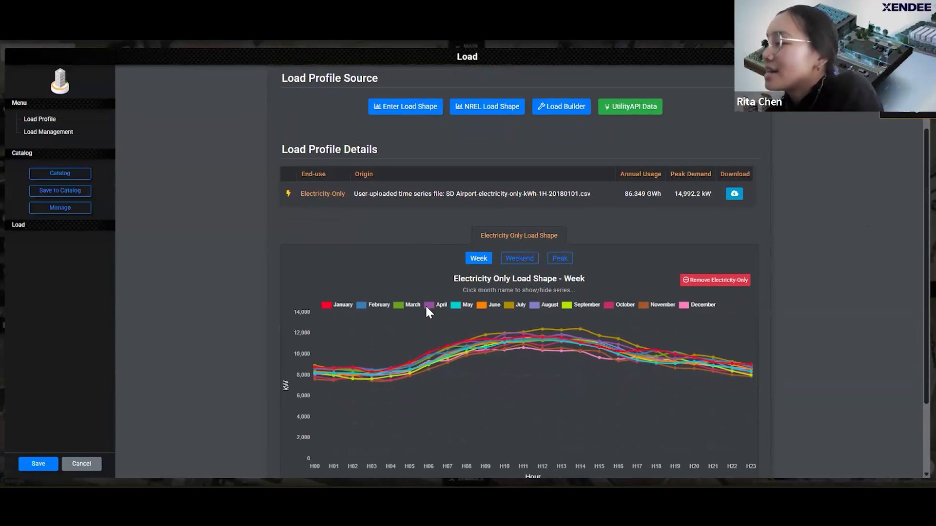
scroll(402, 279, down, 1)
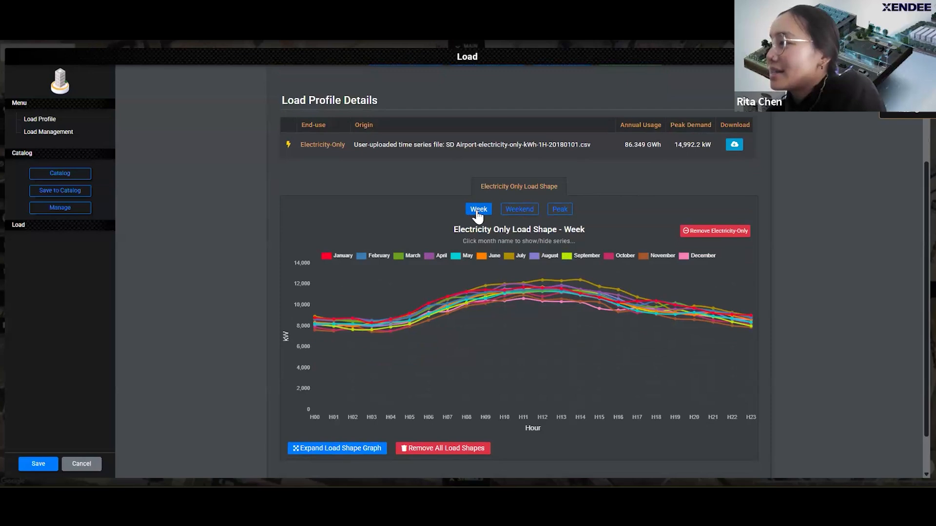
click(520, 212)
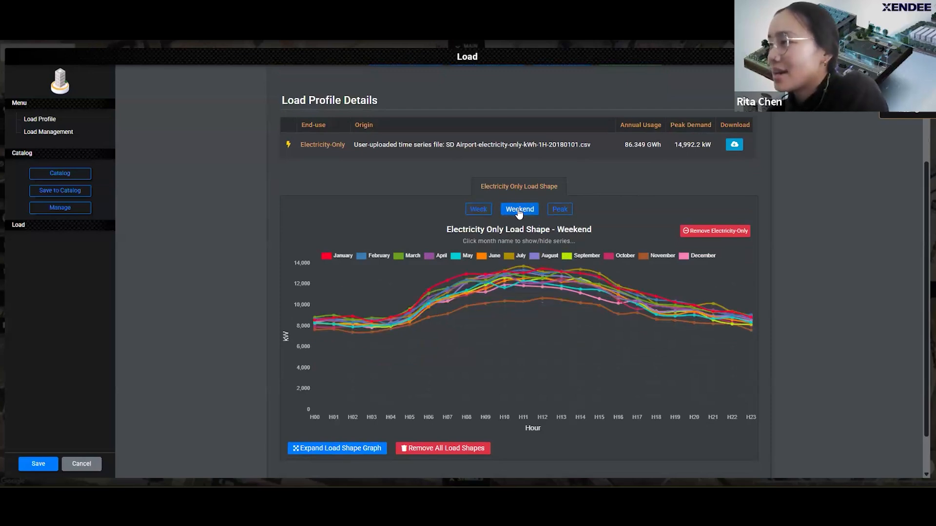
click(564, 216)
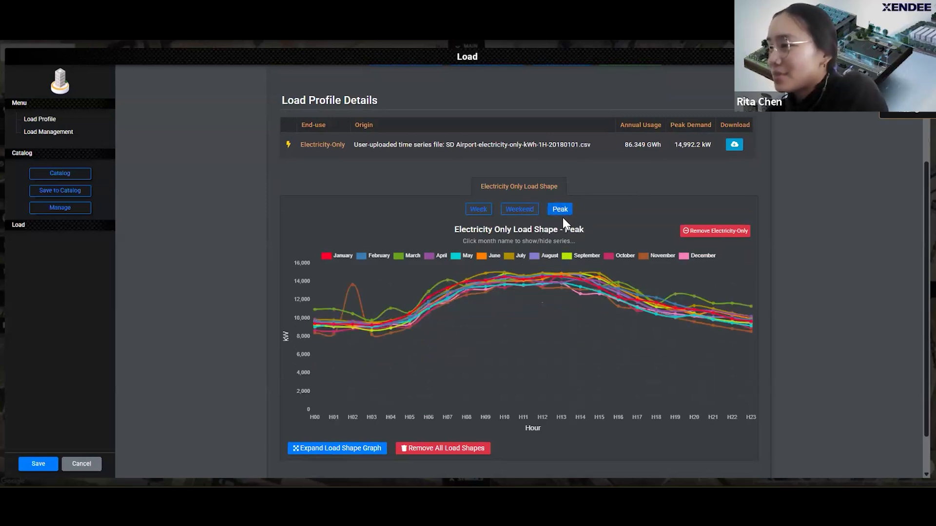
click(478, 209)
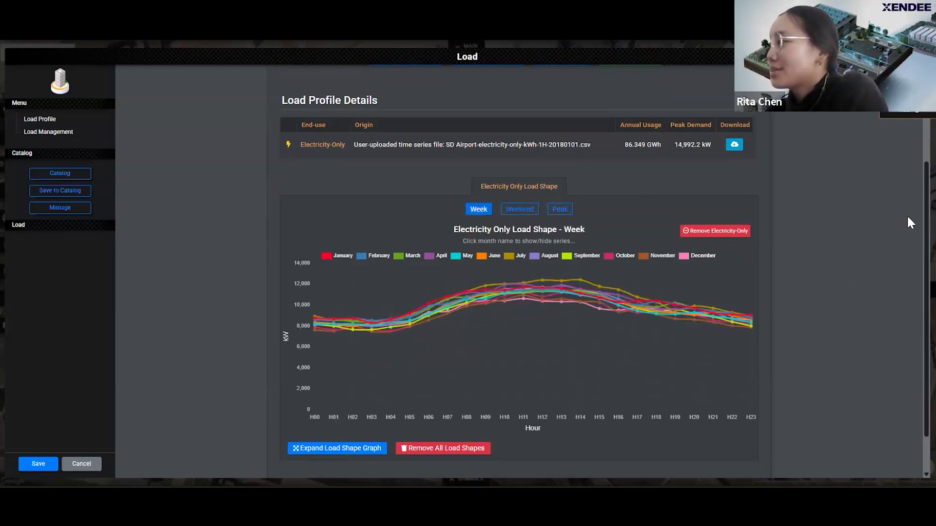
Start entering a second load shape for the Load, with its start year set to 2018
scroll(519, 273, up, 2)
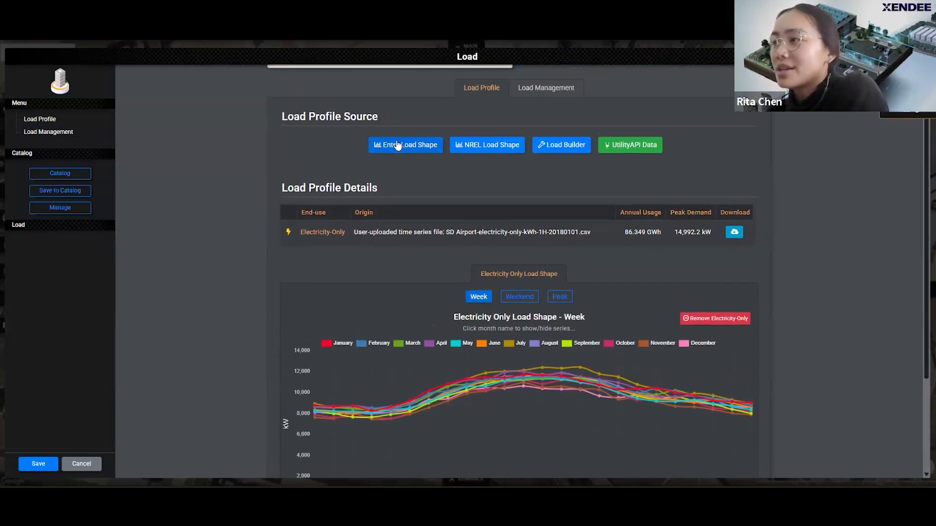
click(398, 145)
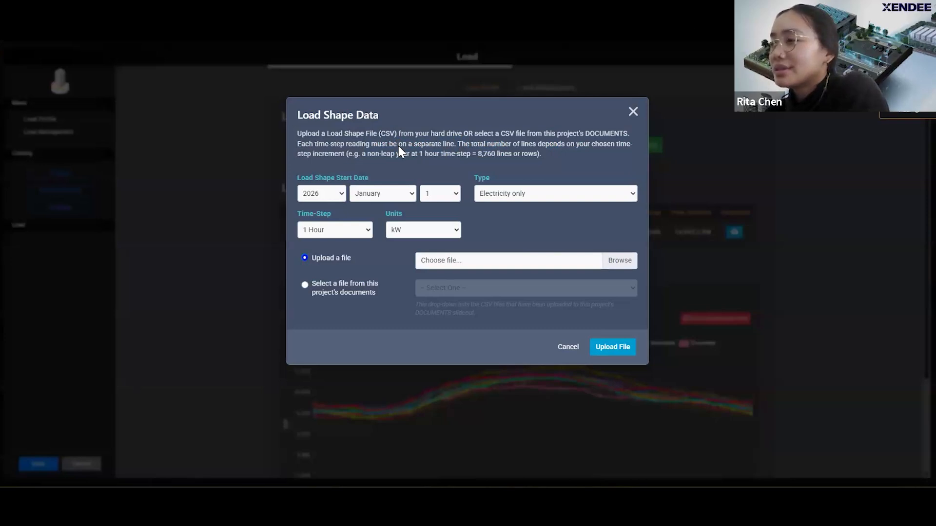
click(324, 190)
drag(342, 225, 340, 326)
click(322, 324)
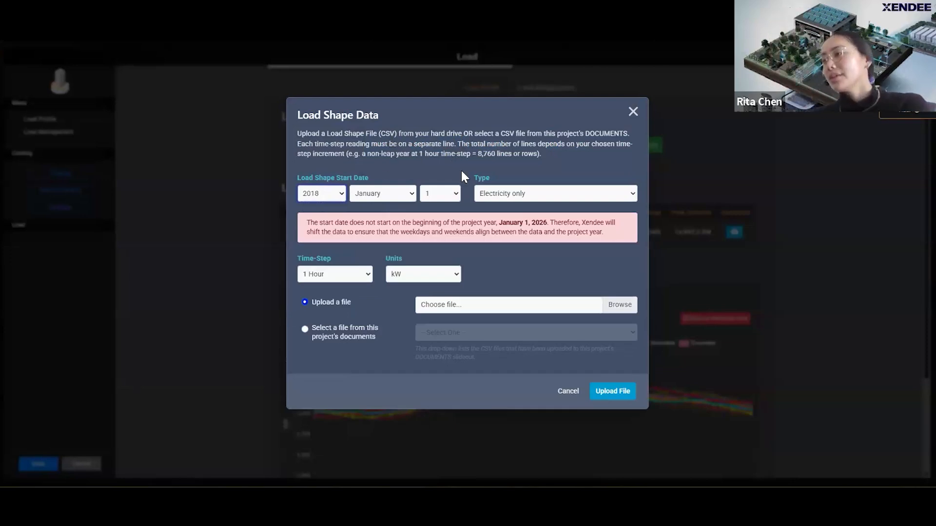
Set the load shape type to Space Heating and check the available units, keeping kWth
click(505, 196)
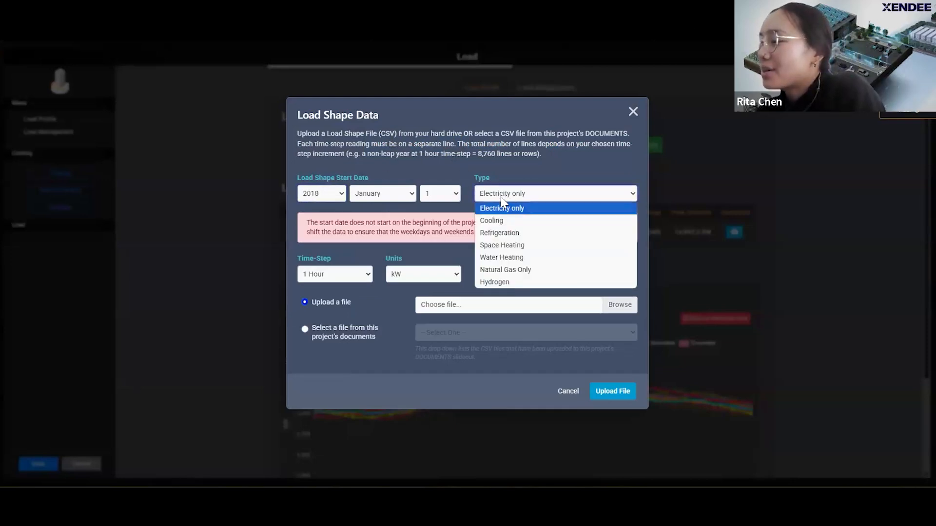
click(505, 246)
click(562, 173)
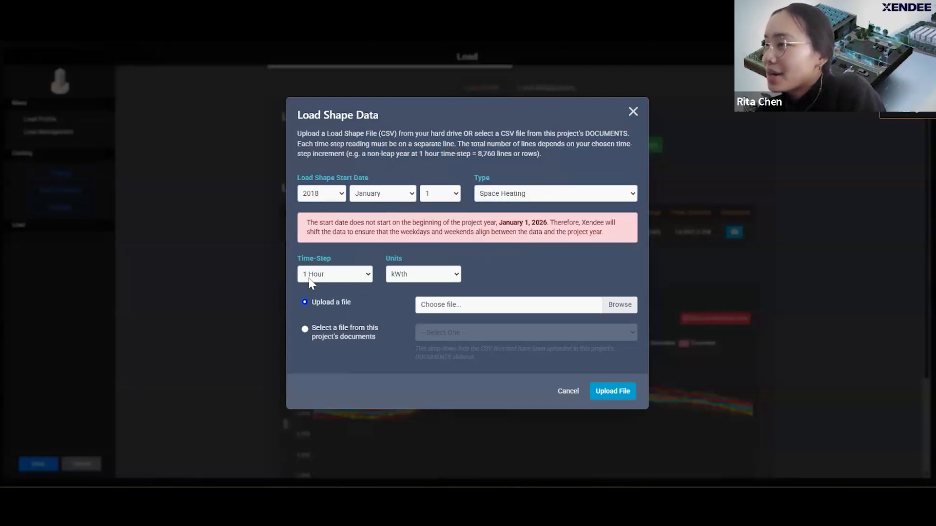
click(410, 276)
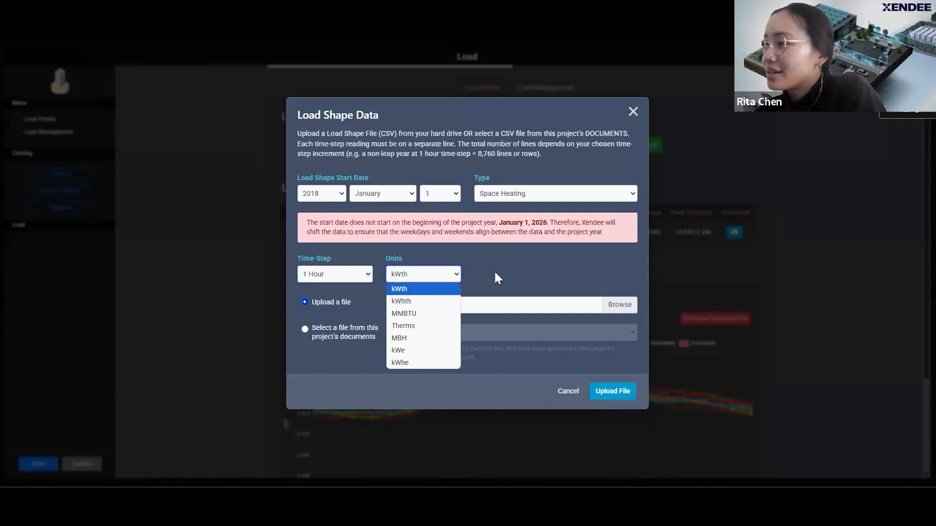
click(398, 277)
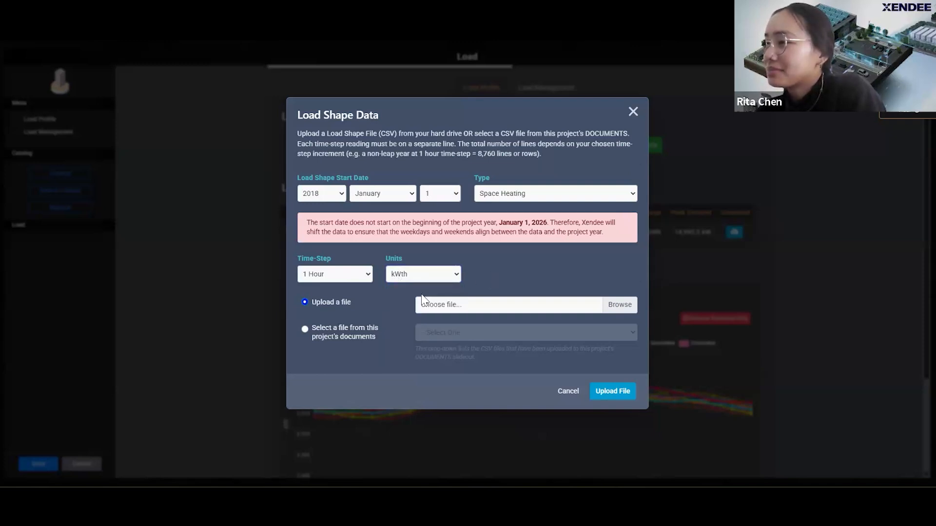
Upload the SD Airport-water-heating-kWh-1H-20180101 CSV file as the Load's load shape, with the type set to Water Heating
click(626, 306)
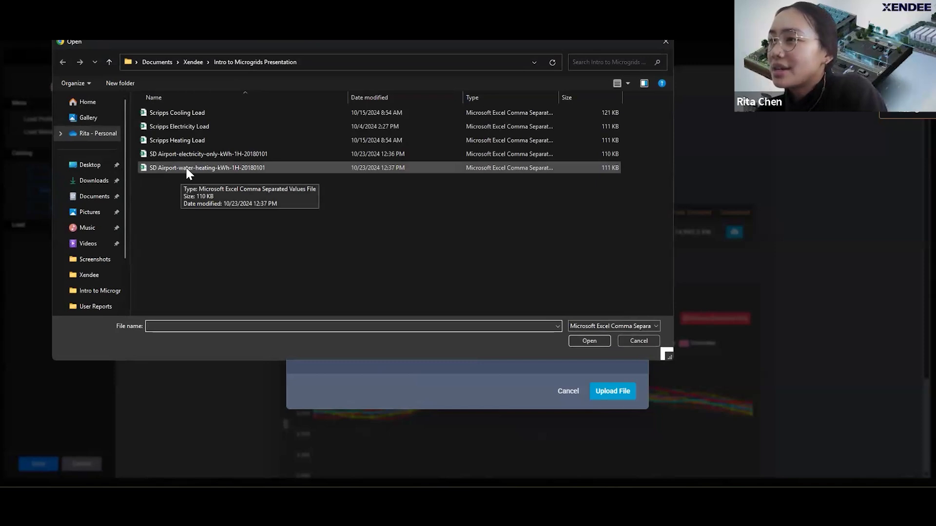
double_click(190, 168)
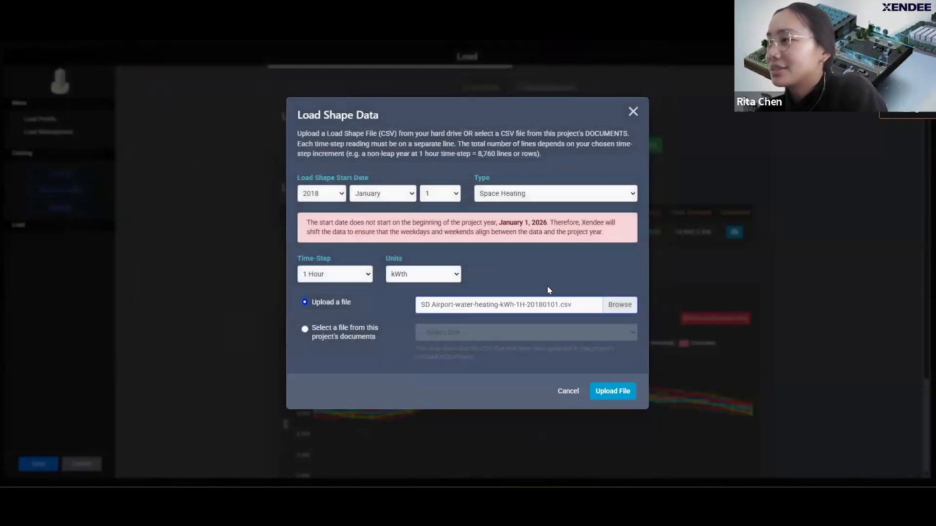
click(516, 194)
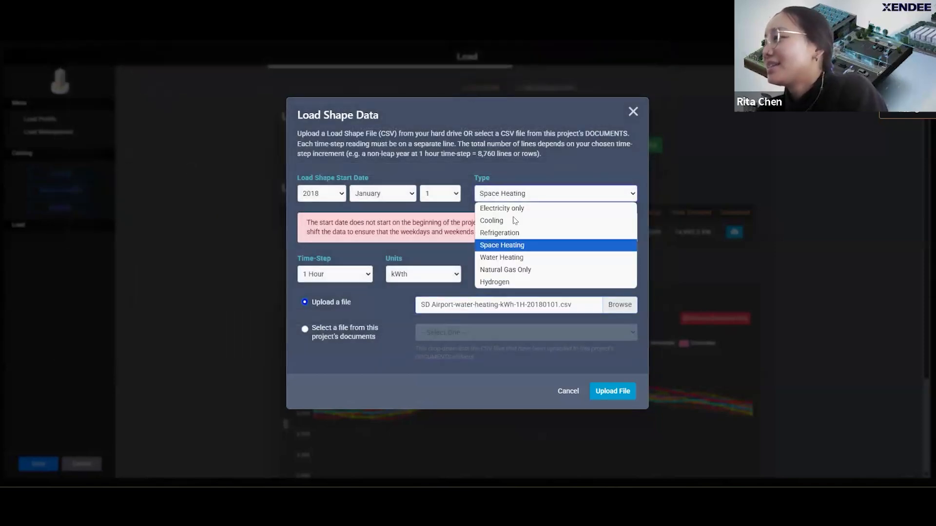
click(510, 255)
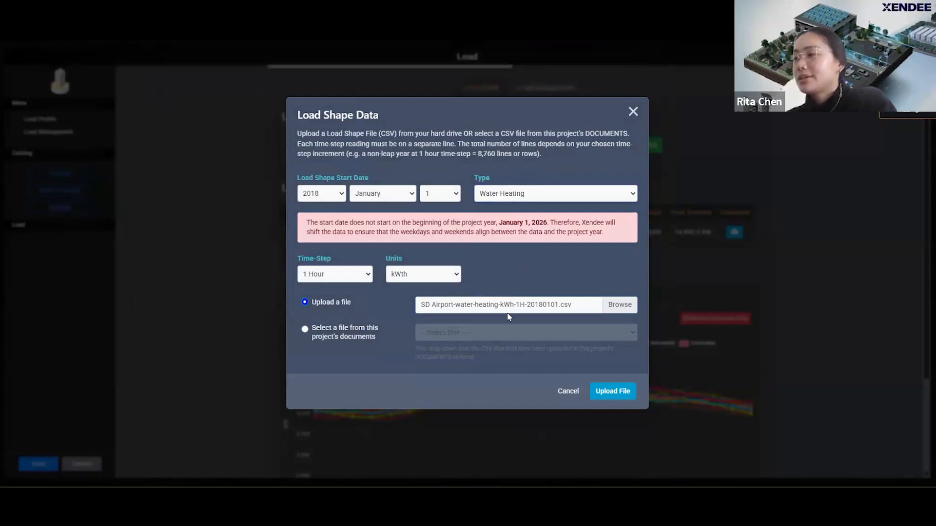
click(615, 394)
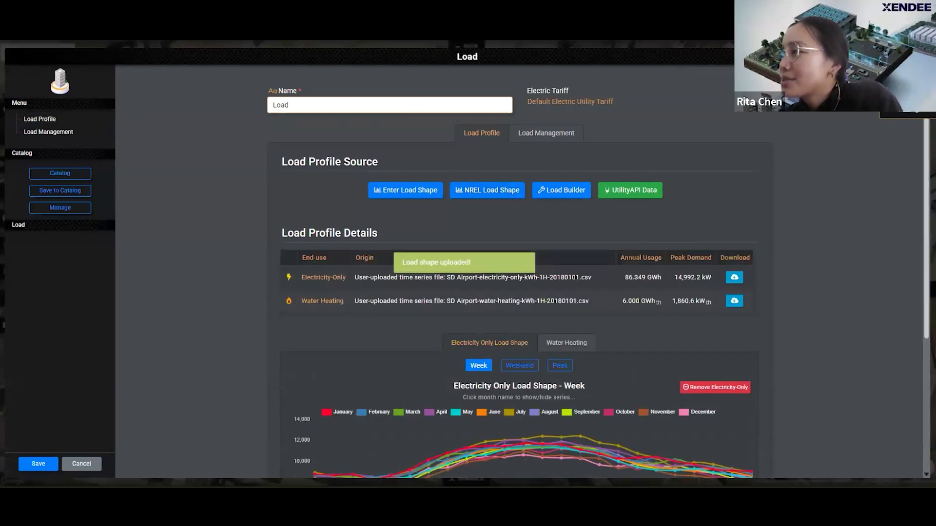
Compare the week, weekend and peak graphs of the water heating load shape, returning to the electricity-only graph
scroll(392, 235, down, 2)
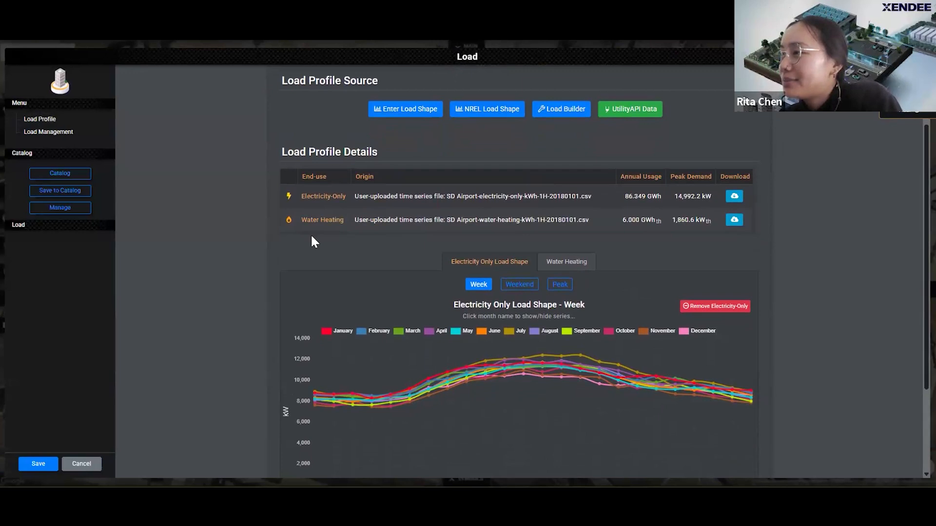
scroll(311, 238, down, 1)
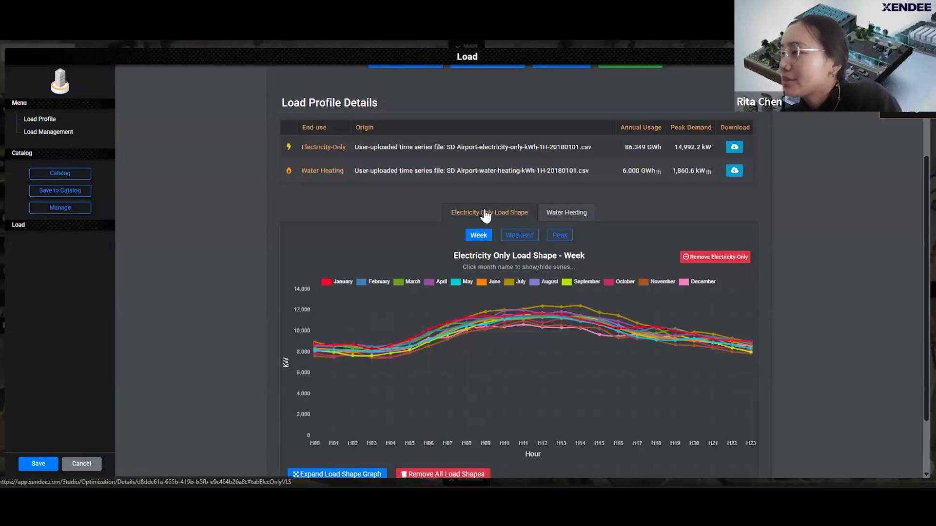
click(569, 214)
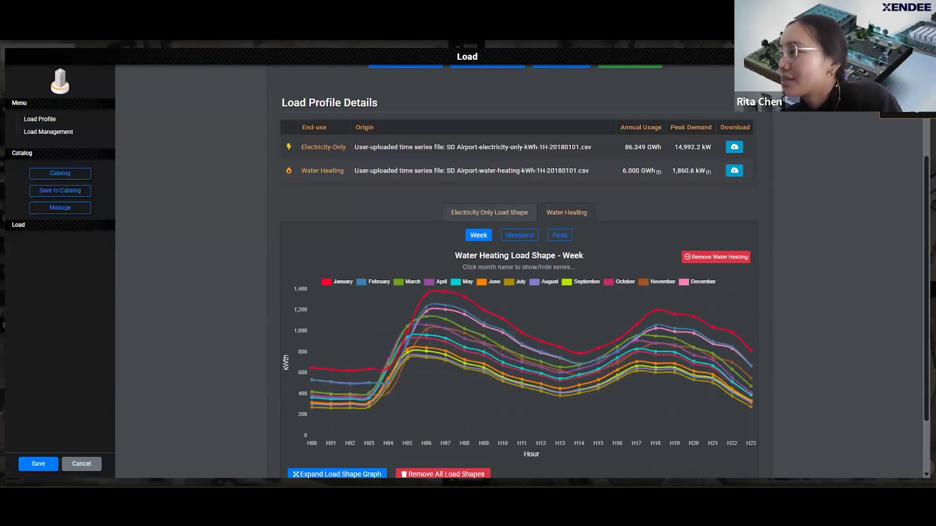
scroll(891, 198, down, 1)
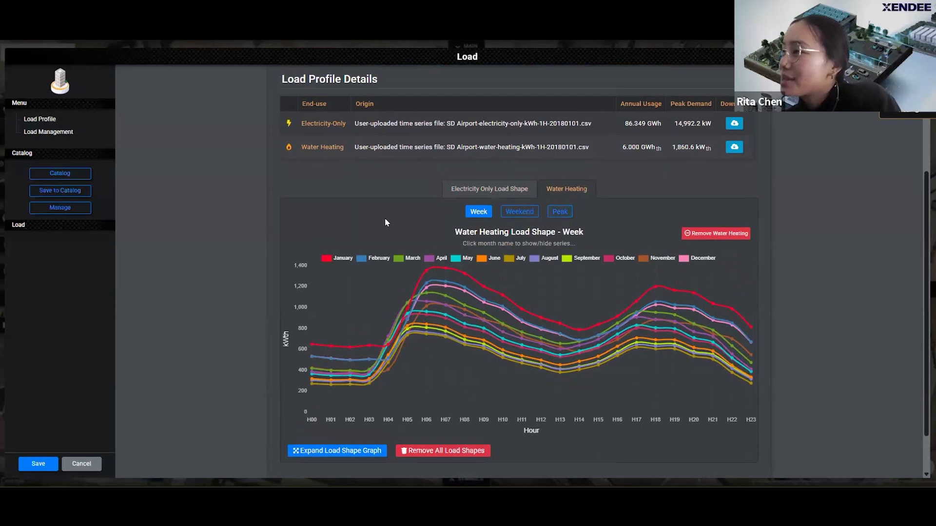
click(531, 215)
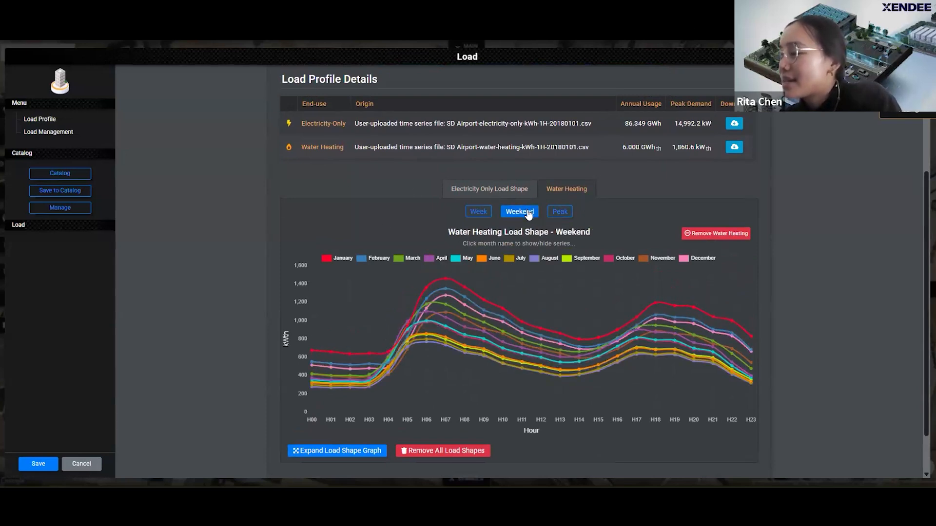
click(562, 214)
click(482, 191)
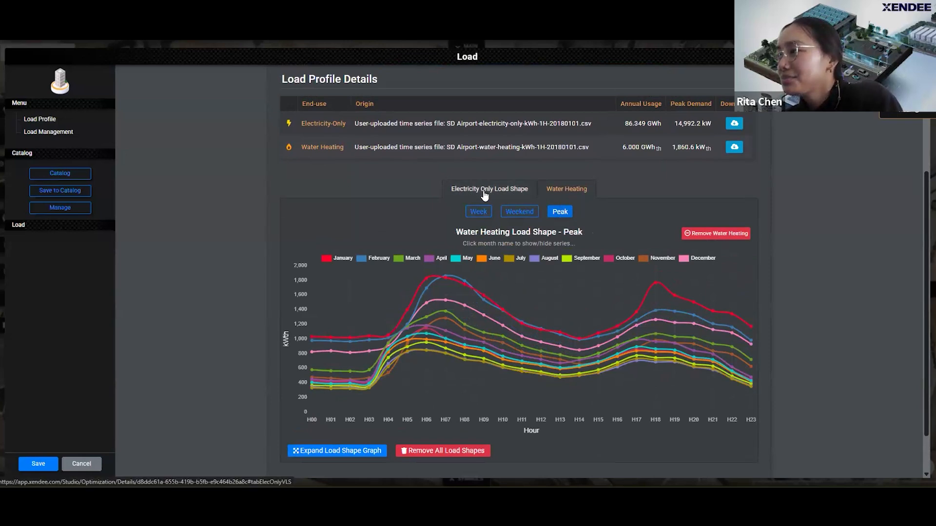
scroll(914, 210, up, 3)
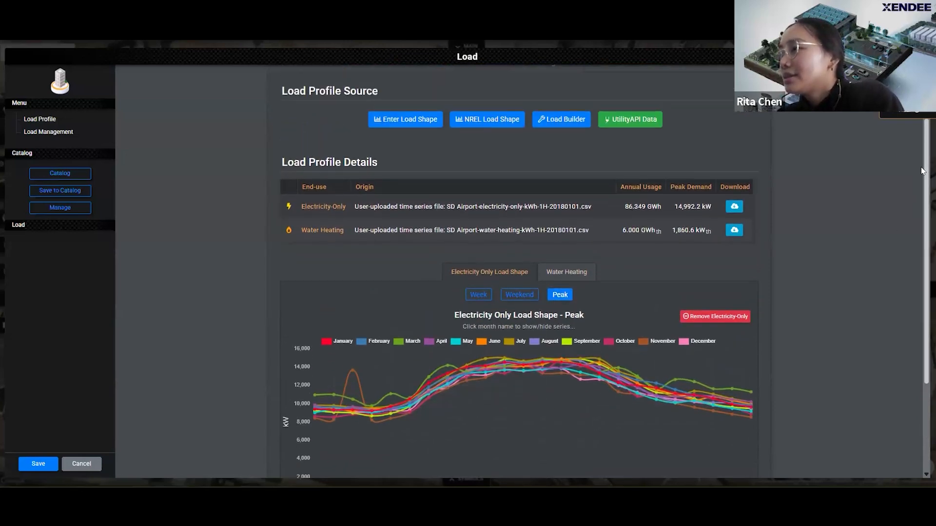
scroll(916, 141, up, 1)
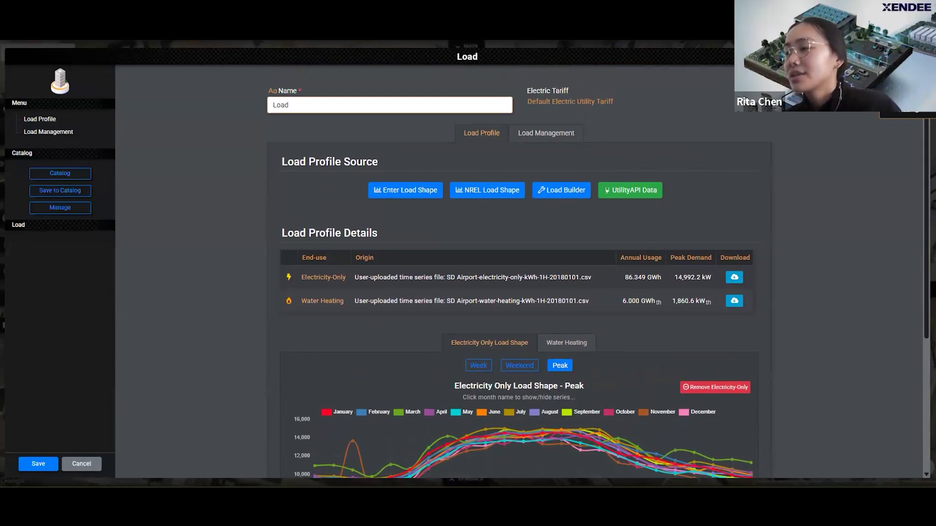
scroll(367, 217, down, 1)
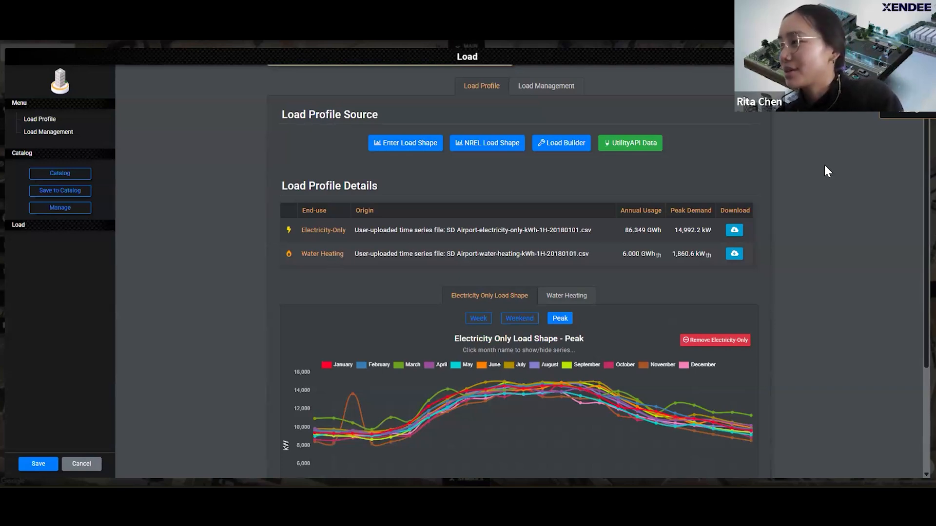
scroll(428, 151, down, 1)
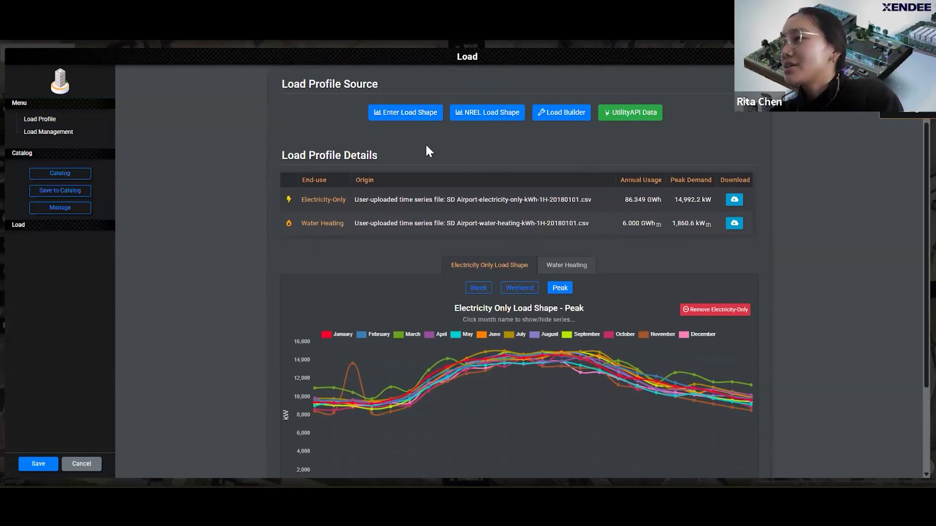
click(397, 115)
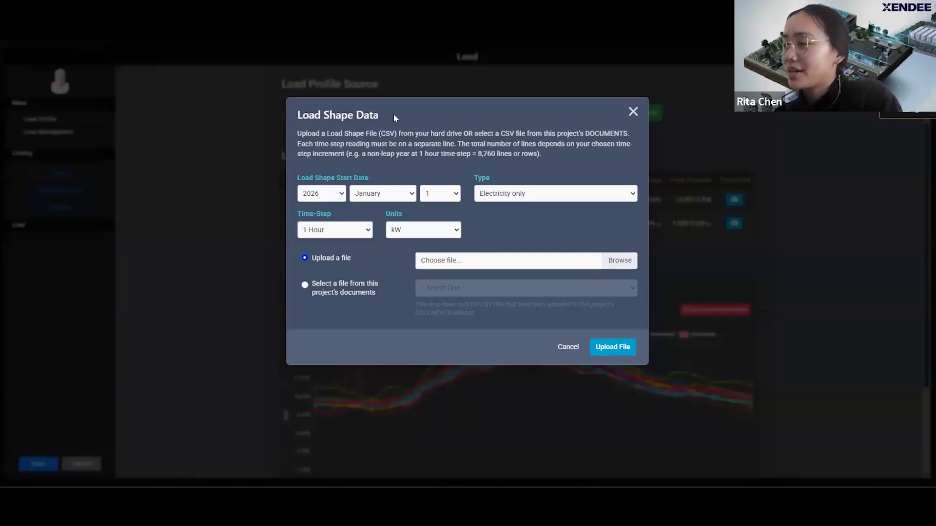
click(633, 113)
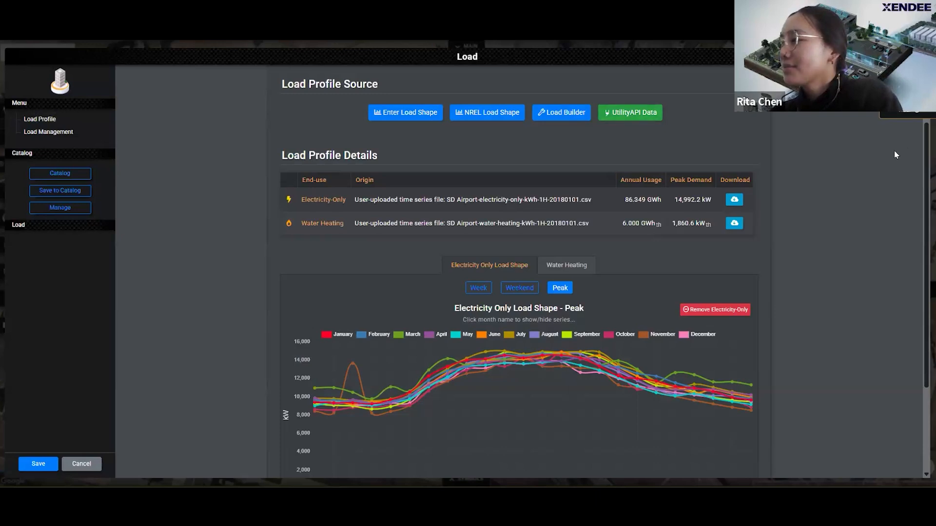
Save the Load with its electricity-only and water heating load shapes
scroll(907, 220, down, 3)
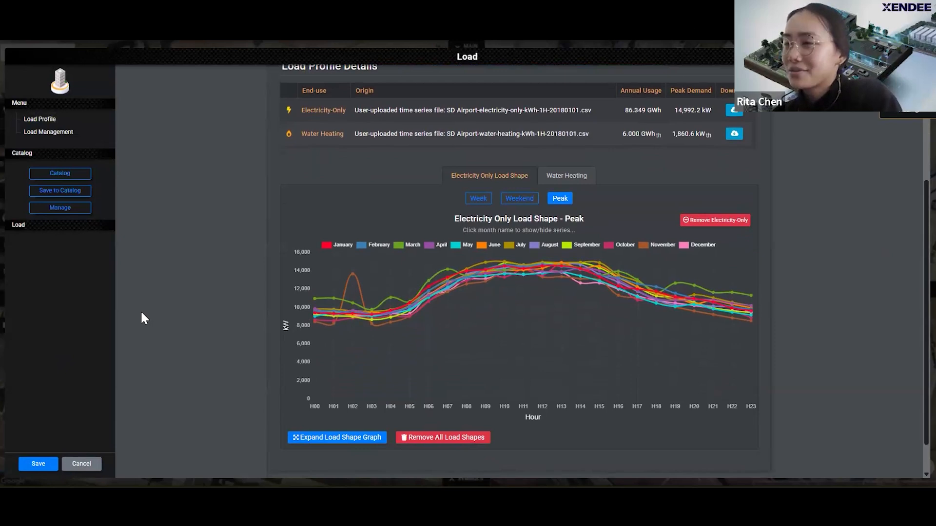
click(33, 471)
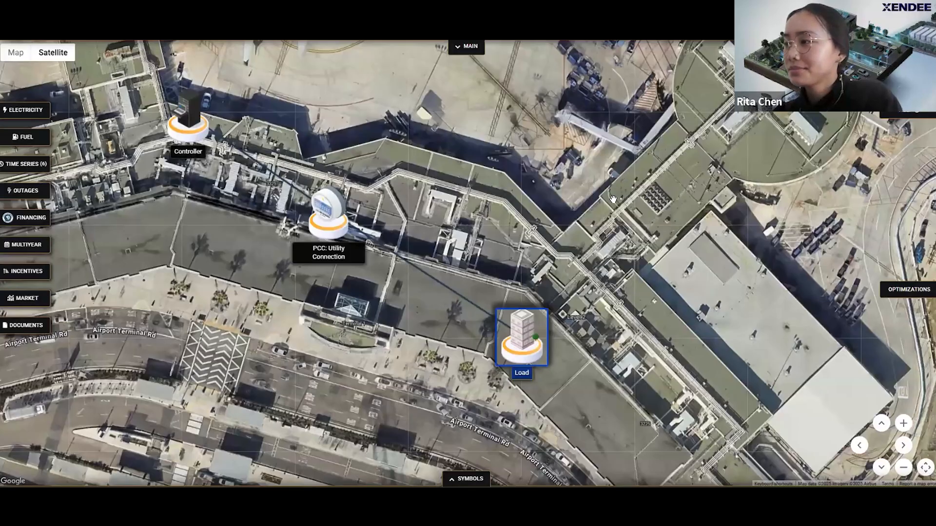
drag(598, 270, 715, 274)
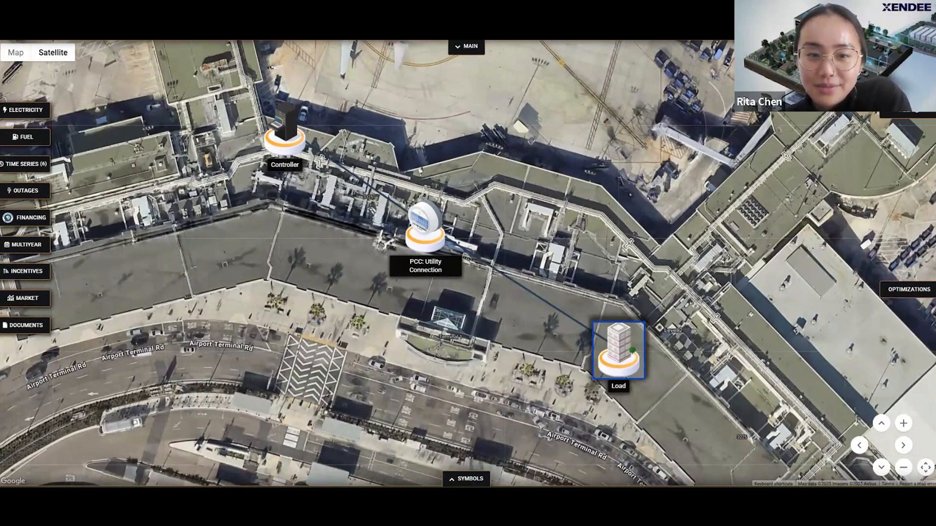
drag(605, 227, 616, 241)
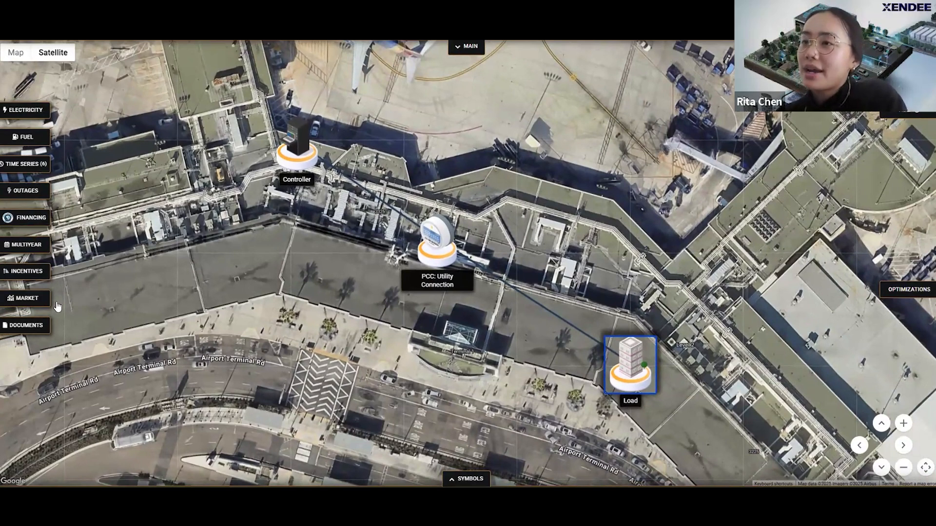
Open the Default Electric Utility Tariff and examine the energy rate of its contracted tariff
click(25, 111)
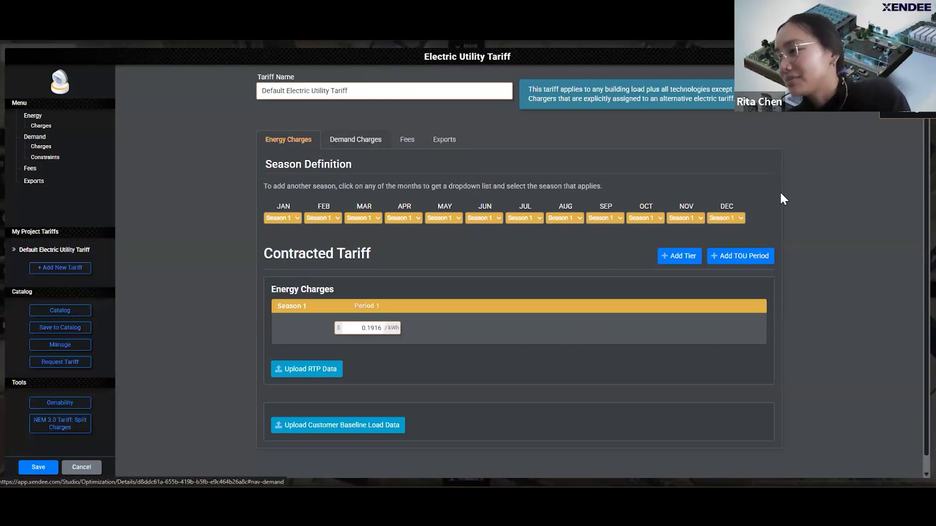
scroll(913, 157, down, 1)
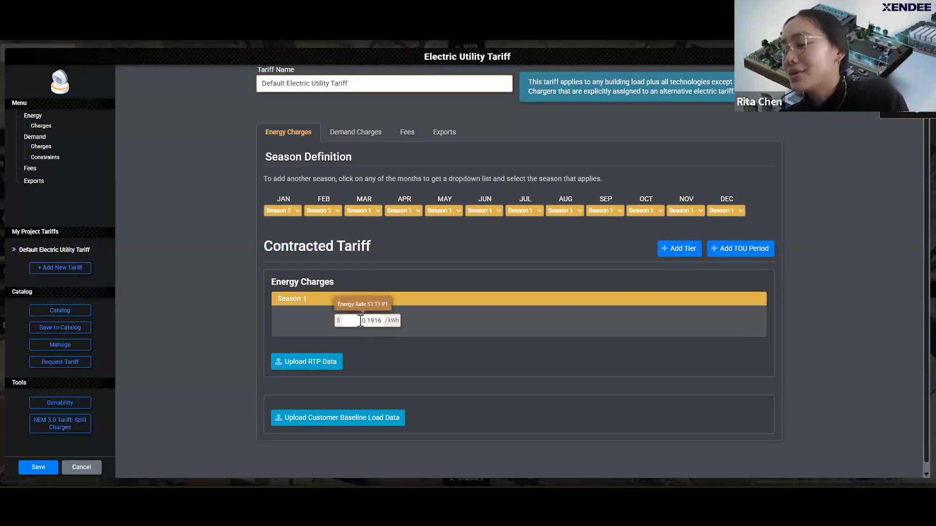
drag(359, 320, 419, 325)
click(498, 329)
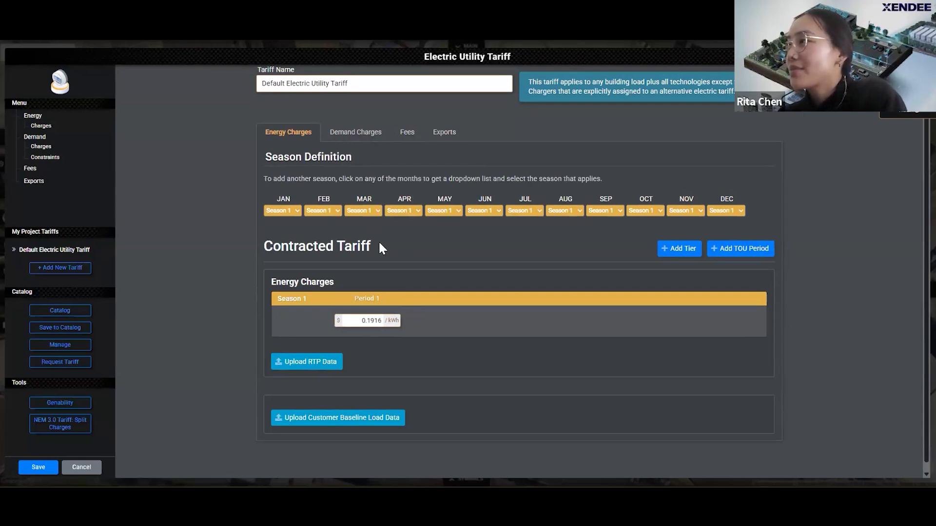
scroll(380, 239, down, 1)
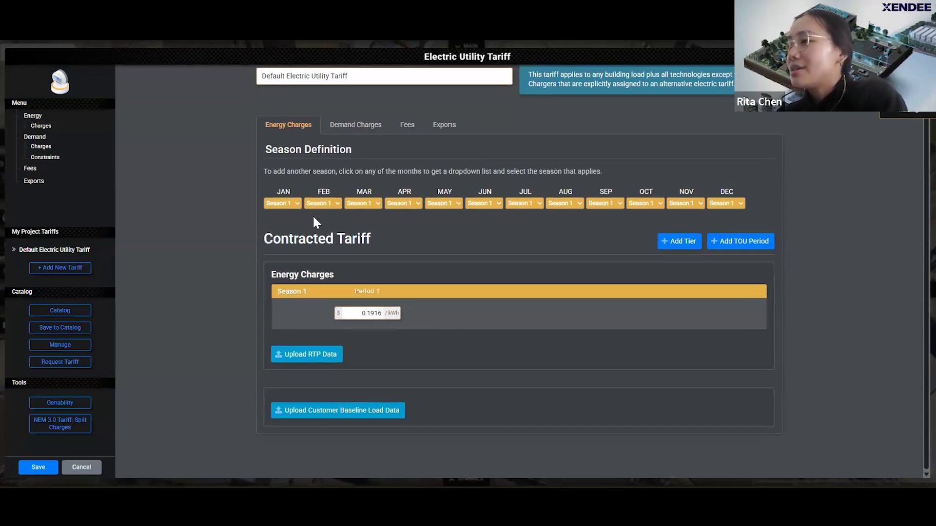
Check the season options for January and February in the tariff's season definition, keeping Season 1
click(292, 203)
click(332, 204)
click(371, 218)
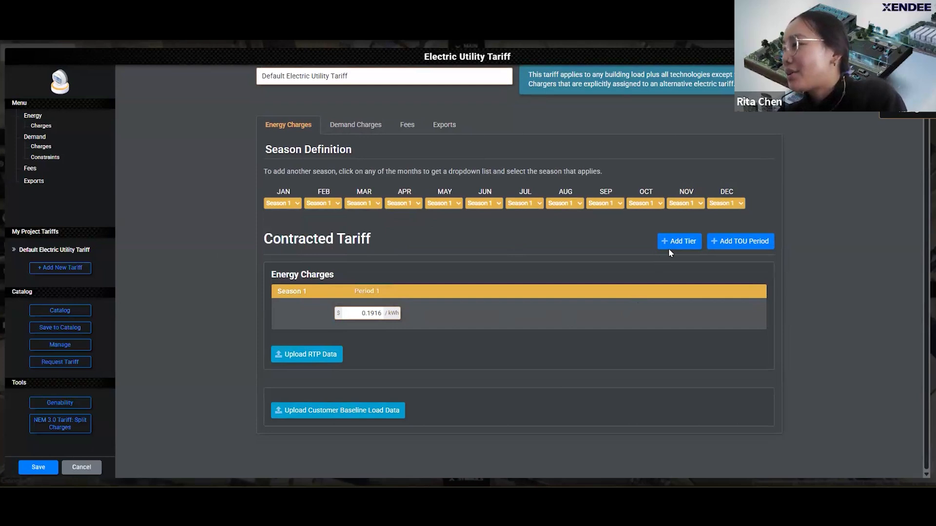
Add two time-of-use periods, Period 2 and Period 3, to the contracted tariff's energy charges
click(731, 247)
scroll(724, 259, down, 1)
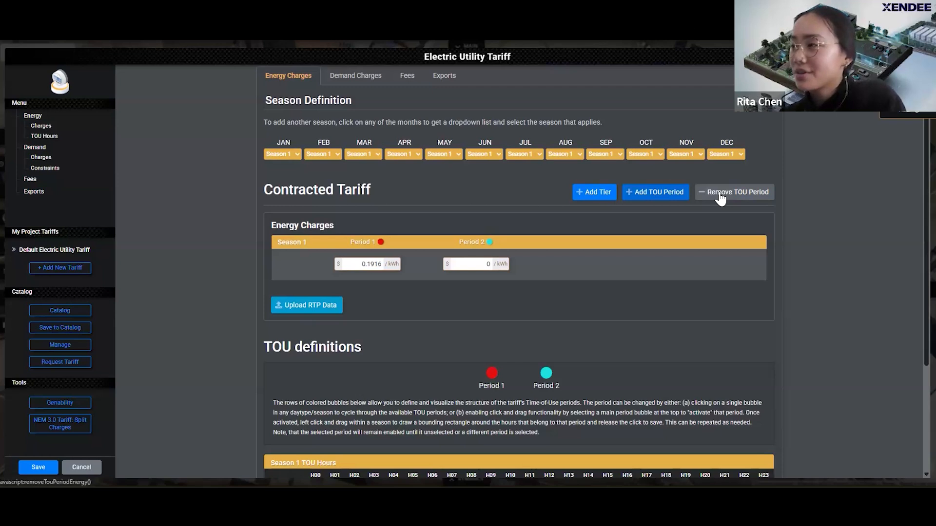
click(674, 193)
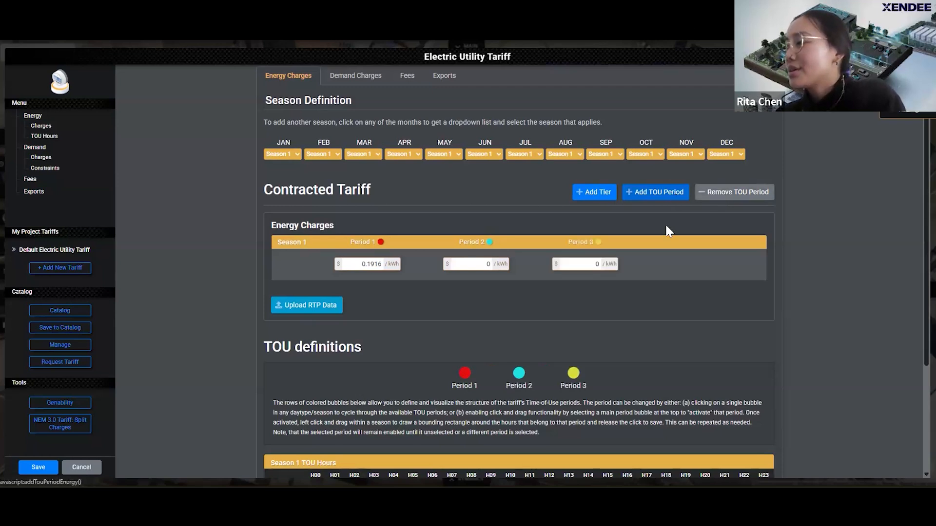
Add a second tier to the contracted tariff's energy charges
click(593, 195)
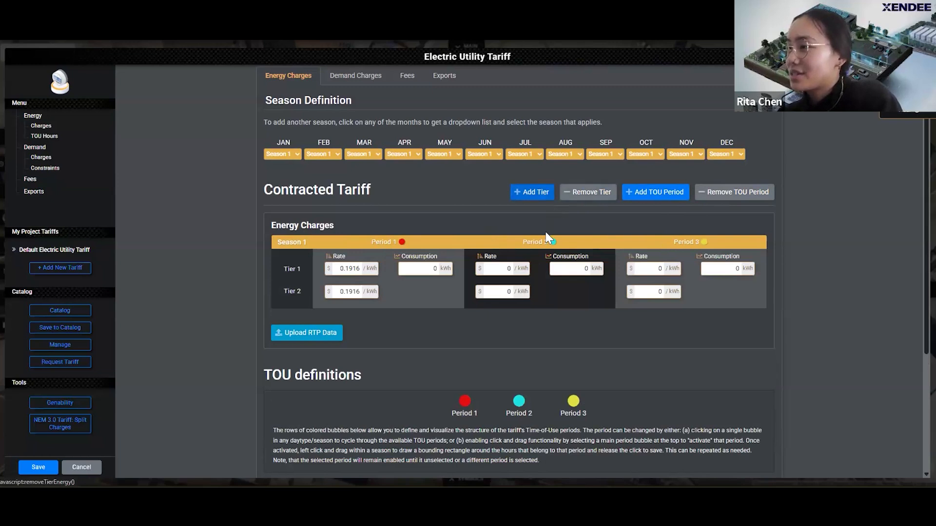
scroll(545, 244, down, 1)
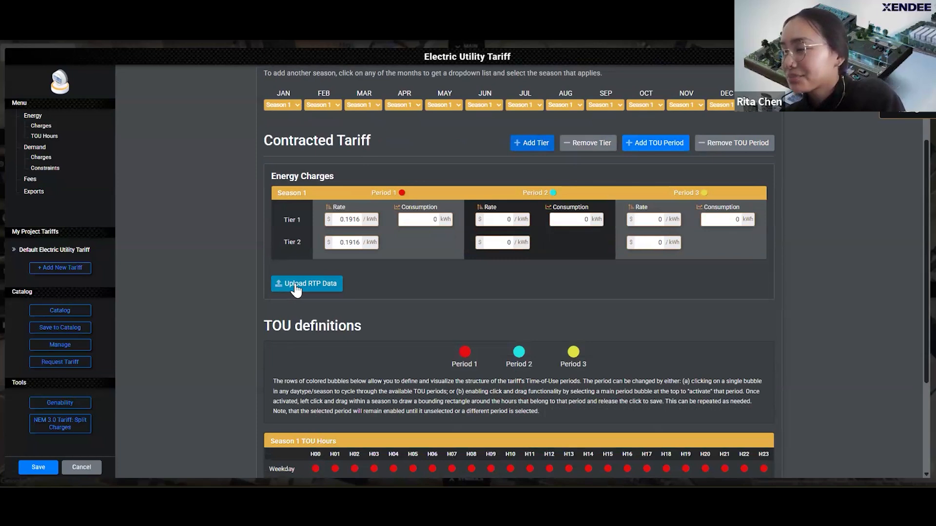
scroll(298, 286, down, 3)
scroll(298, 287, up, 3)
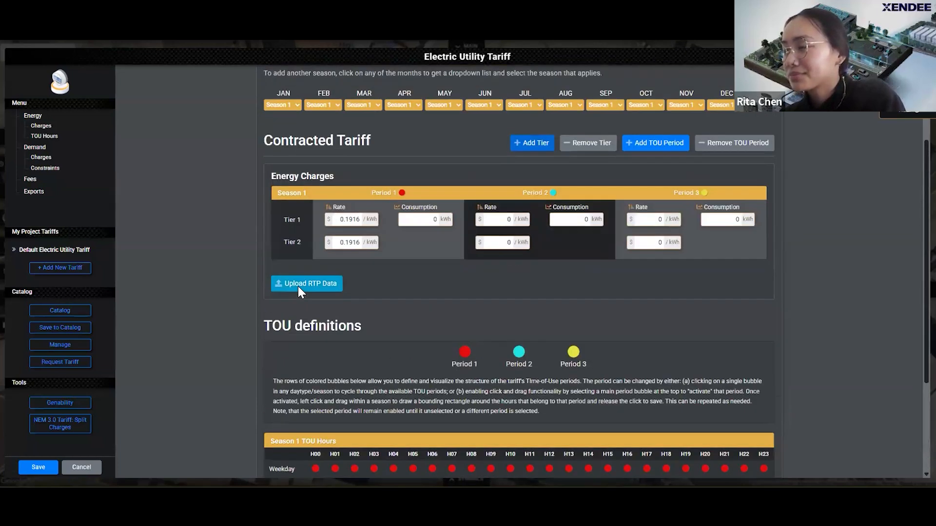
scroll(298, 290, up, 2)
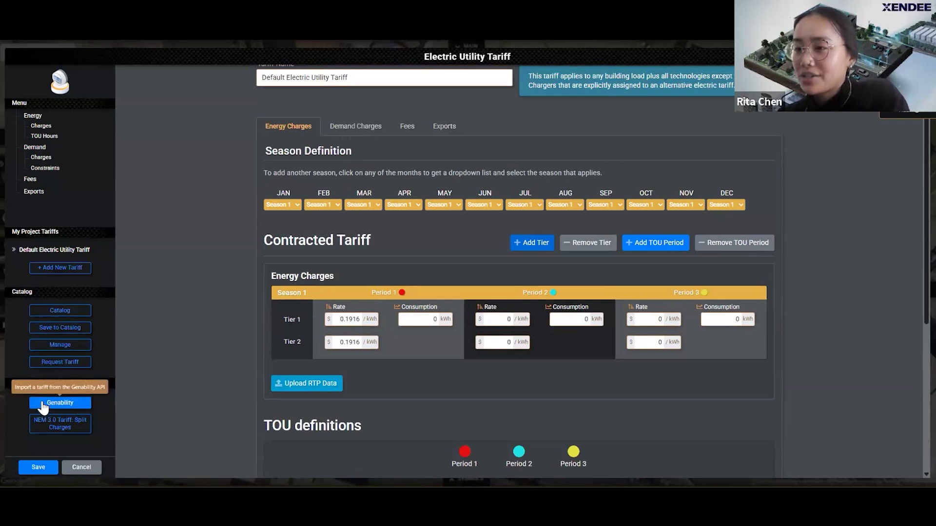
Start a Genability tariff import and choose San Diego Gas & Electric Co as the load serving entity
click(43, 403)
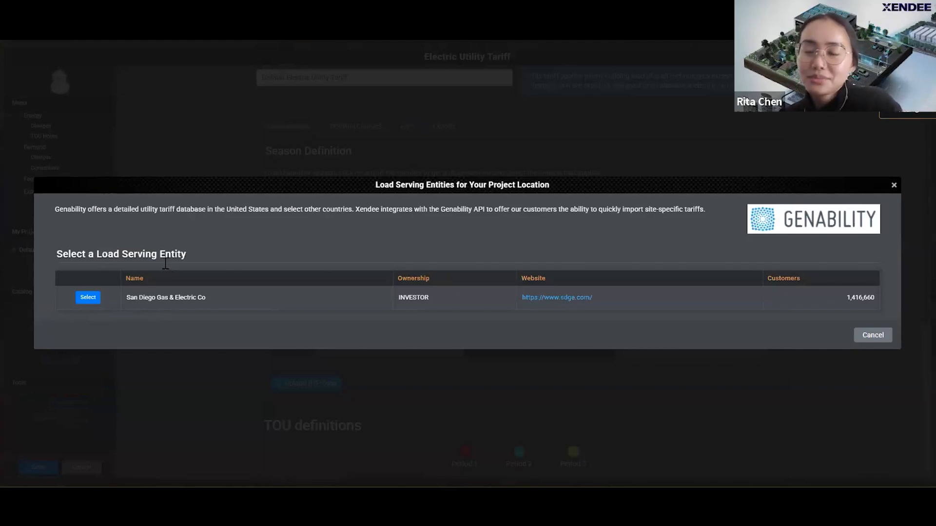
click(88, 297)
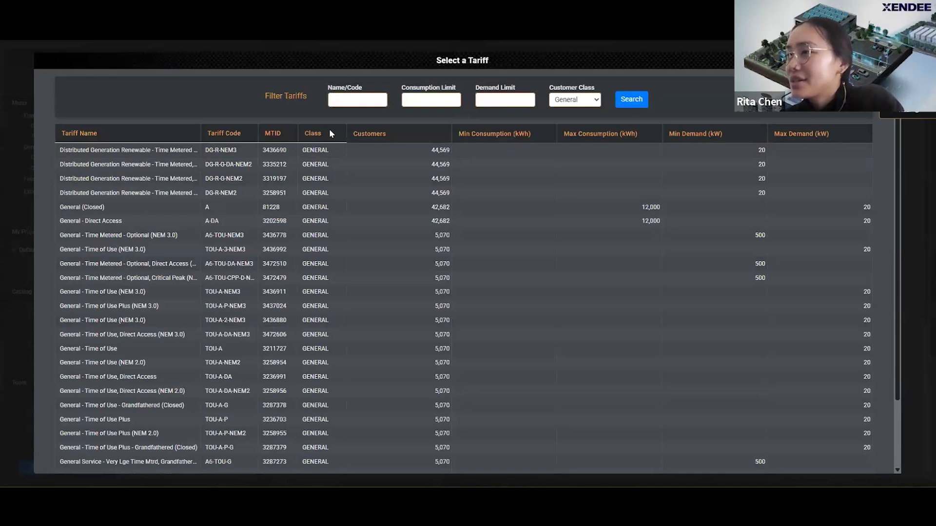
scroll(354, 326, down, 2)
scroll(355, 325, up, 2)
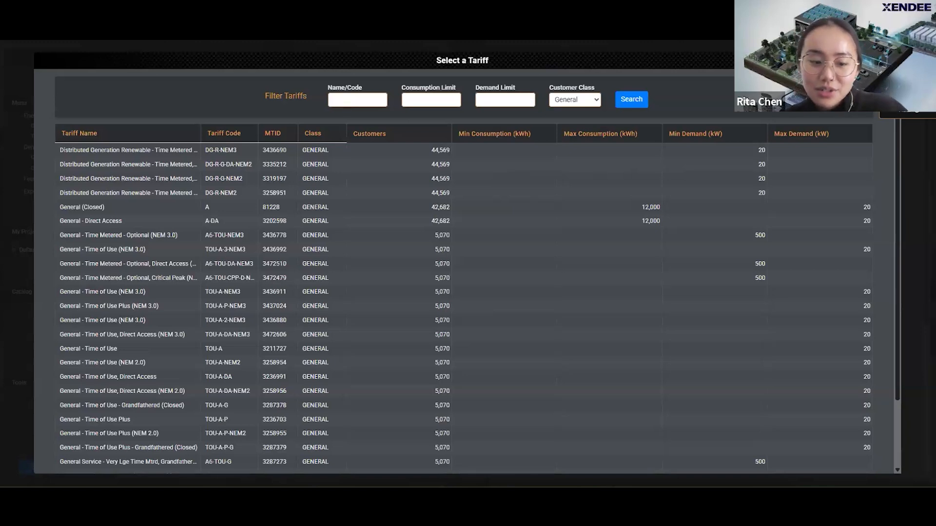
Search the General class tariffs for code DG-R-DA-NEM2 and widen the name column to read the full tariff name
click(341, 99)
click(363, 138)
click(631, 99)
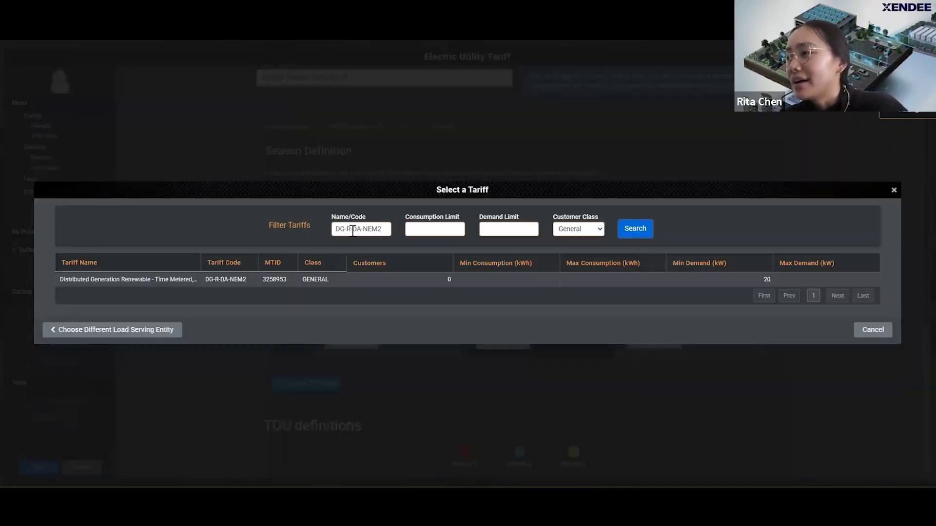
drag(201, 263, 268, 268)
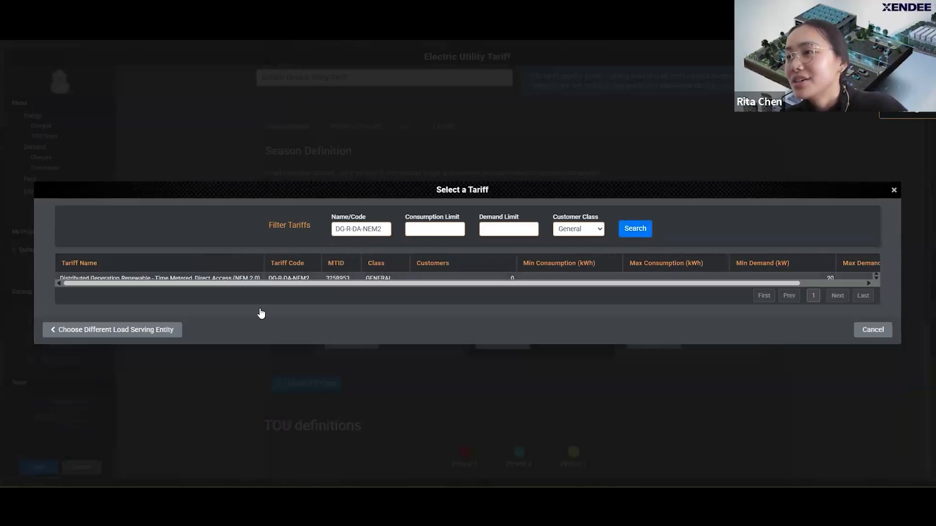
scroll(270, 278, up, 1)
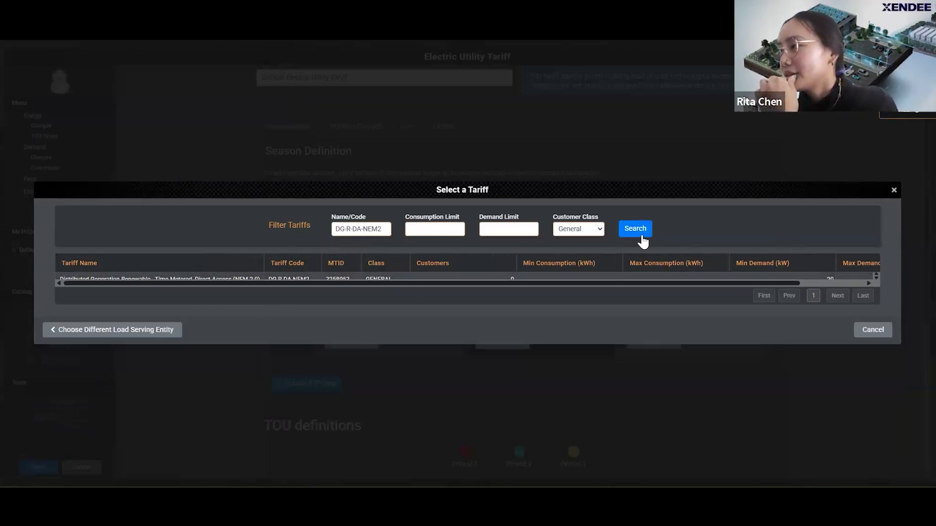
Select the DG-R-DA-NEM2 tariff, keep the effective date 5/7/2025 and calculate its rates with the default applicability values
click(230, 282)
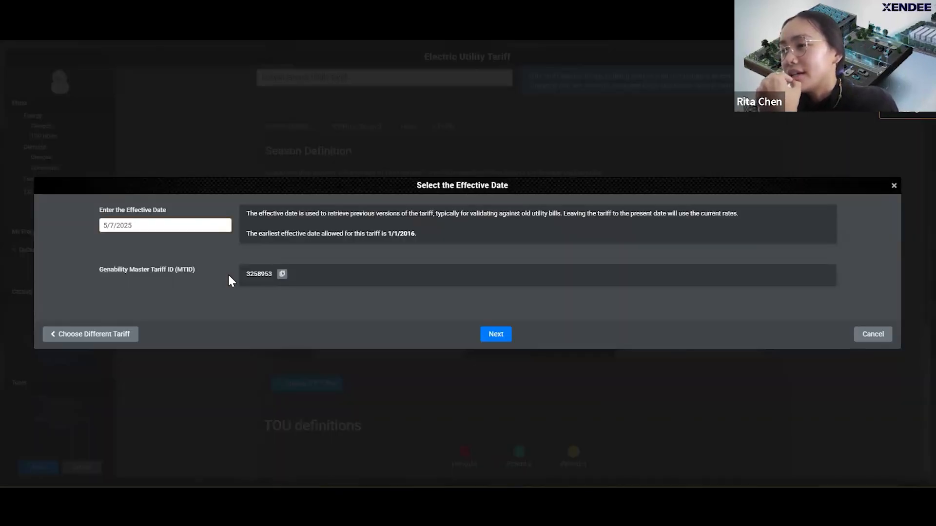
click(159, 225)
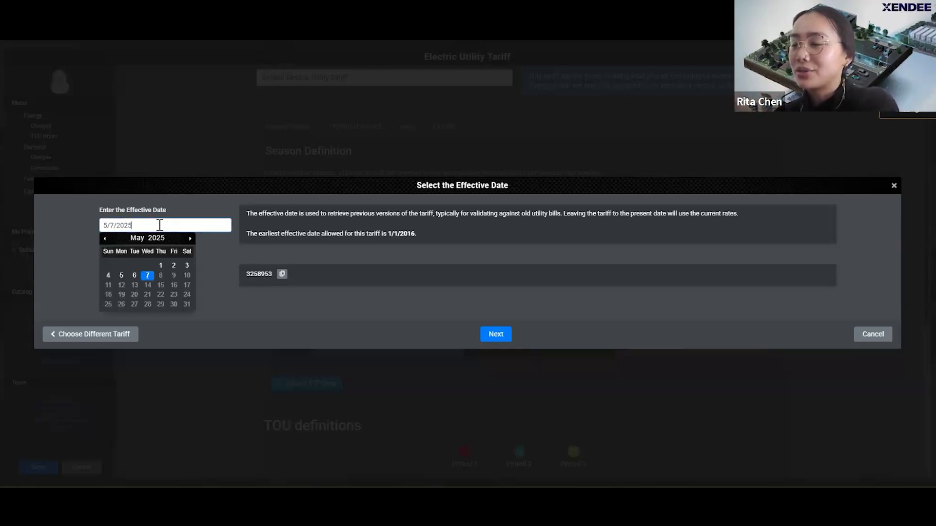
click(68, 230)
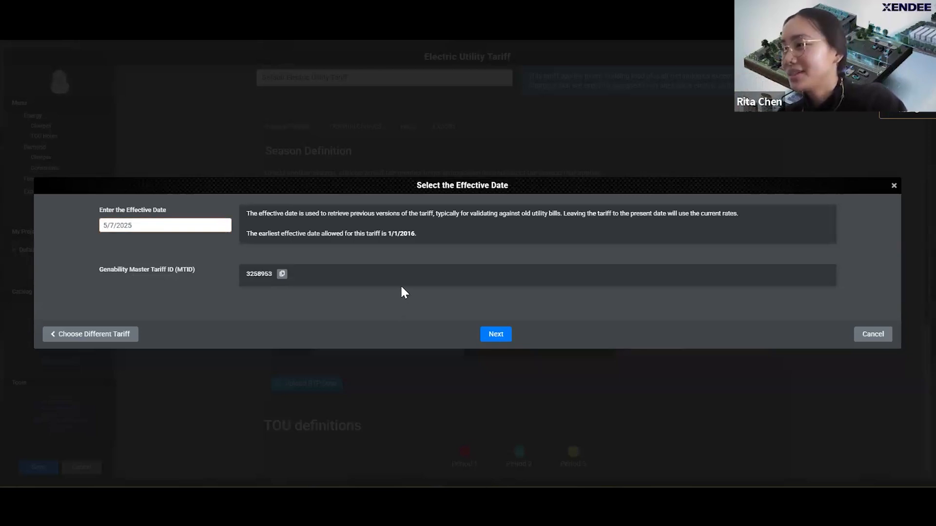
click(482, 336)
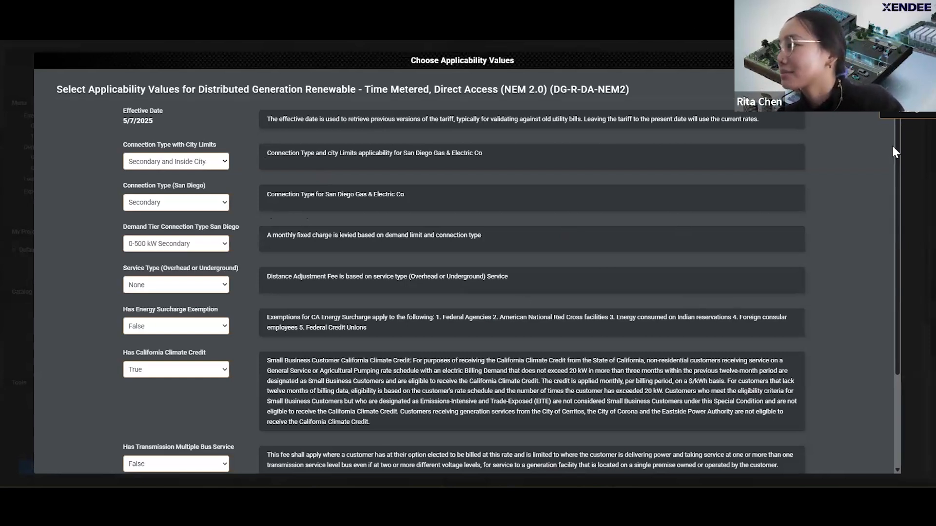
drag(894, 168, 893, 299)
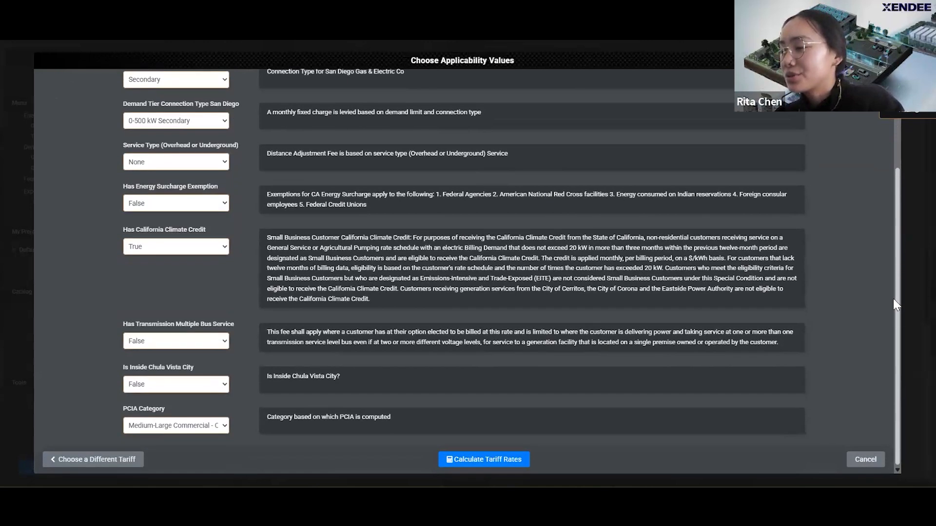
click(479, 461)
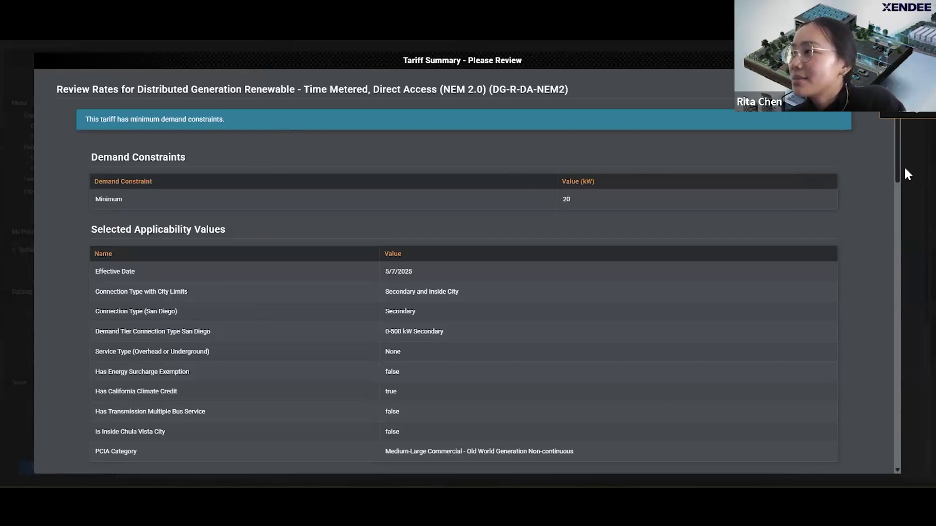
Review the tariff summary's fixed charges and its consumption, demand and export rates, and import the tariff
scroll(903, 170, down, 2)
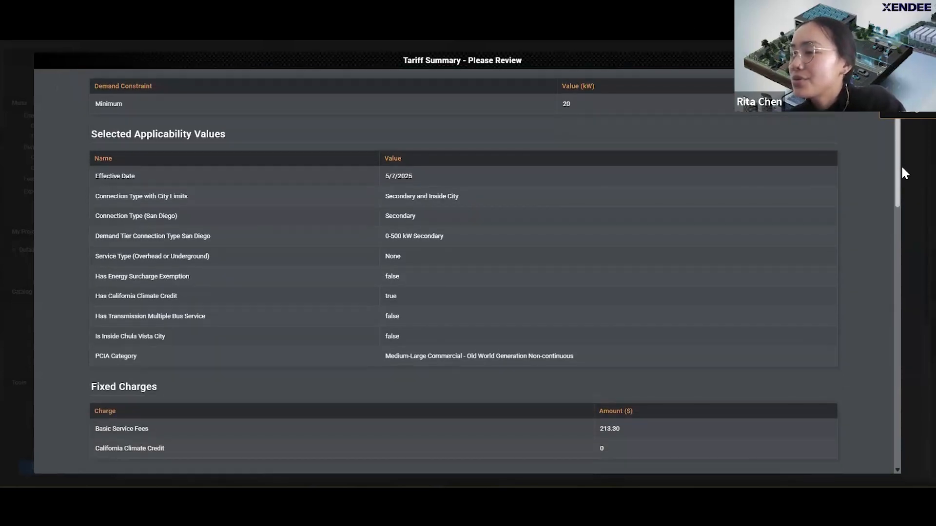
scroll(904, 175, down, 3)
scroll(905, 215, down, 4)
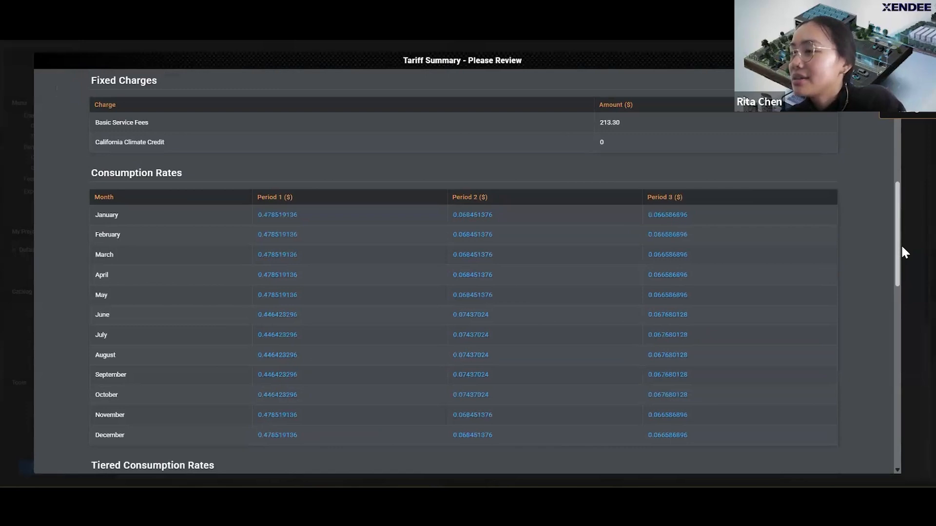
scroll(901, 247, down, 2)
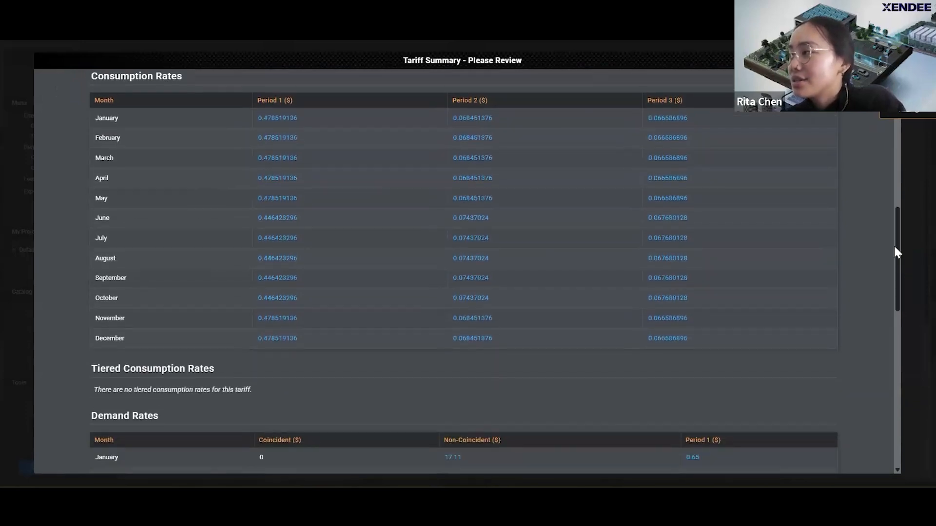
scroll(895, 261, down, 3)
scroll(894, 294, down, 8)
scroll(885, 382, down, 2)
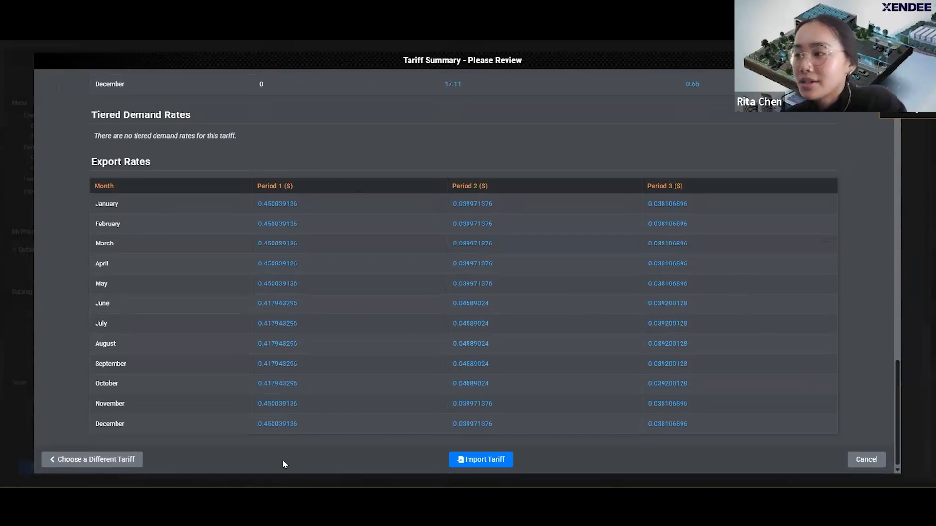
click(491, 463)
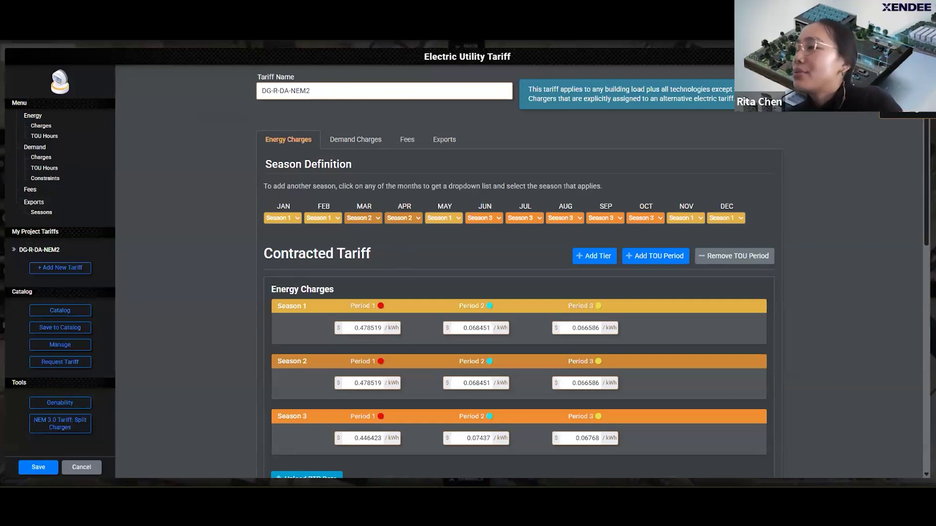
Examine the imported tariff's season definition, energy charges per period and time-of-use hours for each season
scroll(519, 273, down, 1)
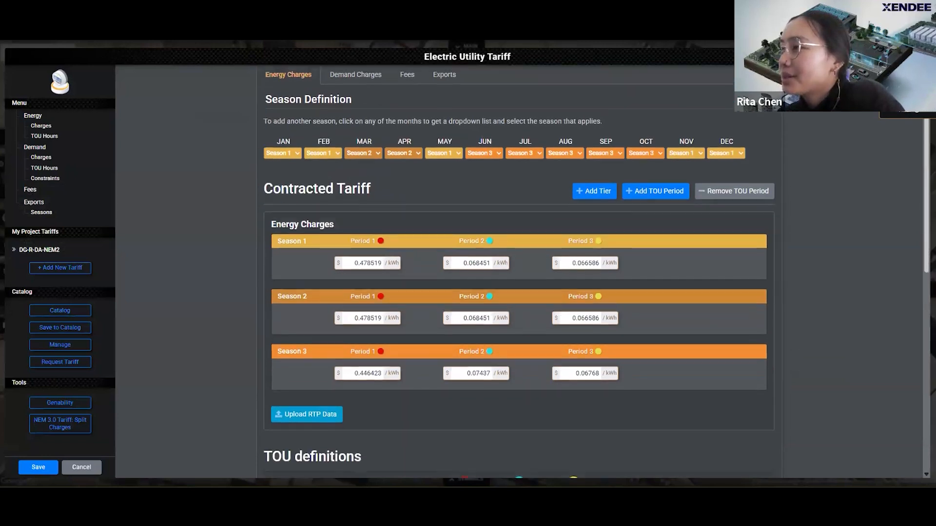
scroll(720, 211, up, 1)
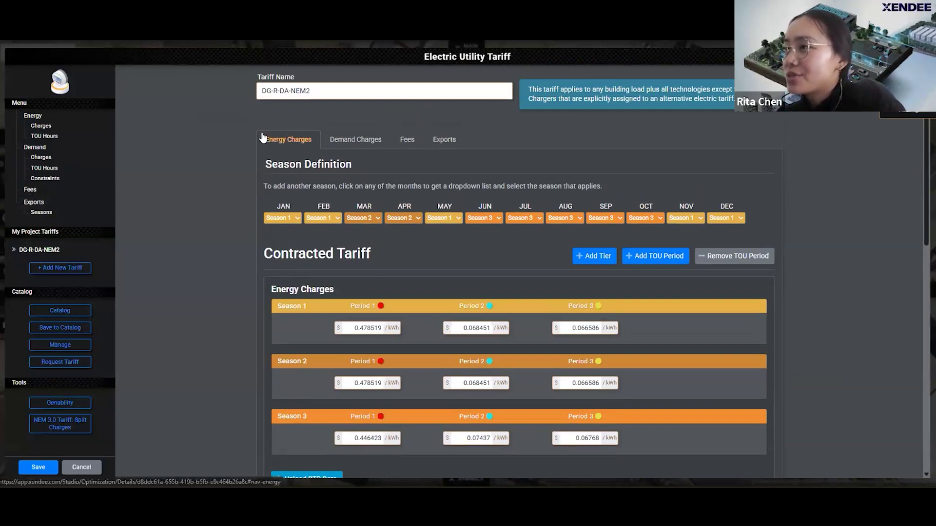
scroll(926, 147, down, 2)
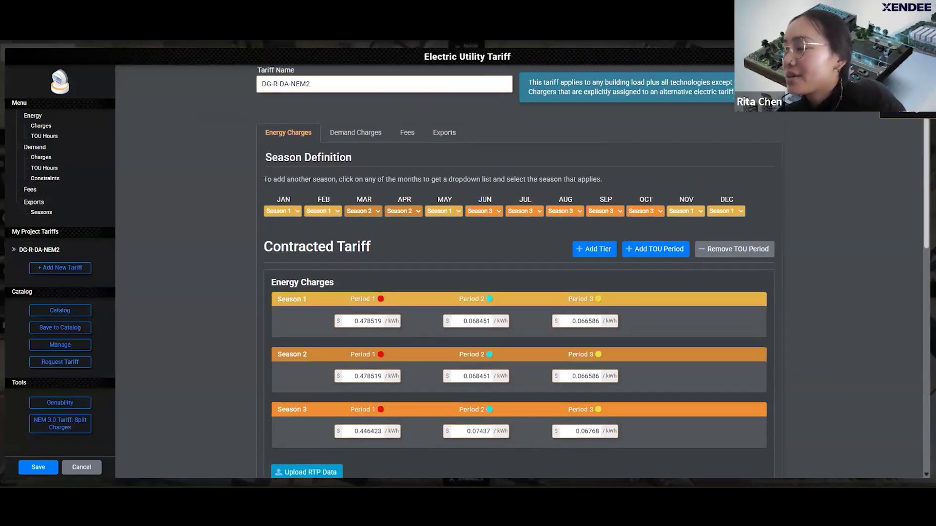
scroll(418, 142, up, 1)
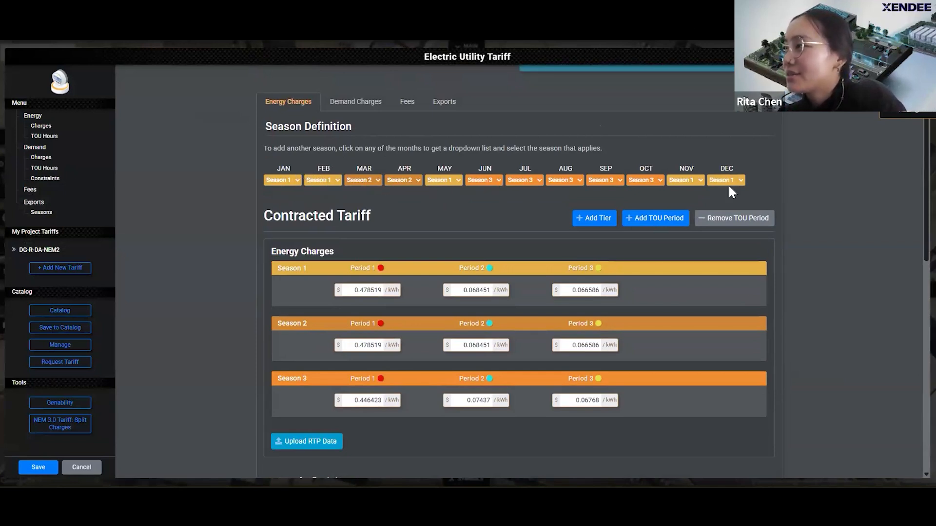
scroll(497, 232, down, 1)
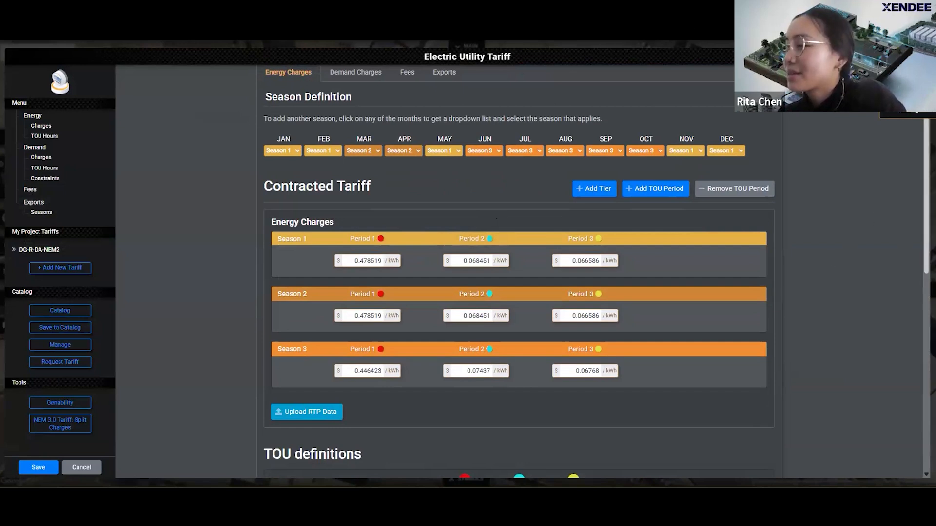
scroll(519, 273, down, 5)
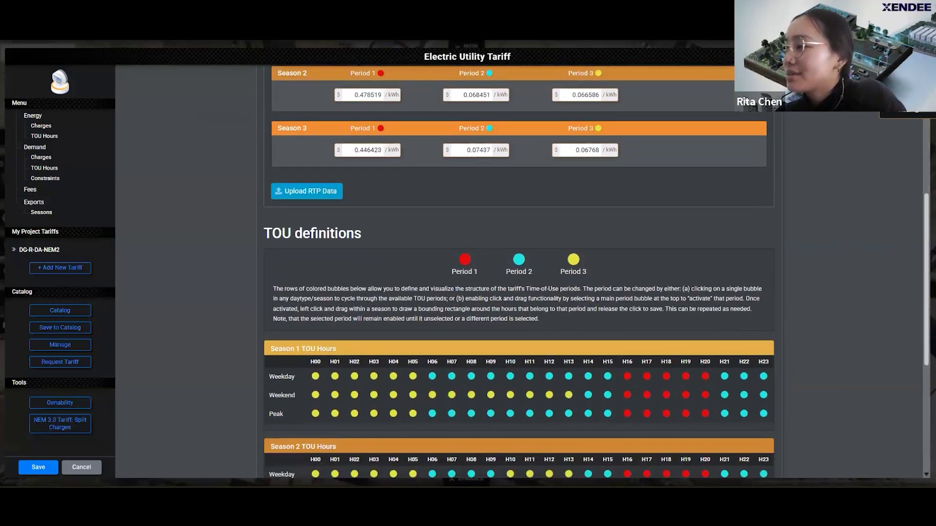
scroll(518, 273, down, 3)
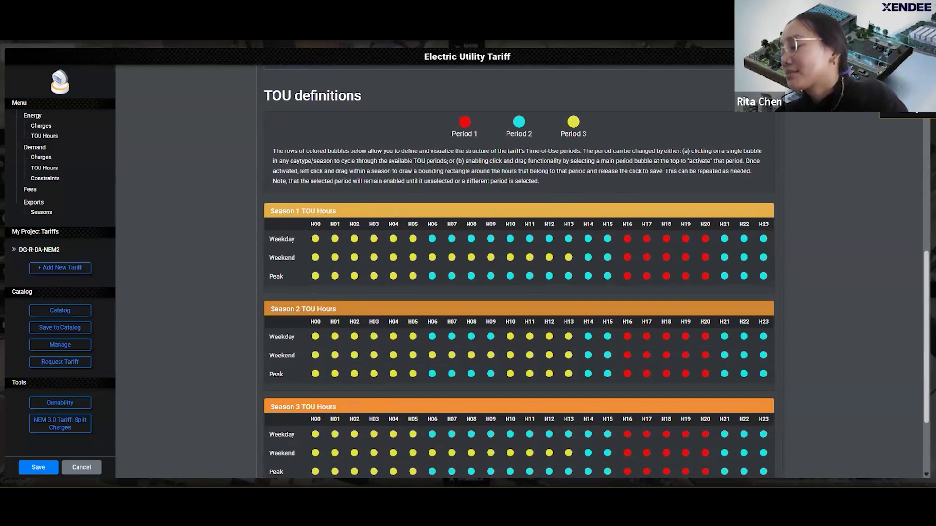
scroll(926, 341, down, 1)
scroll(519, 273, up, 10)
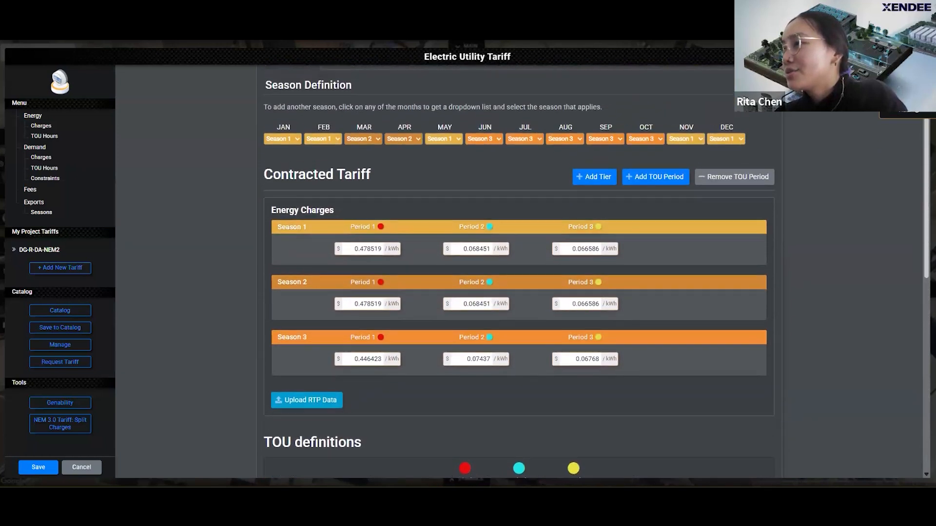
scroll(298, 116, up, 1)
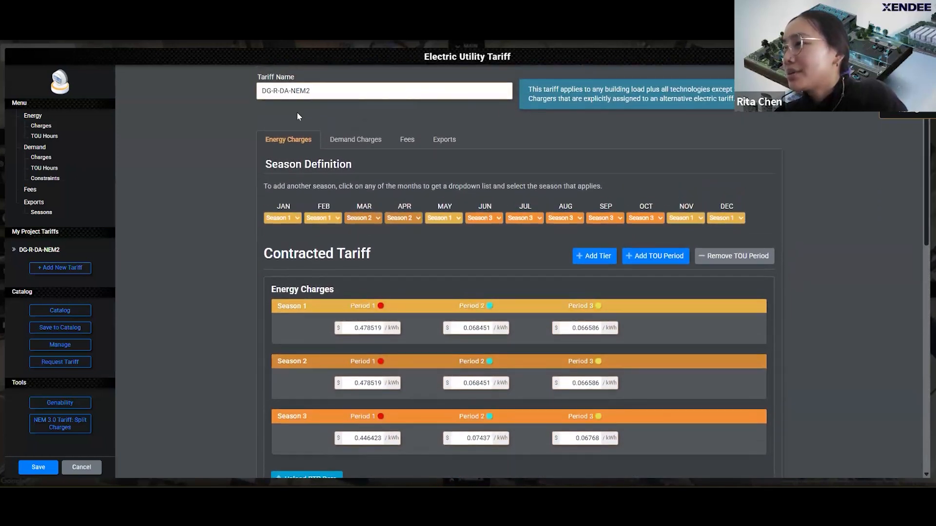
Open the tariff's demand charges and examine their seasonal rates, time-of-use hours and demand constraints
click(345, 141)
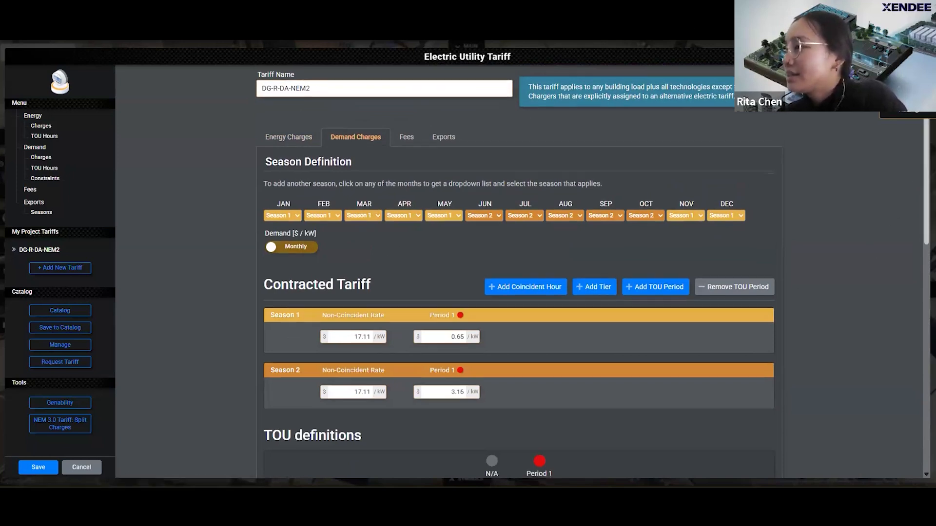
scroll(517, 273, down, 3)
scroll(916, 337, down, 8)
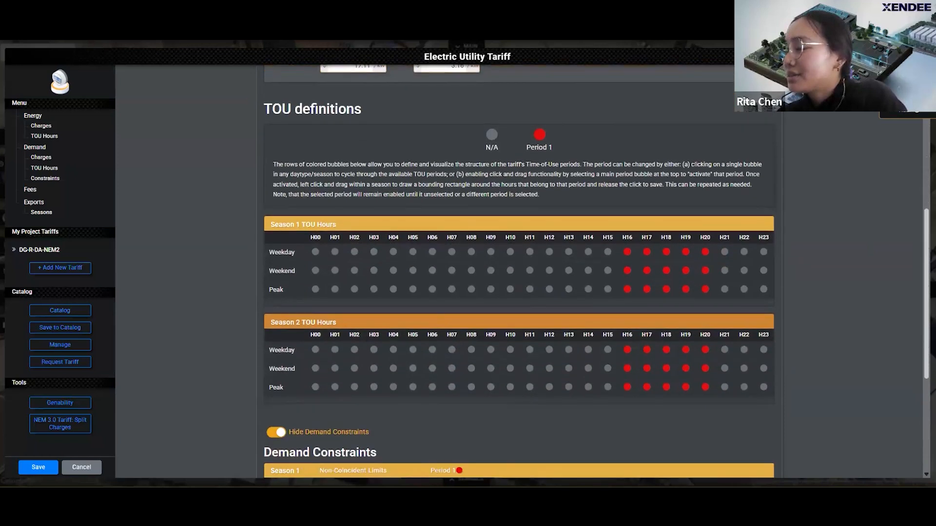
scroll(915, 337, down, 2)
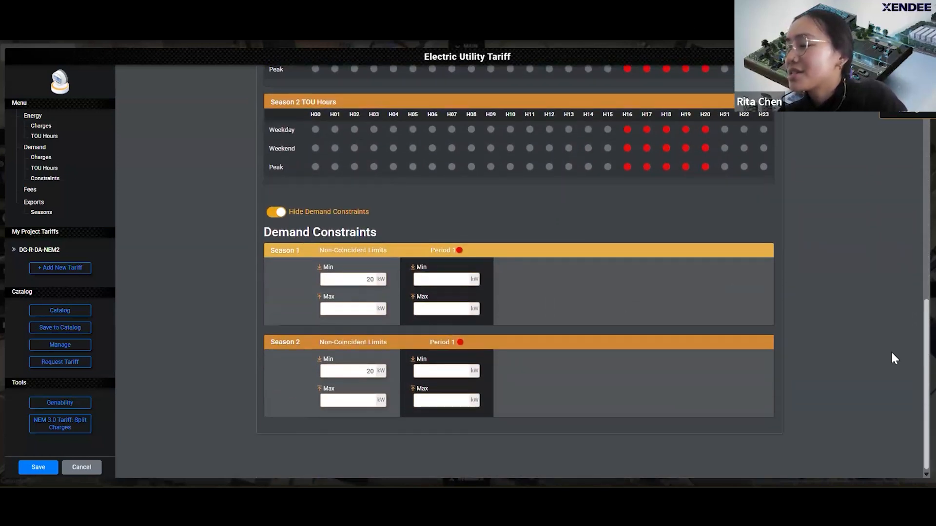
click(273, 212)
click(272, 415)
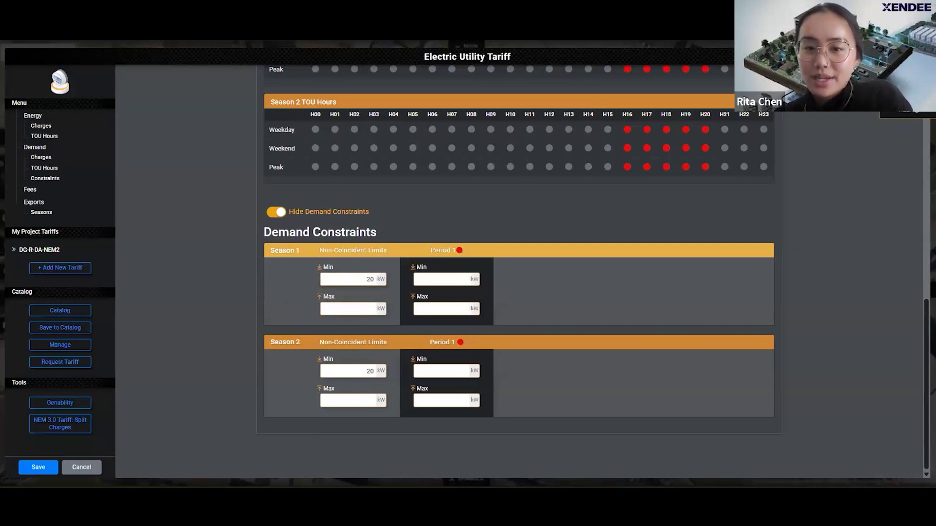
Clear the 20 kW minimum non-coincident demand limits for Season 1 and Season 2 in the demand constraints
click(374, 281)
key(BackSpace)
key(BackSpace)
click(373, 370)
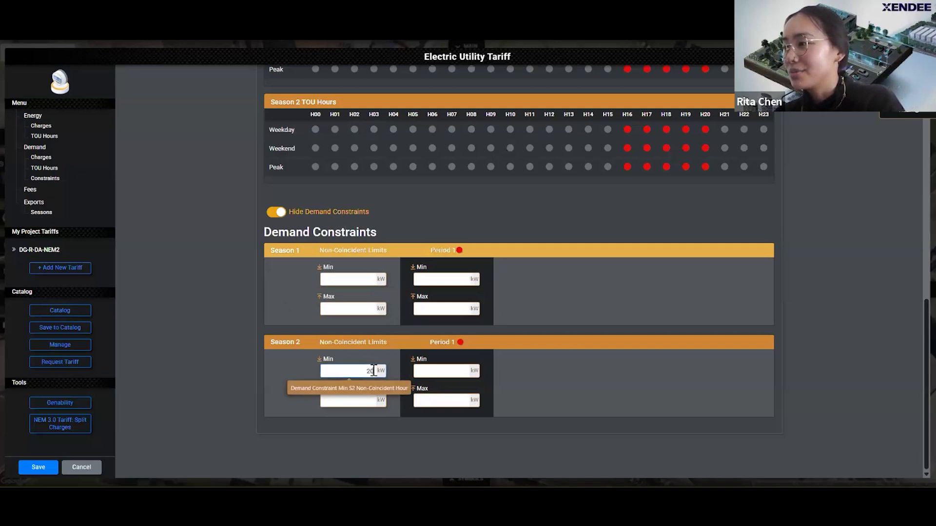
key(BackSpace)
key(BackSpace)
click(281, 275)
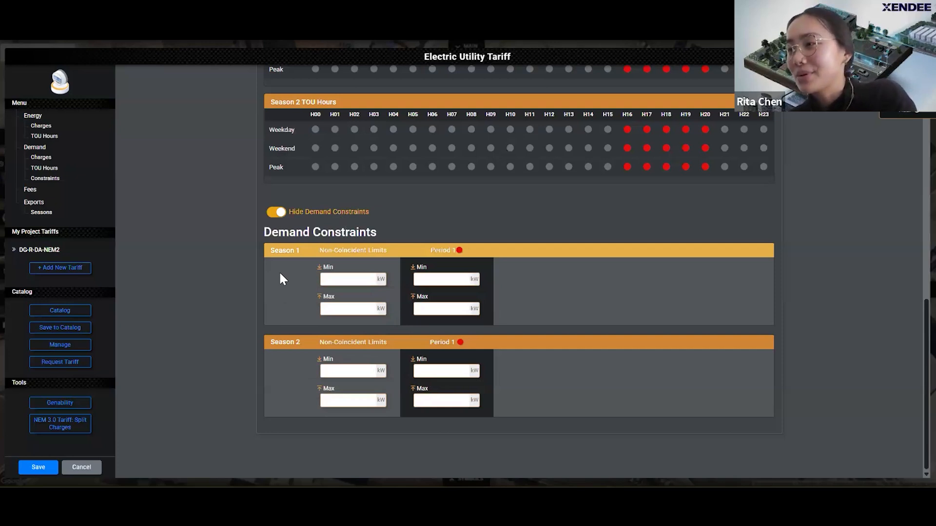
click(350, 279)
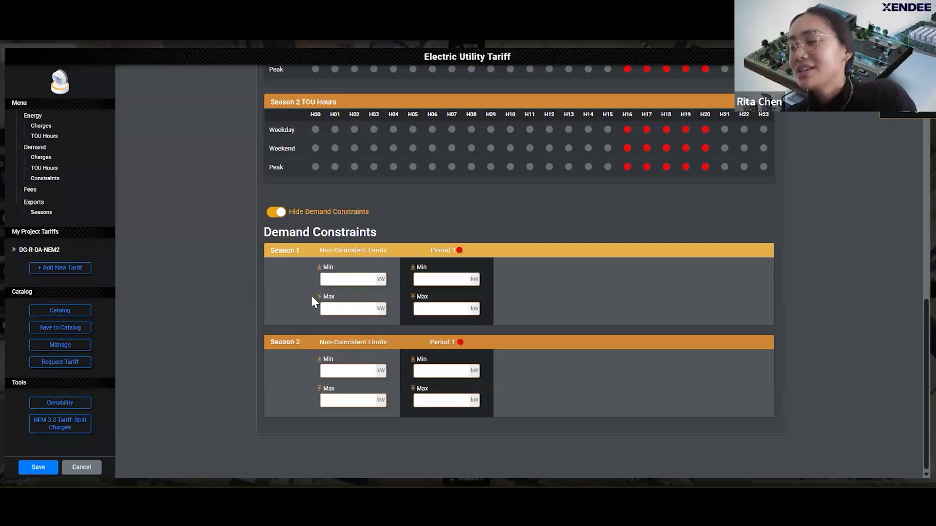
click(367, 372)
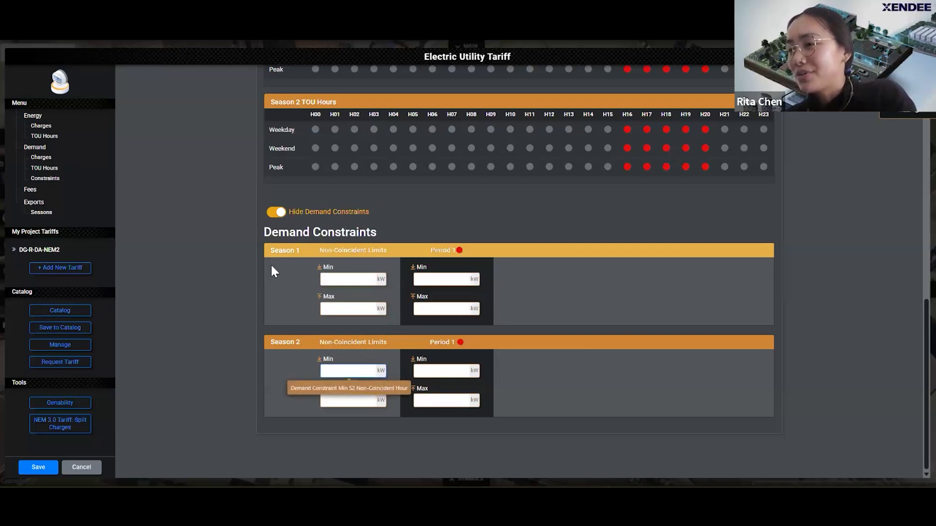
click(294, 330)
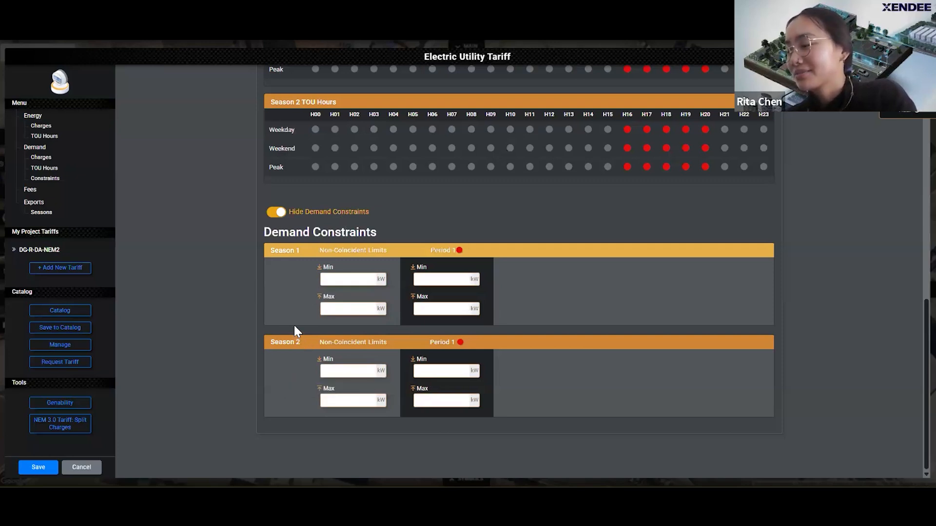
click(351, 308)
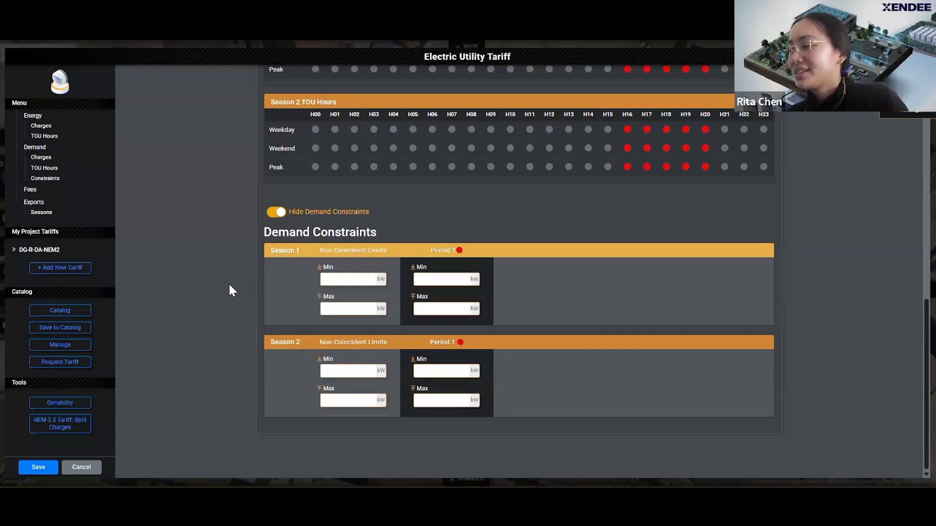
Open the tariff's fees and examine the access fee, contract demand fee and standby charge
scroll(251, 335, up, 10)
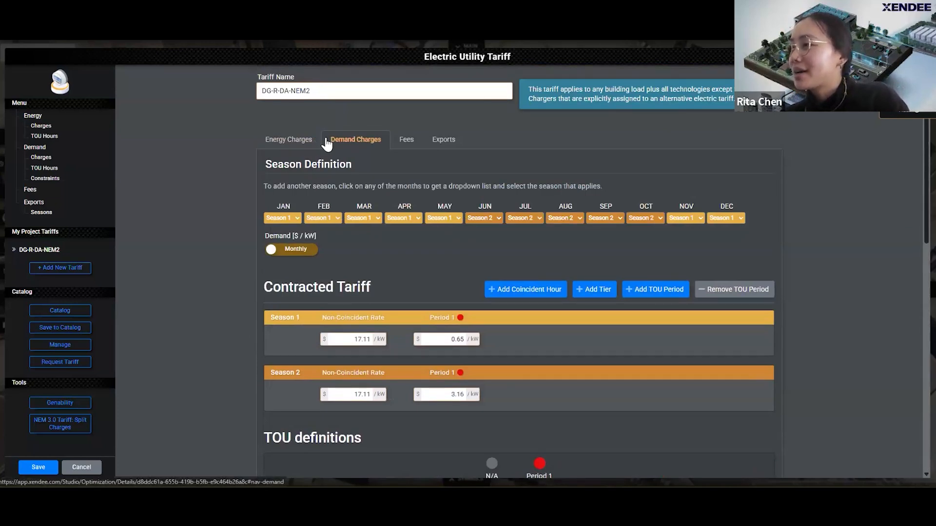
click(407, 141)
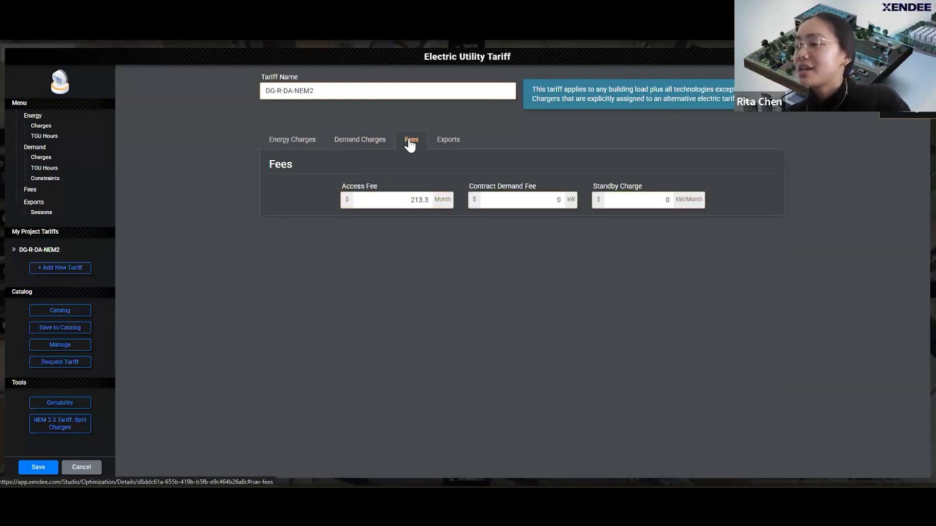
mouse_move(497, 194)
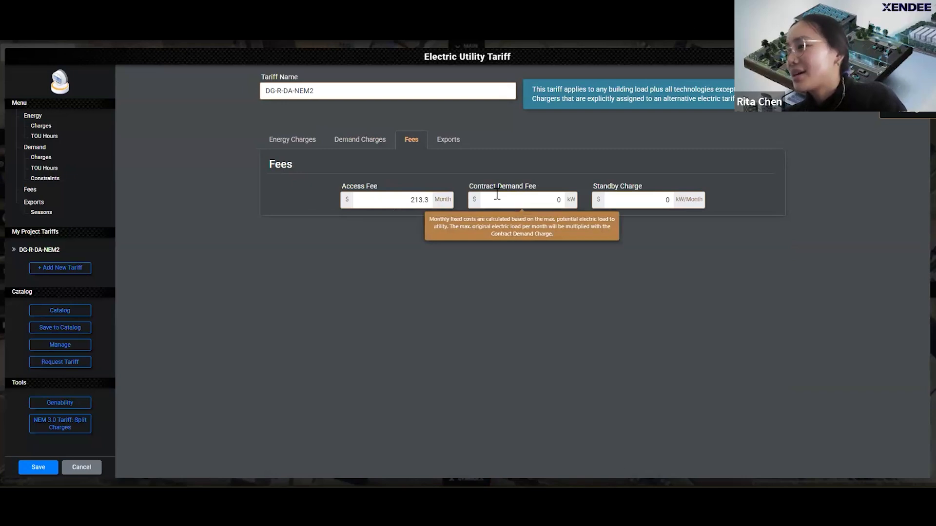
mouse_move(637, 202)
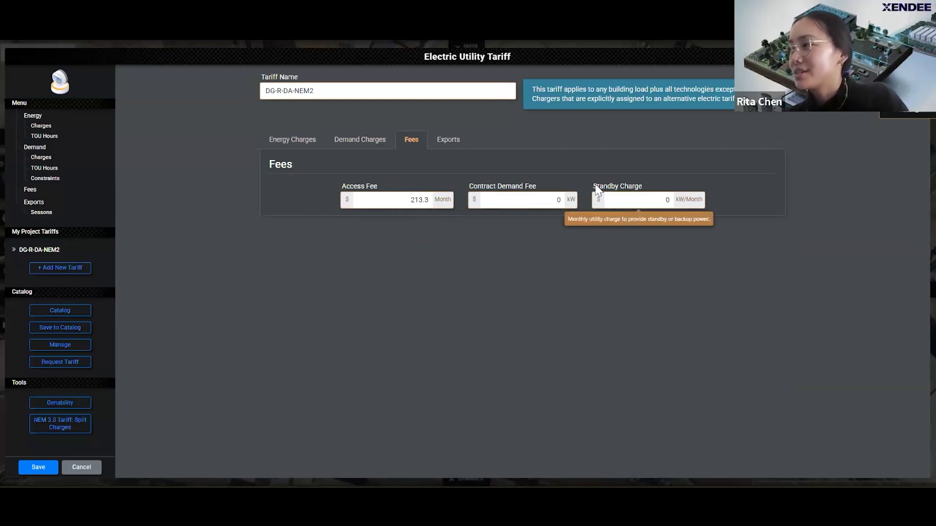
Review the tariff's export settings, including net metering, season definition and contracted sales prices, and save the tariff
click(448, 143)
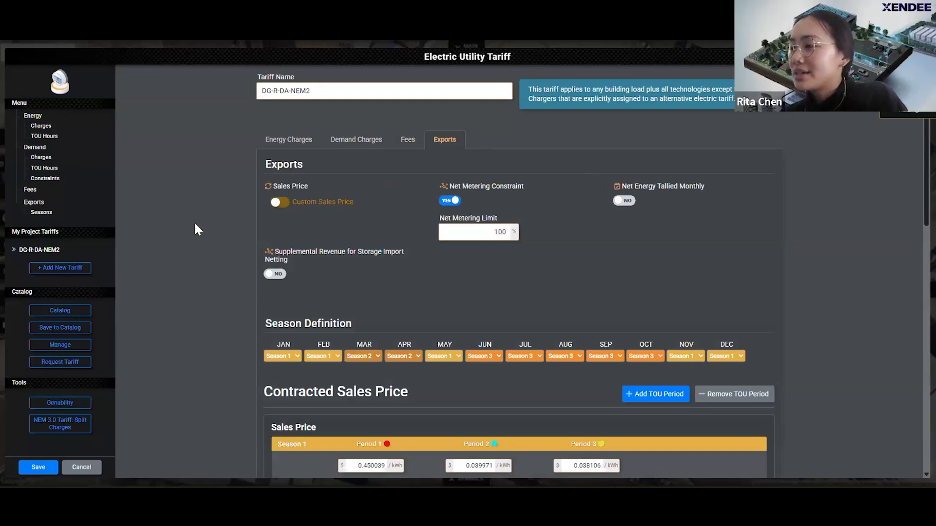
scroll(195, 224, down, 2)
scroll(199, 224, up, 1)
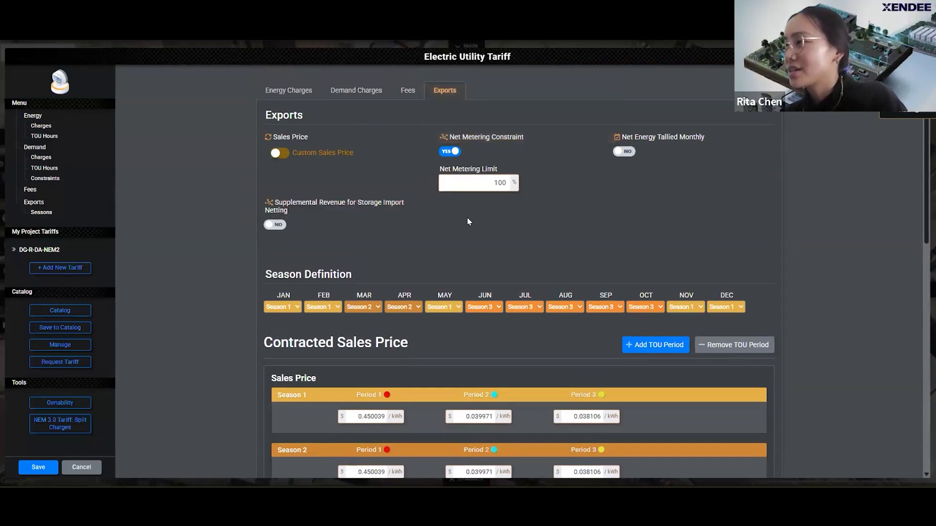
scroll(188, 250, down, 3)
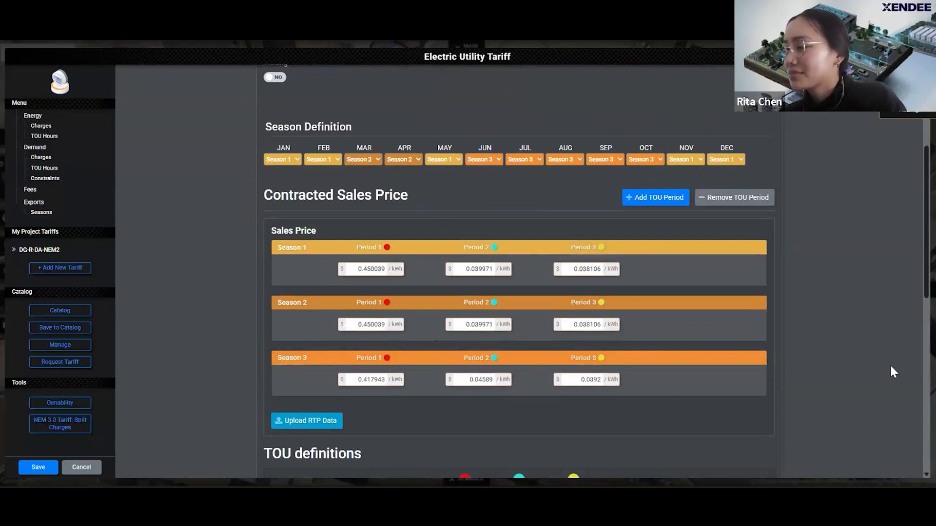
scroll(891, 372, up, 4)
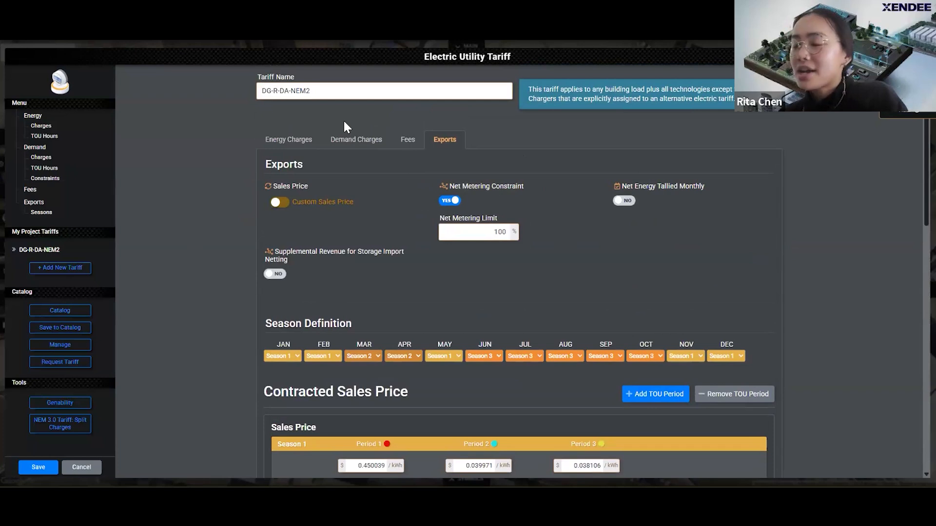
click(37, 468)
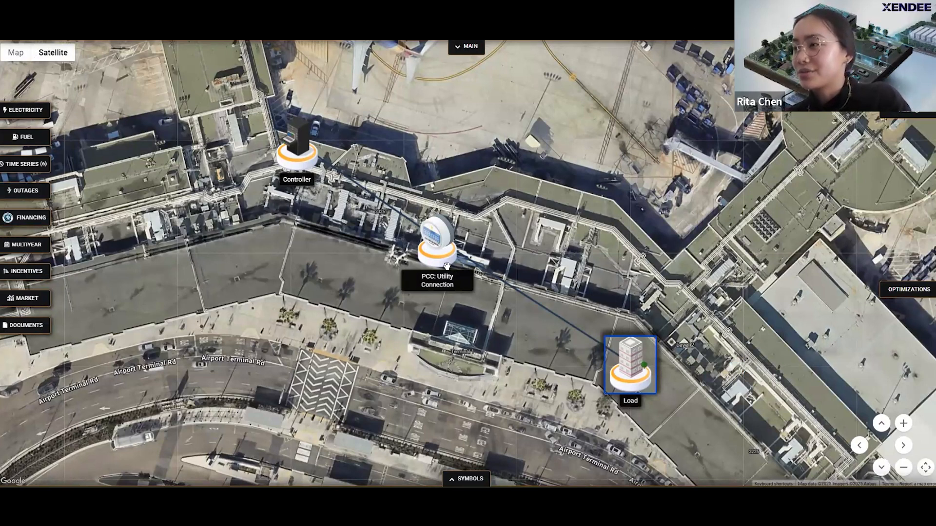
Add a boiler from the technology symbols to the airport project and look at its technology decision options
click(479, 482)
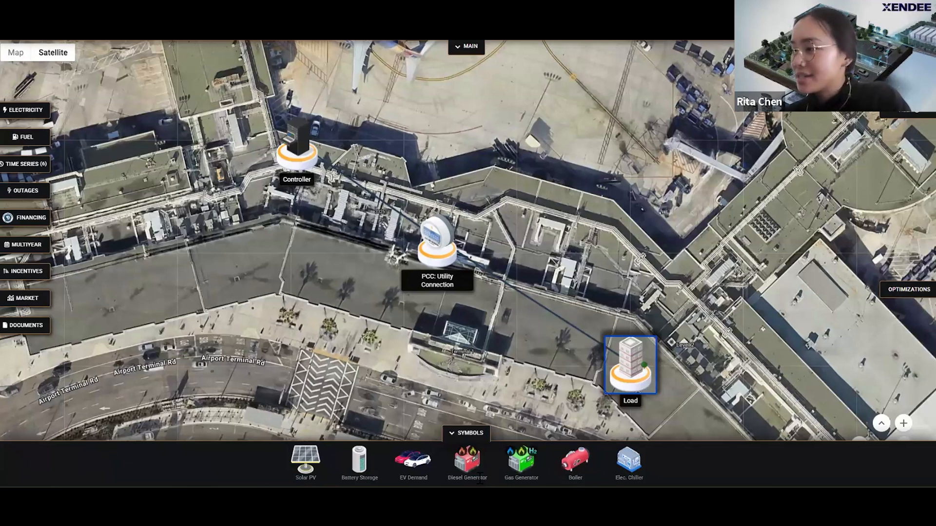
click(469, 433)
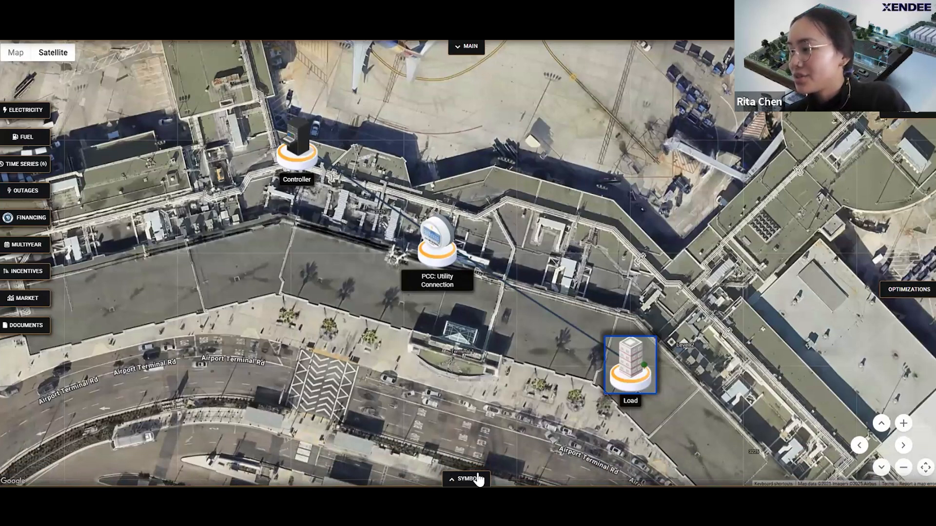
click(458, 480)
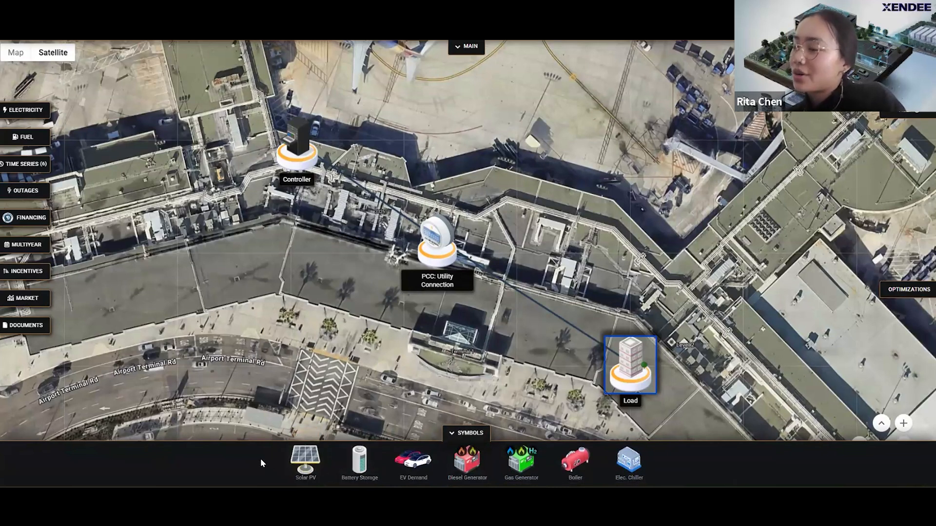
click(576, 465)
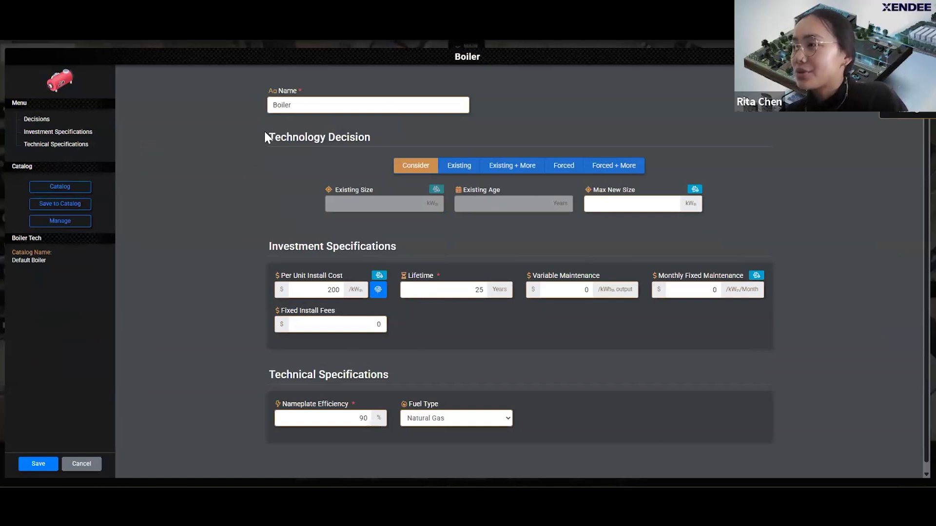
drag(268, 137, 373, 139)
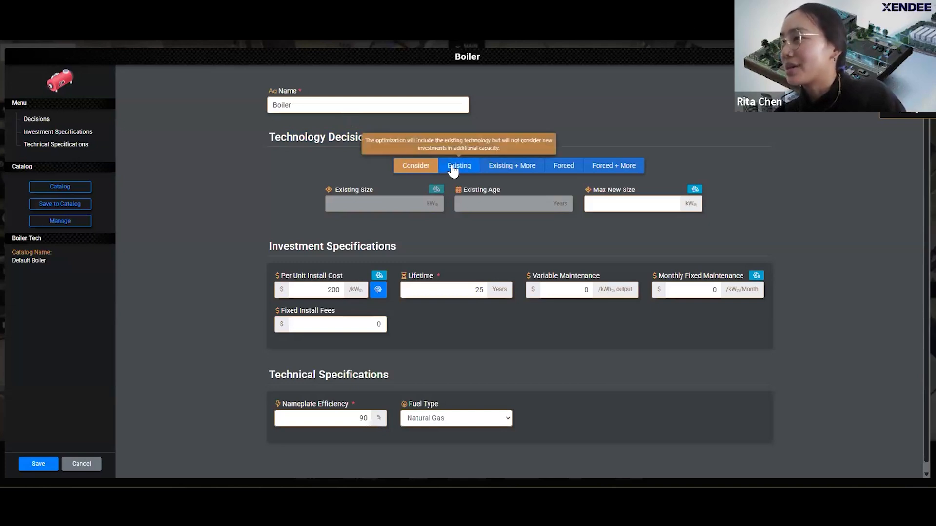
Set the boiler's technology decision to Existing, with an existing size of 2,000 kWth and an existing age of 5 years
click(453, 172)
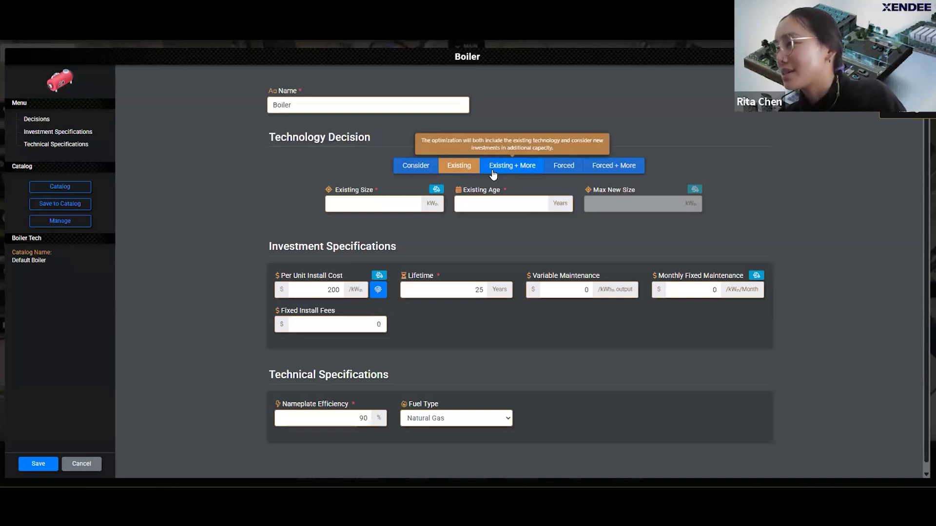
click(493, 168)
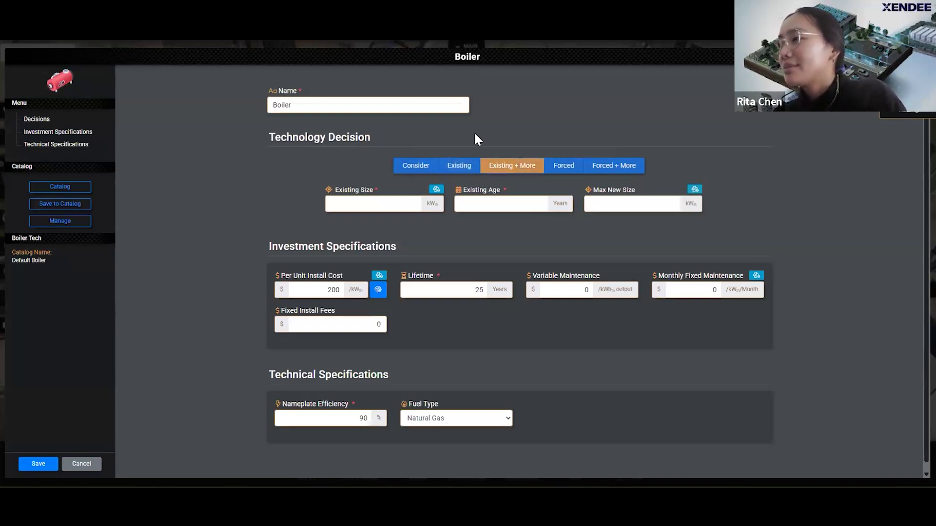
click(447, 172)
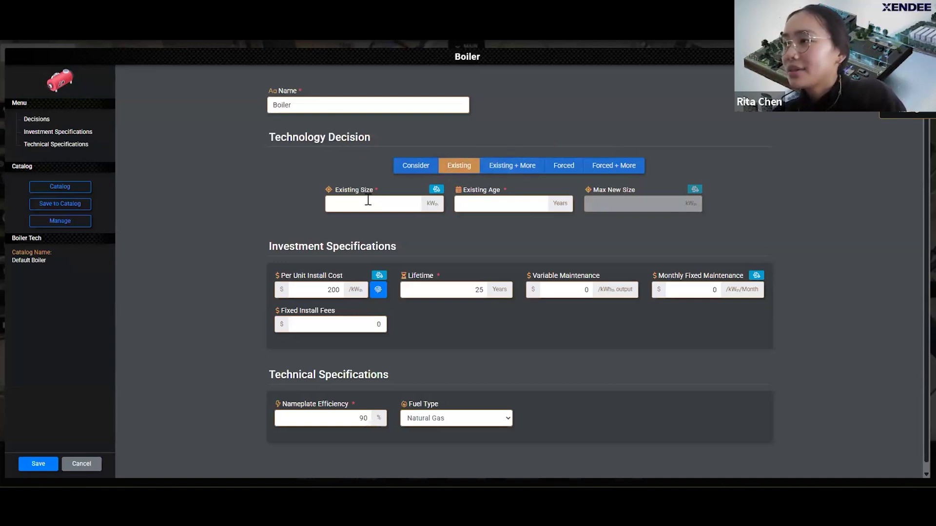
click(363, 204)
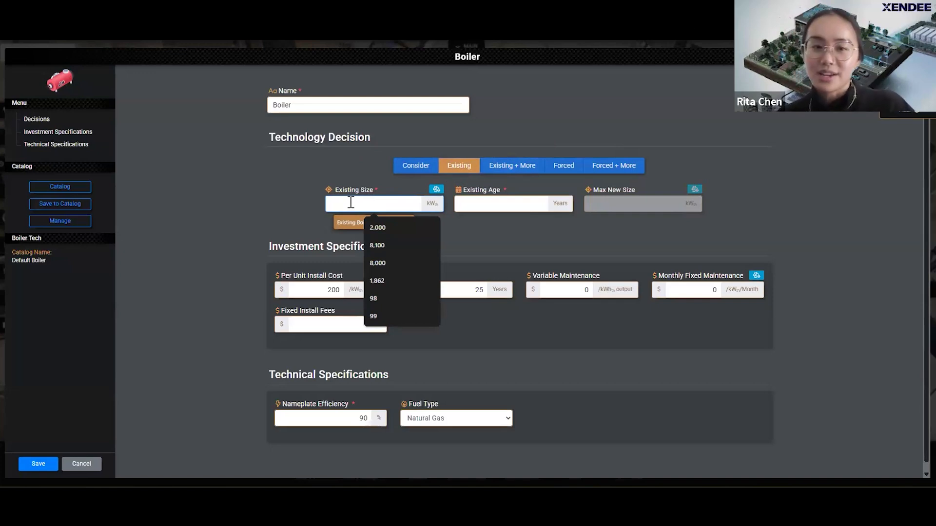
text(2,0)
text(00)
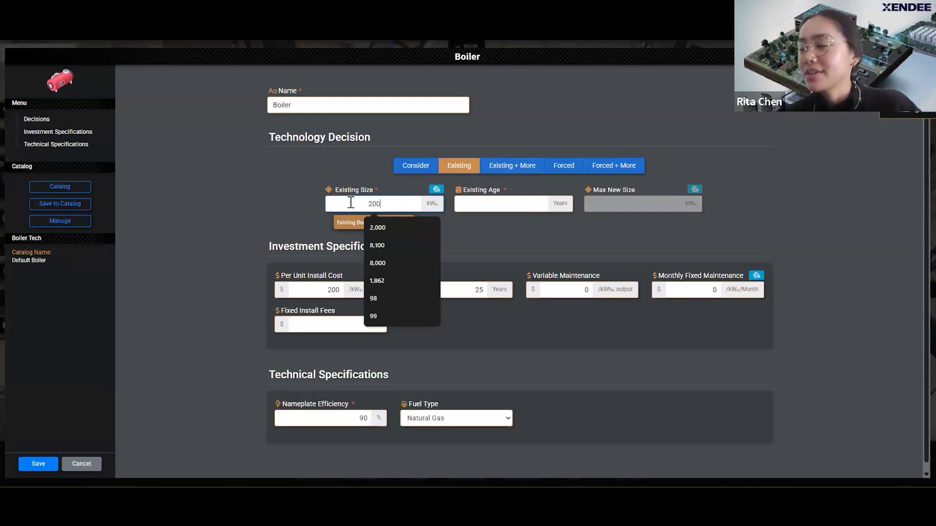
click(484, 230)
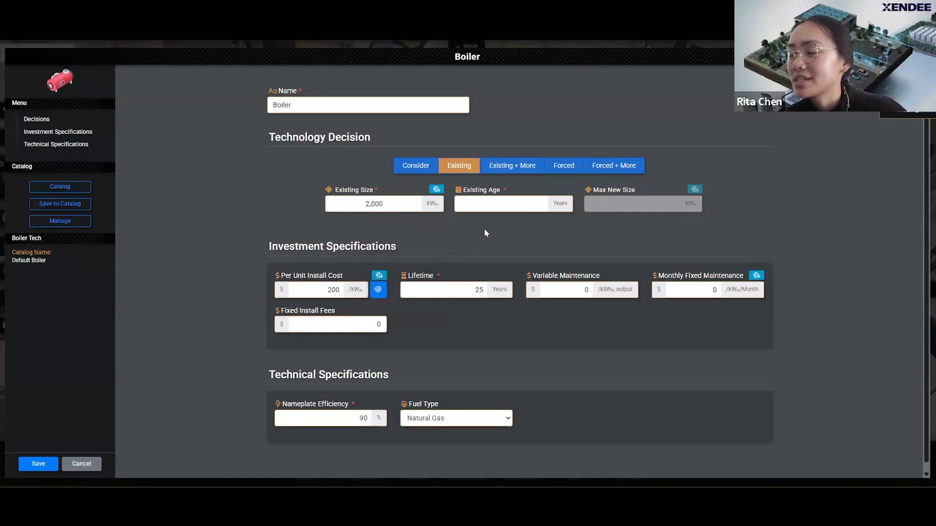
click(497, 203)
text(5)
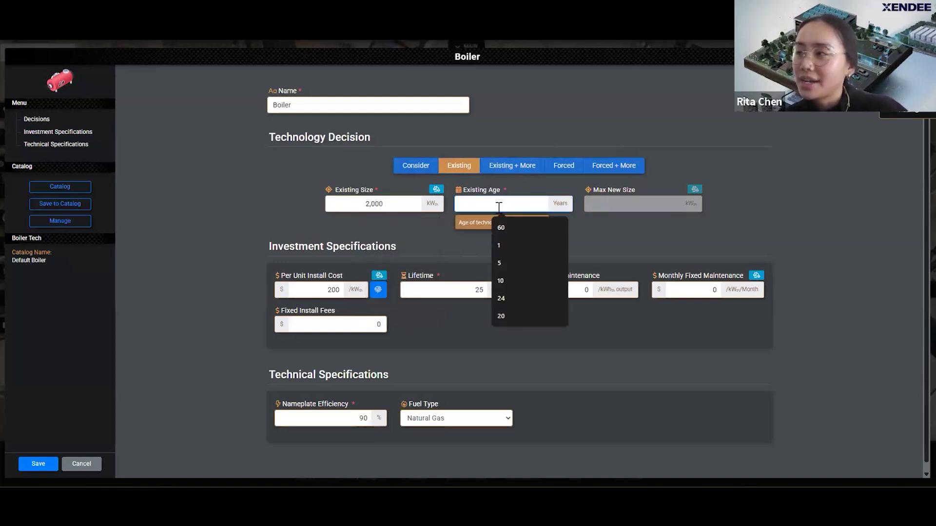
click(442, 233)
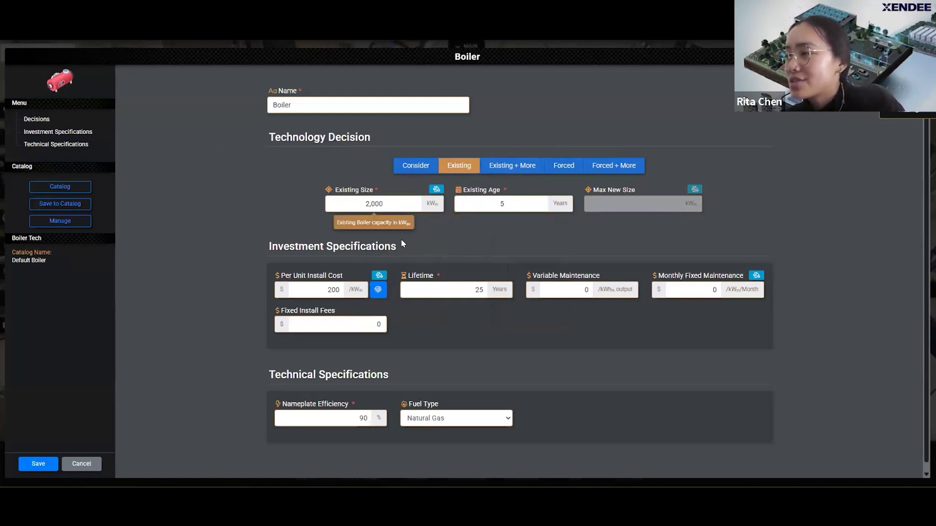
Examine the boiler's lifetime, per unit install cost, variable and monthly fixed maintenance costs, and nameplate efficiency
drag(408, 277, 444, 278)
click(444, 278)
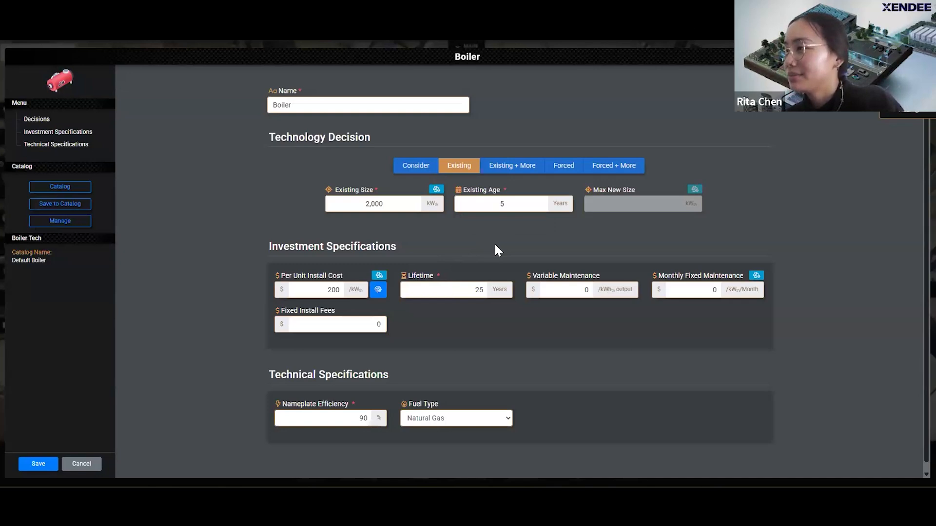
scroll(496, 264, down, 1)
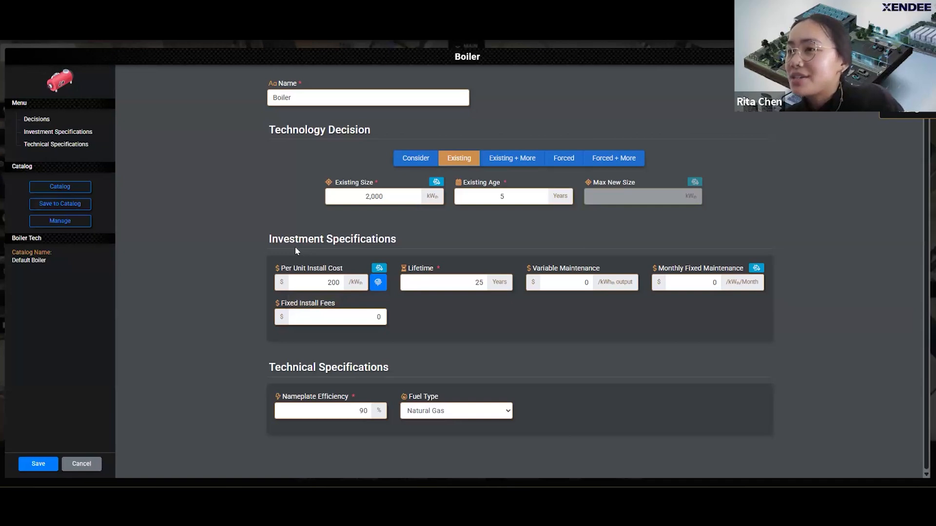
double_click(336, 283)
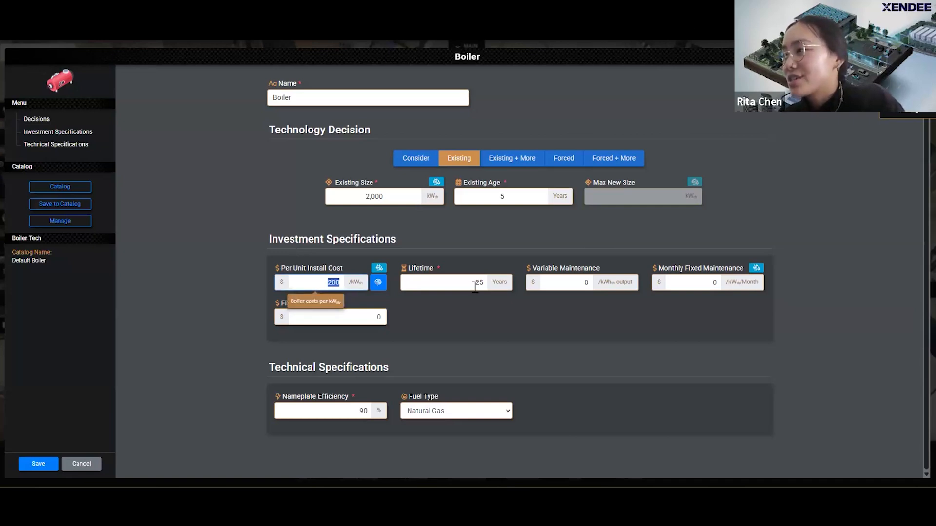
click(697, 283)
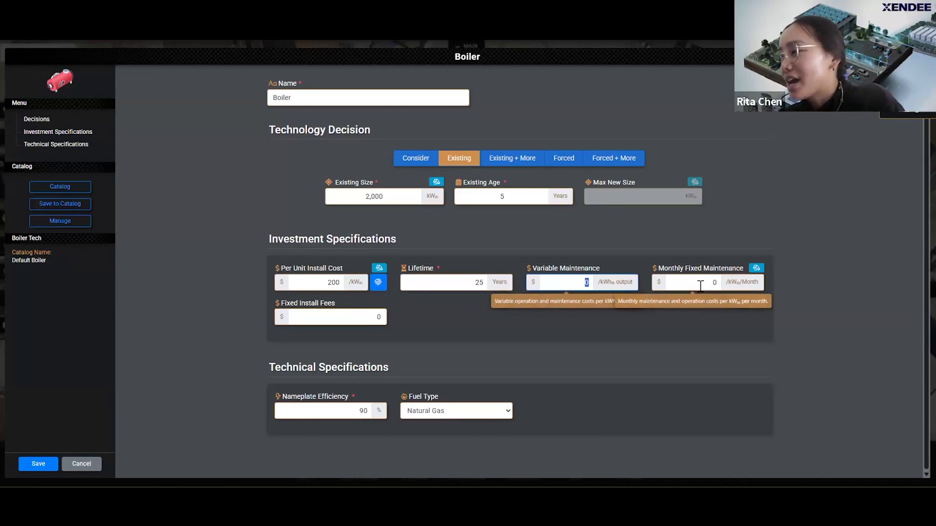
double_click(369, 412)
click(223, 337)
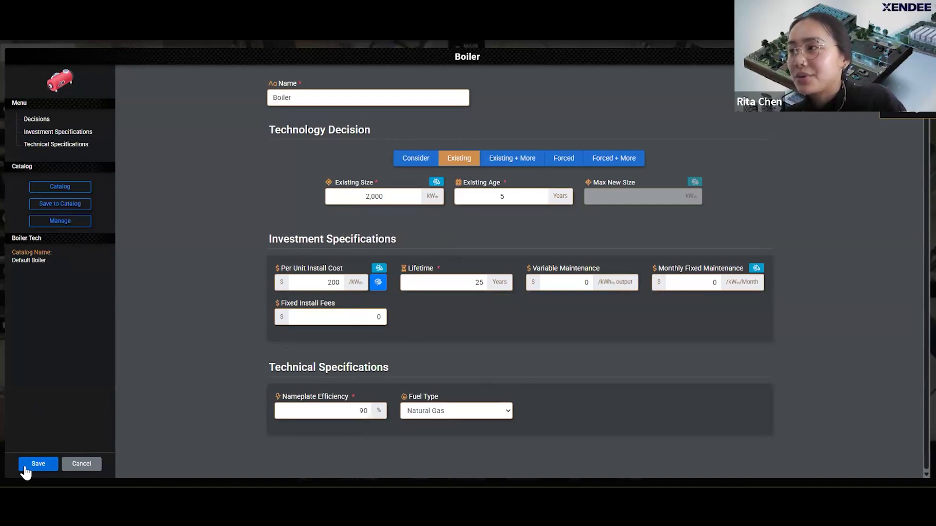
Save the boiler with its default investment and technical specifications and move it across the terminal roof, southwest of the controller
click(27, 467)
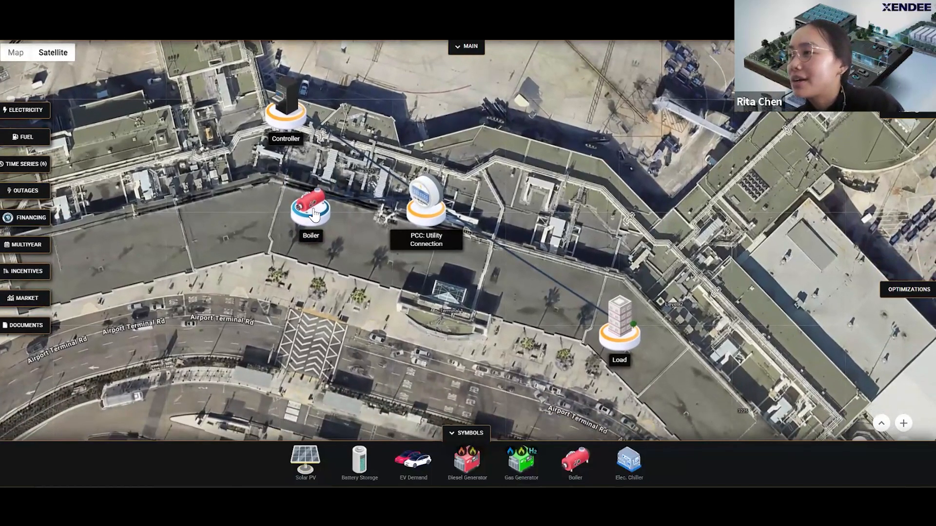
drag(303, 213, 223, 234)
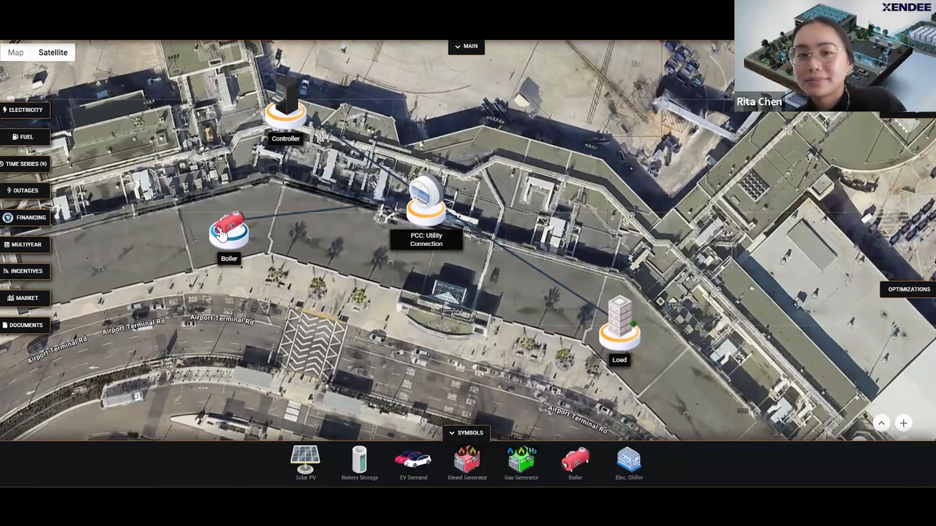
Add a Solar PV technology to the airport project, keeping its default name
click(222, 236)
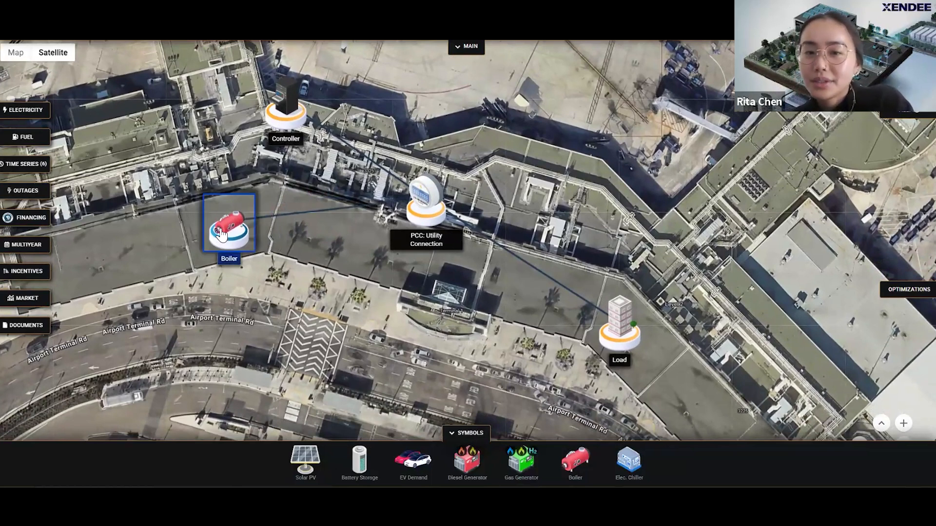
click(320, 248)
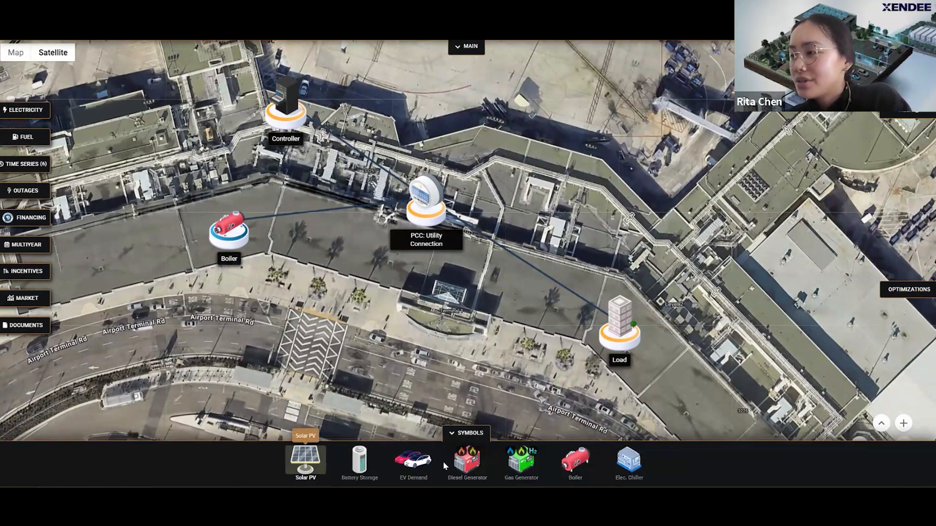
click(459, 434)
click(460, 482)
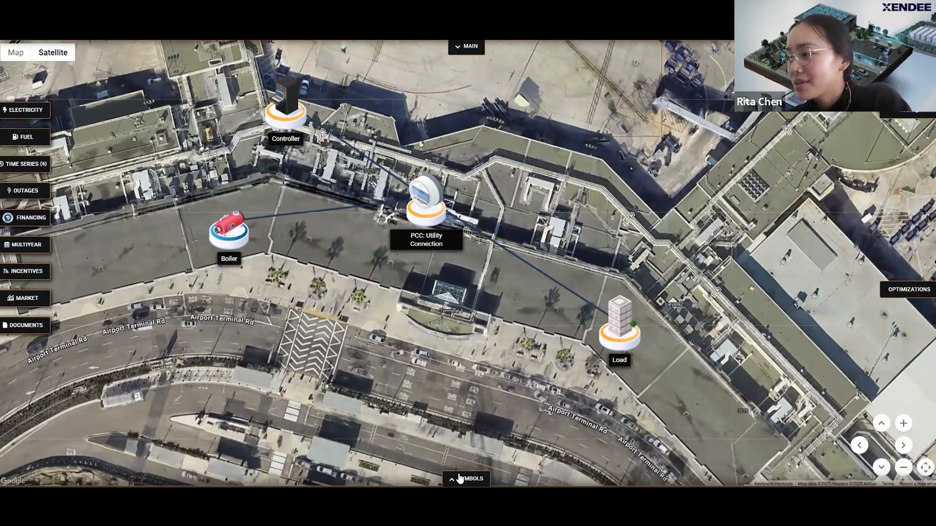
click(305, 462)
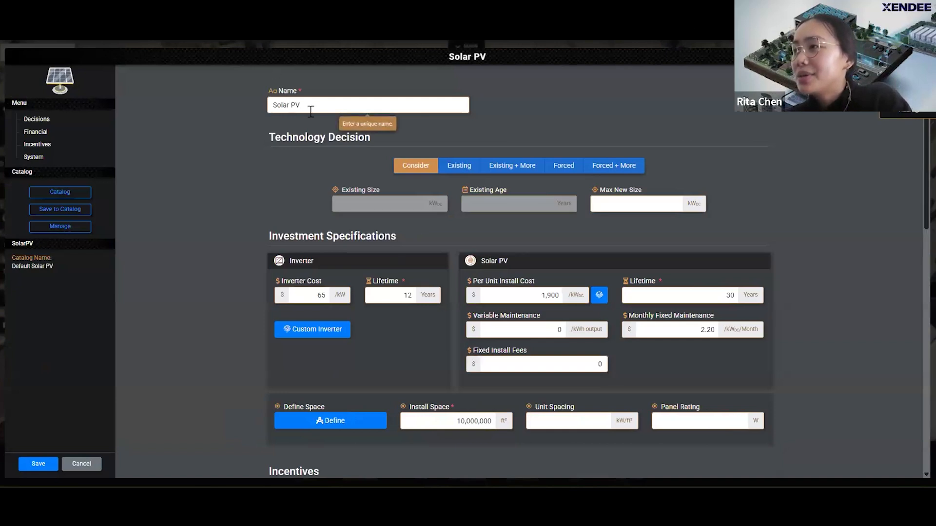
click(311, 108)
click(251, 136)
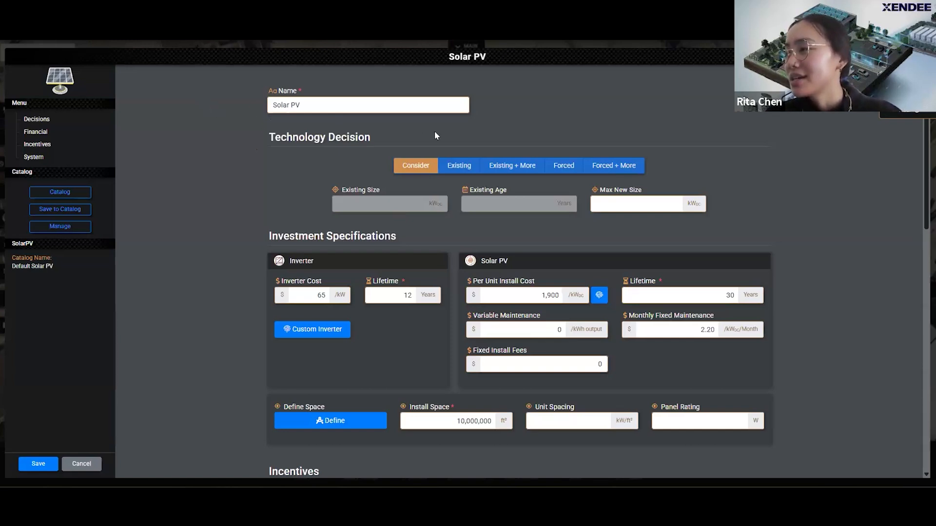
Set the Solar PV's technology decision to Existing + More, with an existing size of 800 kWdc, an existing age of 5 years and no maximum new size
click(458, 167)
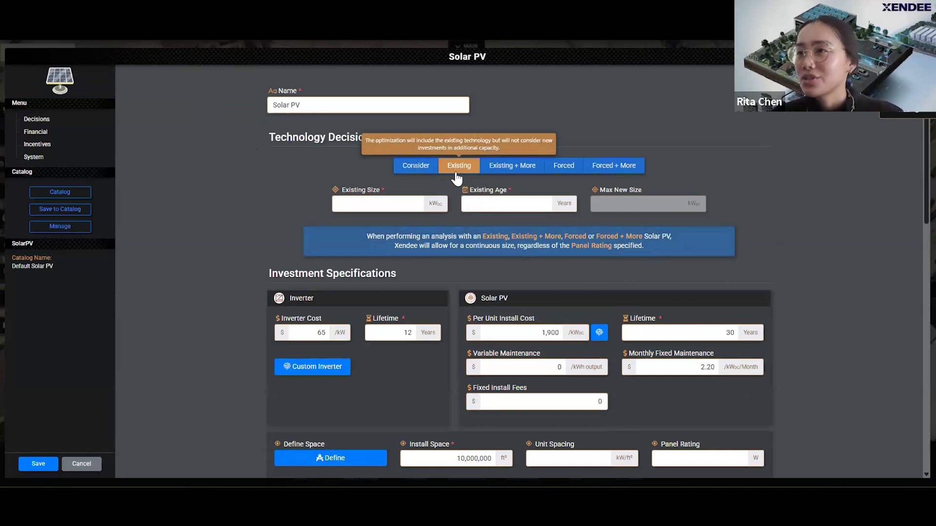
click(498, 172)
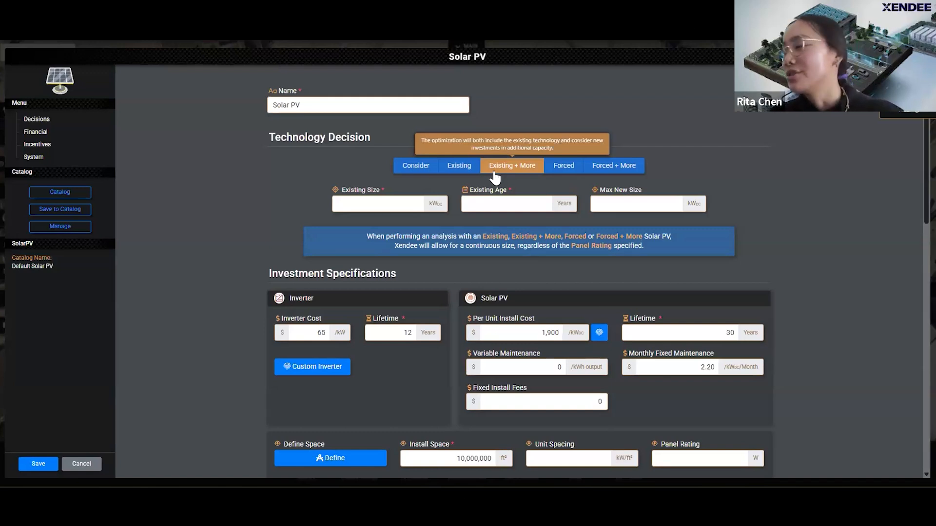
click(385, 204)
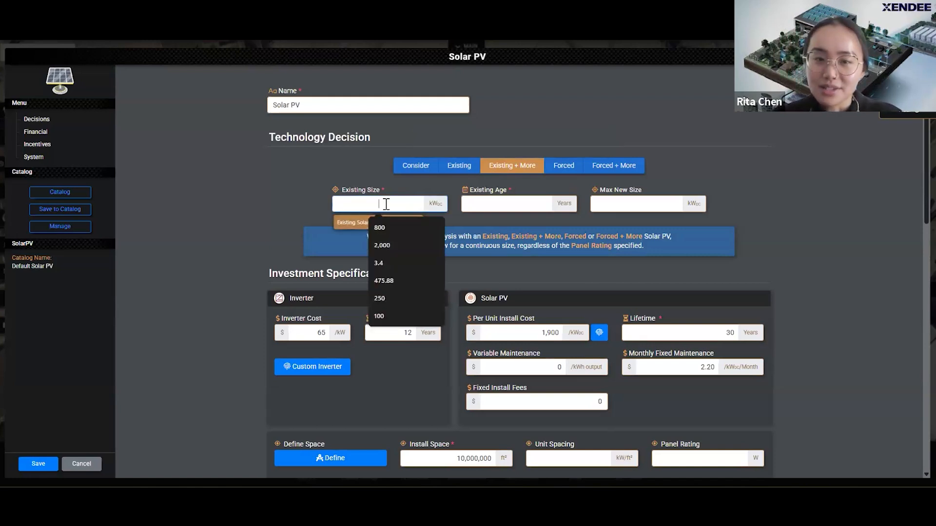
text(800)
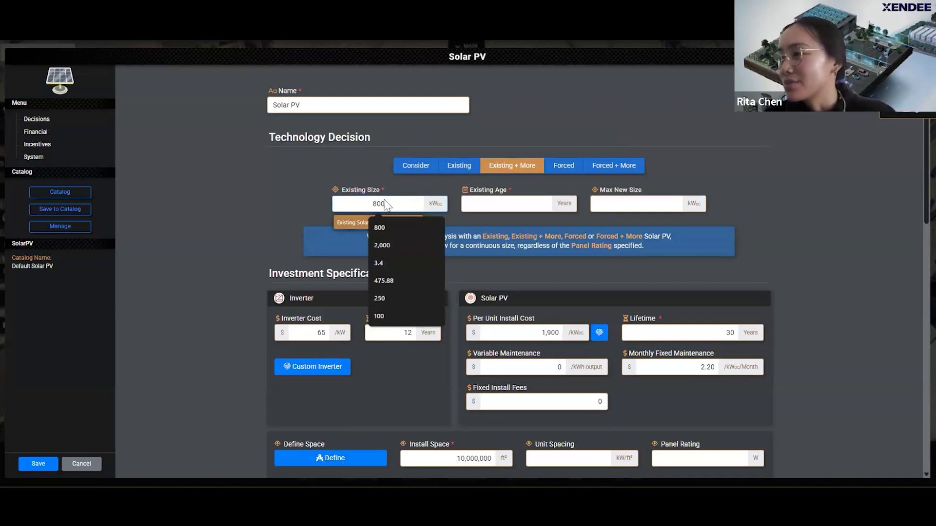
click(370, 163)
click(518, 208)
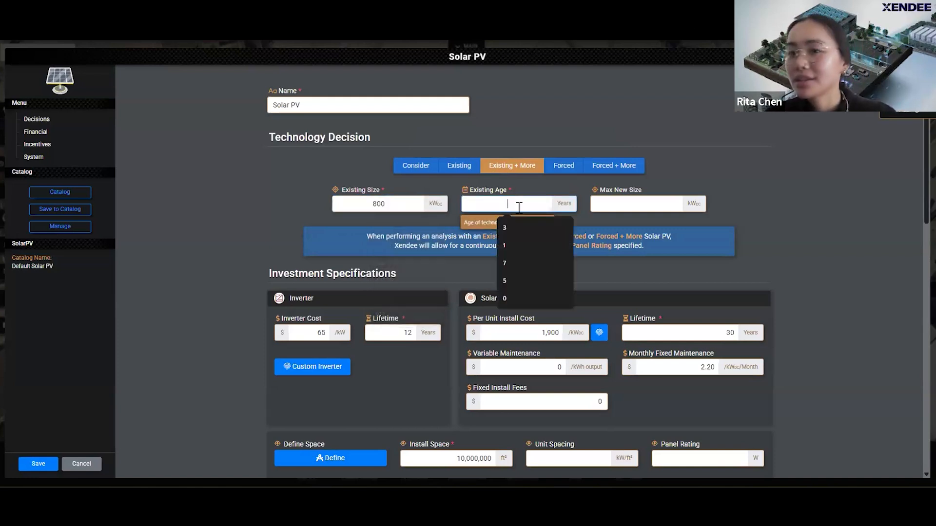
text(5)
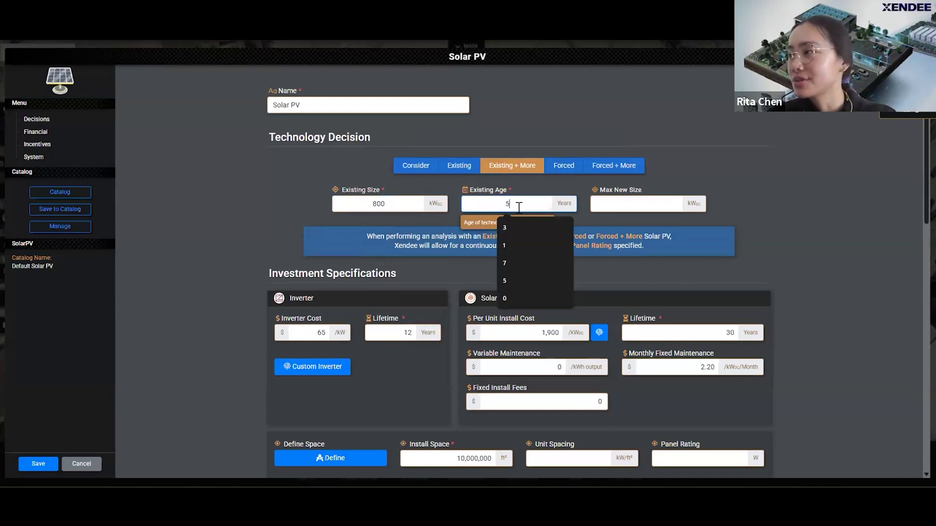
click(810, 207)
click(661, 207)
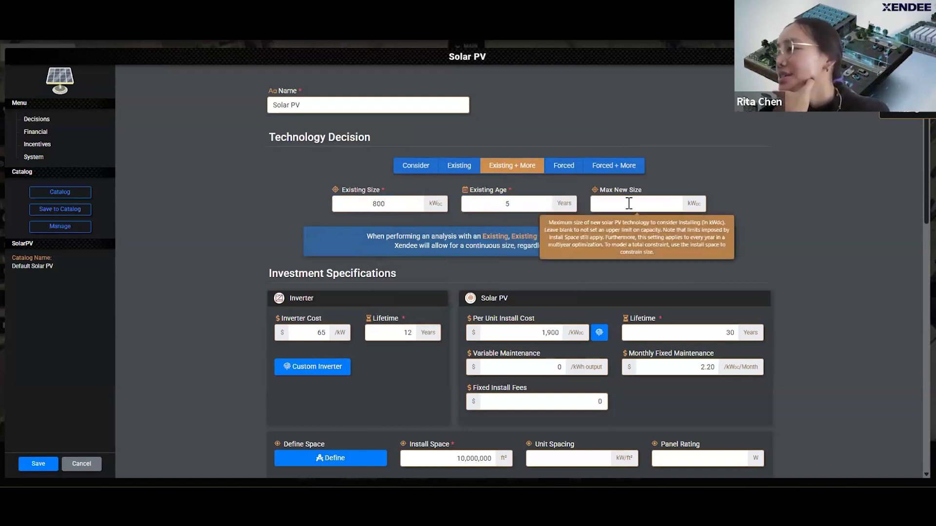
click(798, 198)
mouse_move(663, 199)
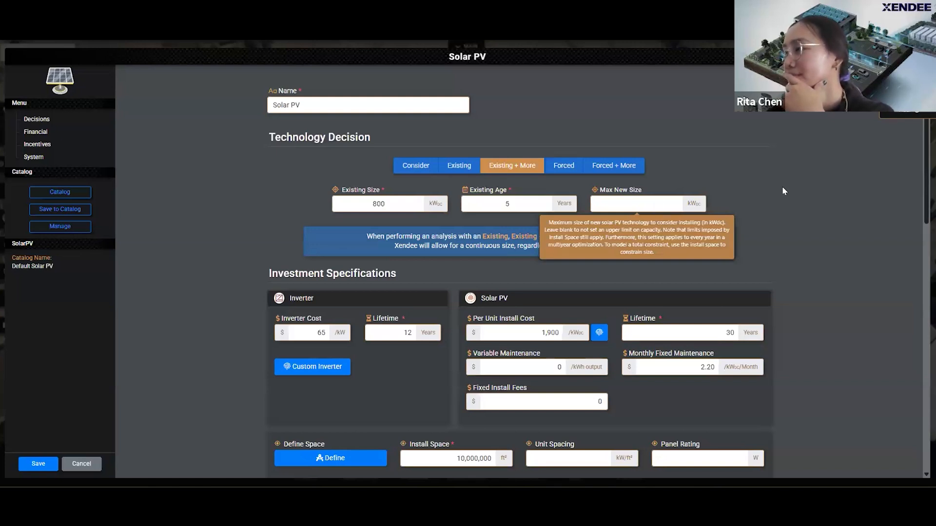
Start defining the Solar PV's available install space on the map, dismiss the drawing instructions and bring the whole terminal into view
scroll(655, 222, down, 1)
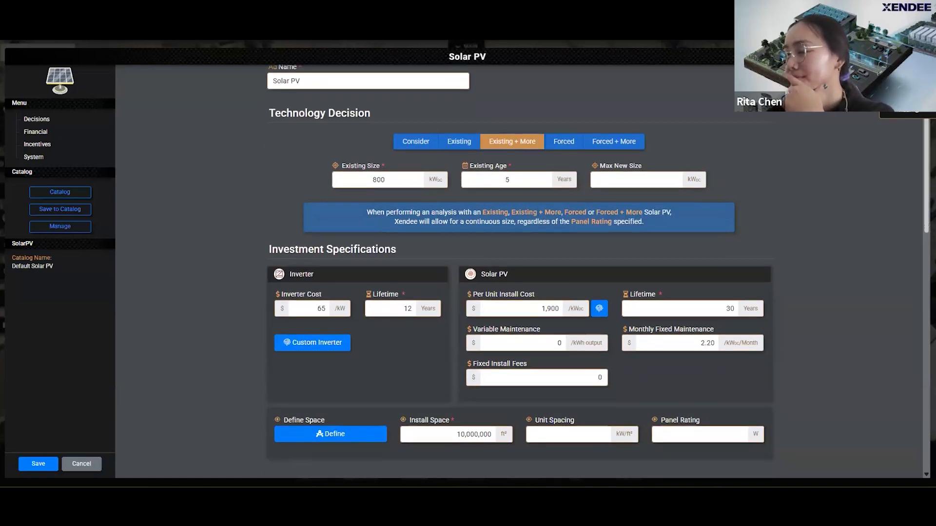
scroll(598, 271, down, 2)
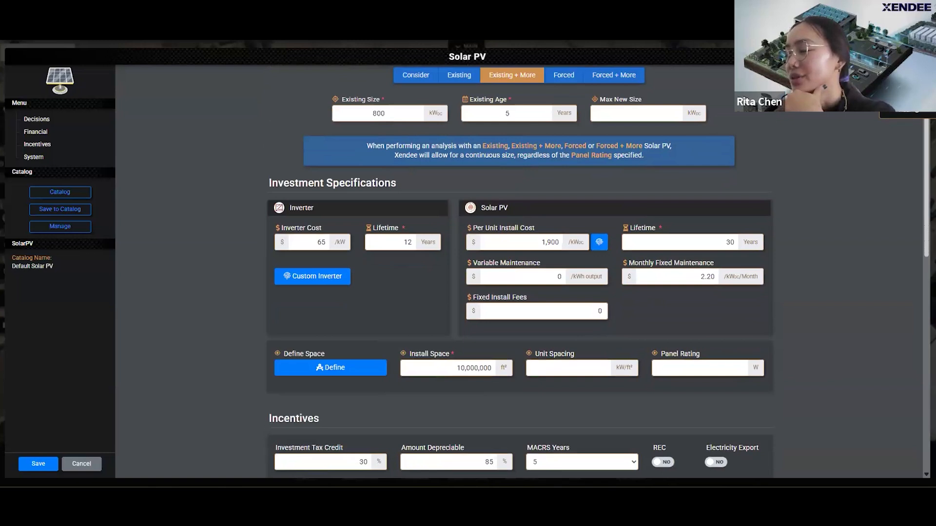
scroll(273, 154, down, 1)
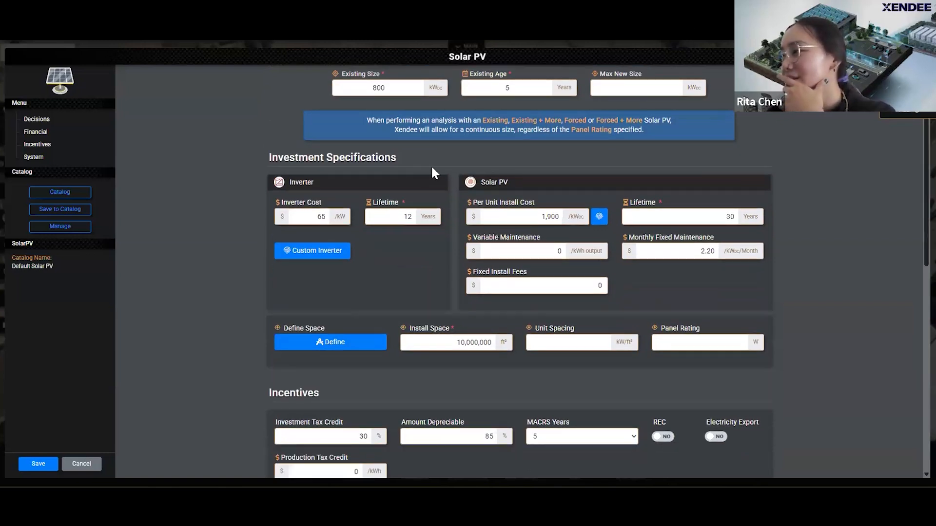
scroll(434, 173, down, 1)
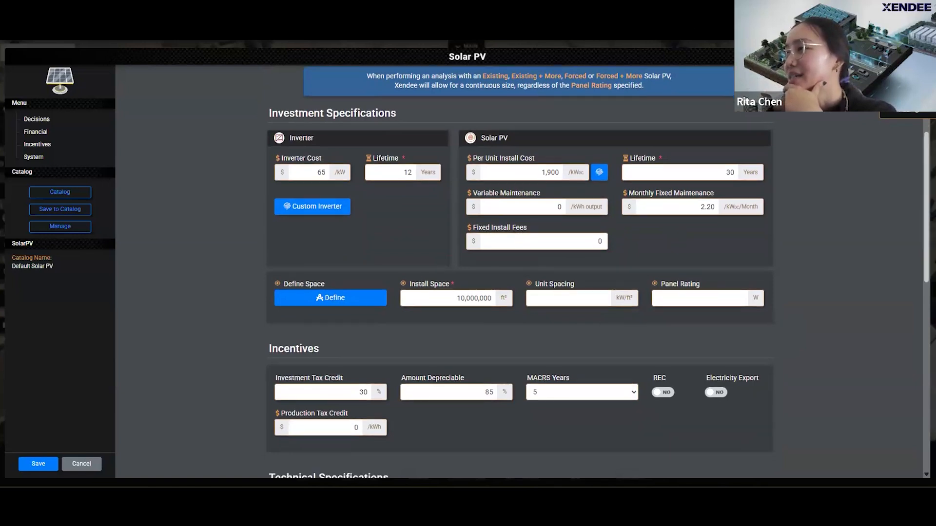
scroll(926, 205, down, 1)
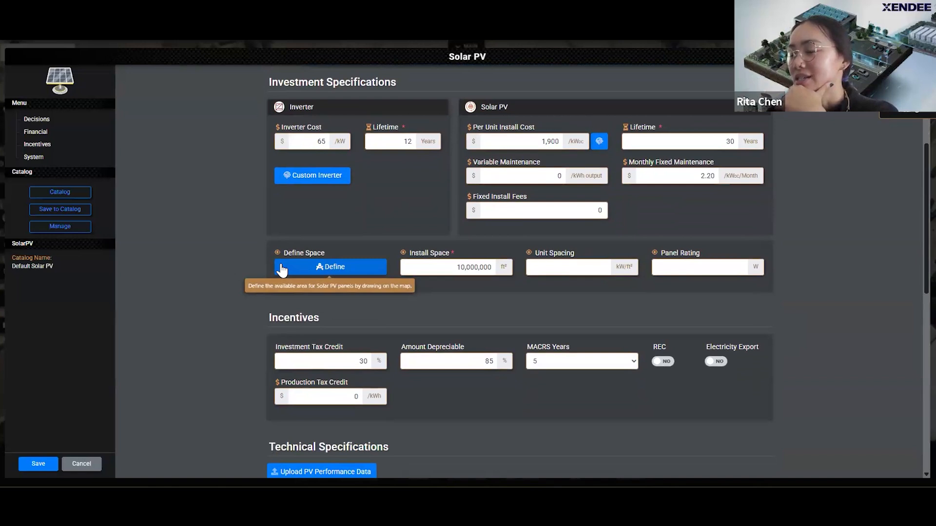
click(312, 273)
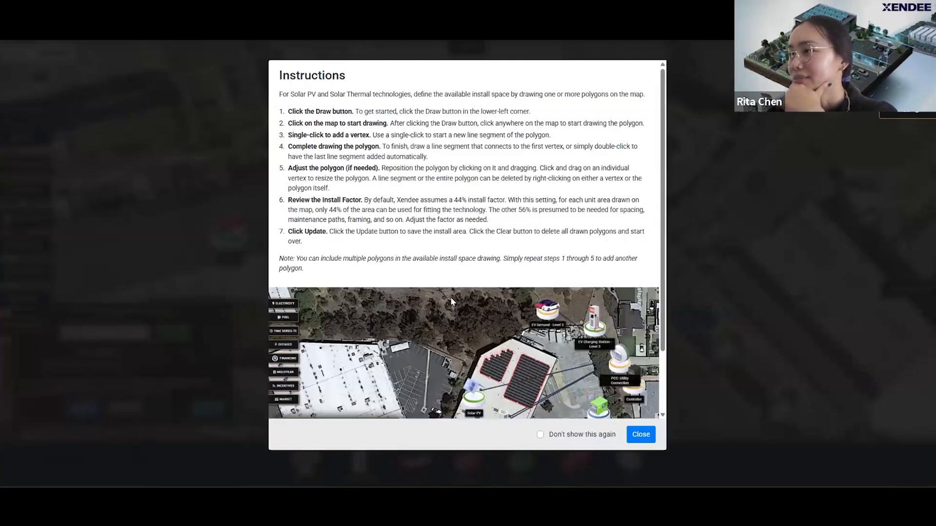
scroll(429, 273, down, 2)
click(640, 434)
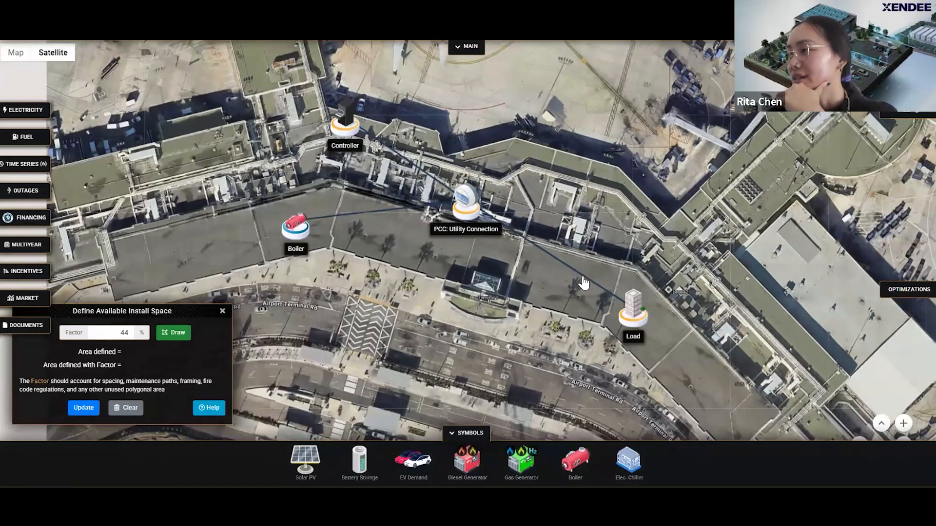
scroll(584, 282, down, 2)
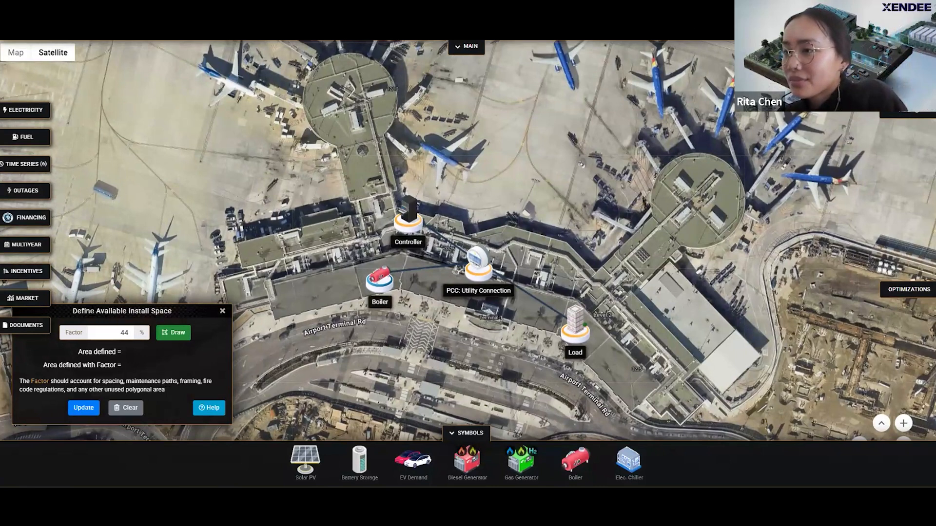
Outline the terminal roof with both concourses as an install-space polygon of about 233,000 ft² and apply it to the Solar PV with the 44% factor
click(165, 337)
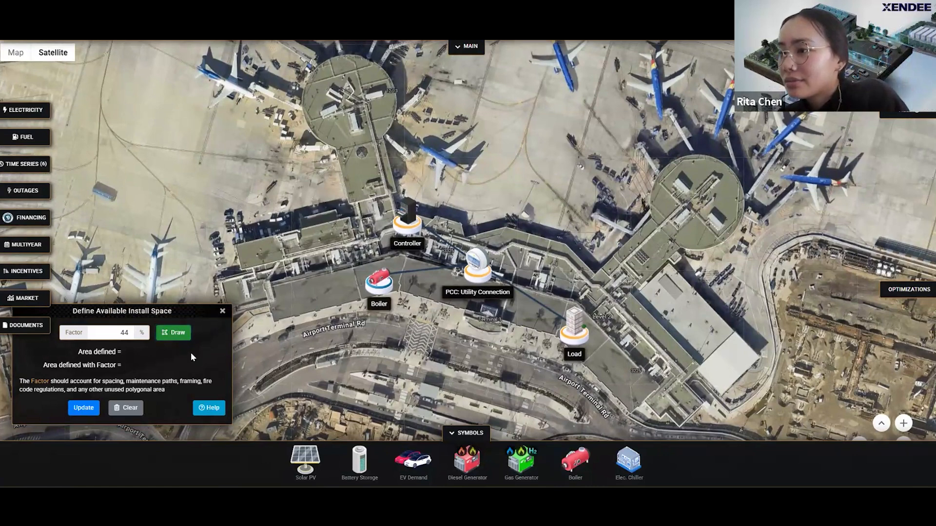
click(176, 330)
click(238, 267)
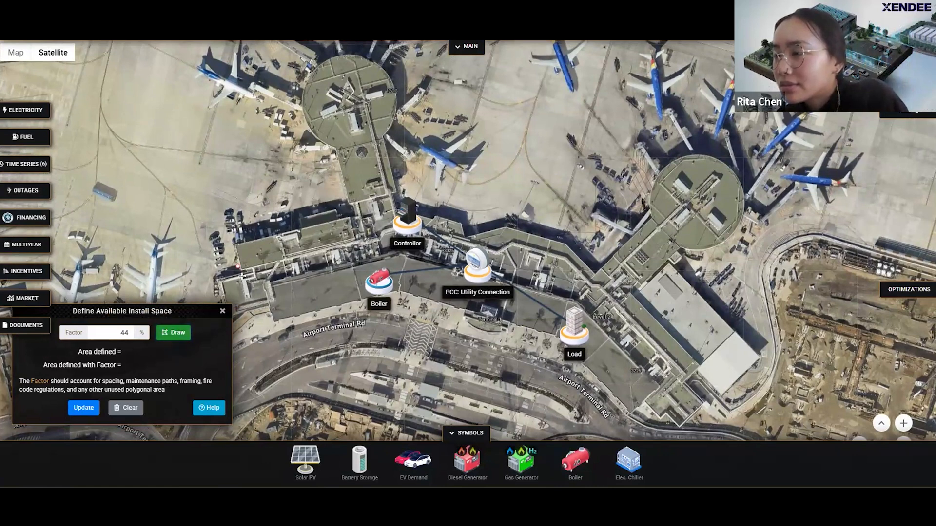
click(252, 328)
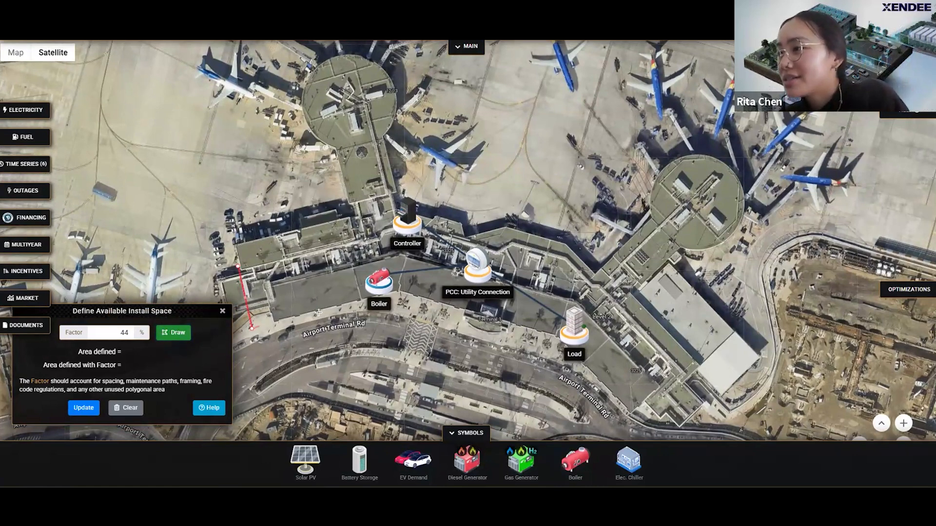
click(402, 291)
click(551, 333)
click(660, 431)
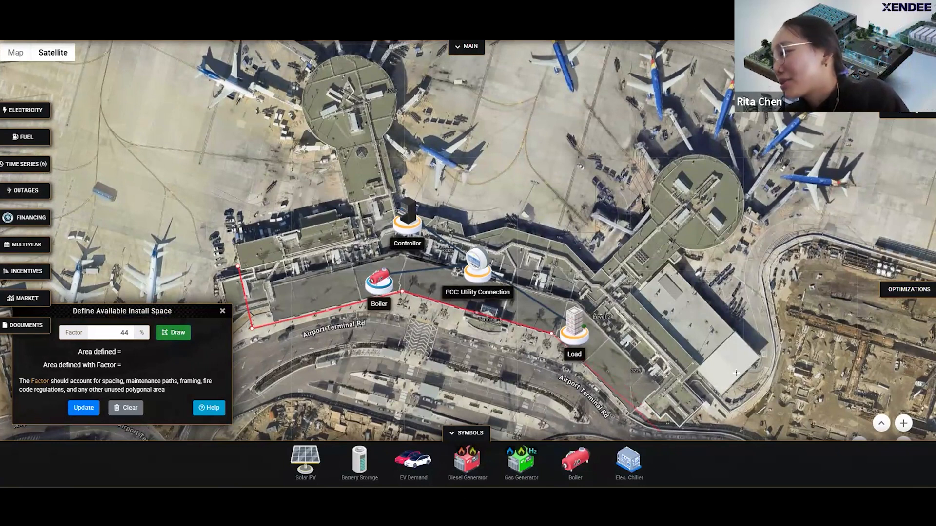
click(759, 358)
click(667, 263)
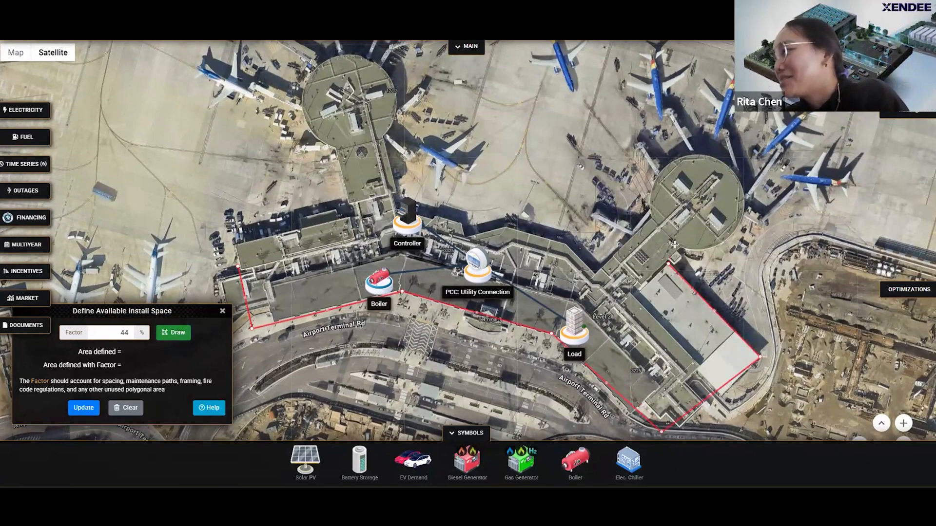
click(741, 178)
click(675, 155)
click(594, 272)
click(566, 244)
click(486, 228)
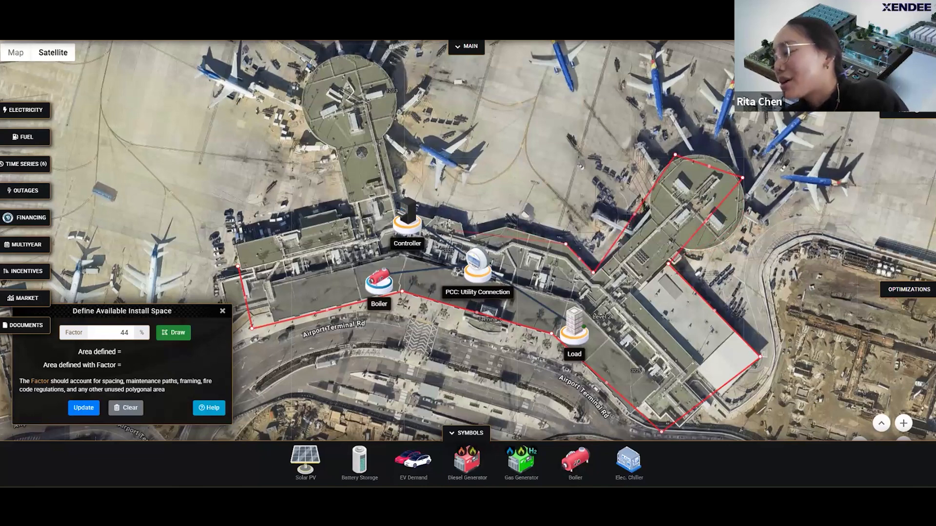
click(404, 211)
click(393, 73)
click(325, 56)
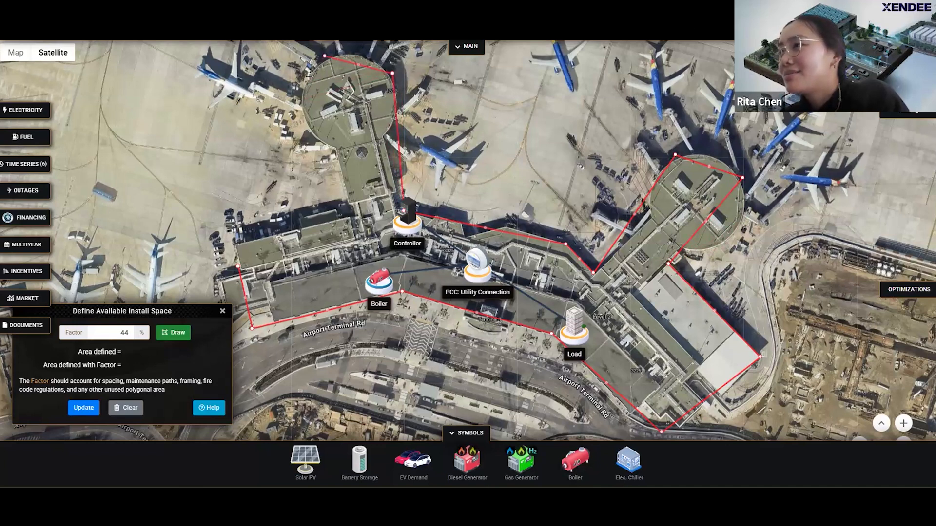
click(303, 118)
click(333, 147)
click(347, 216)
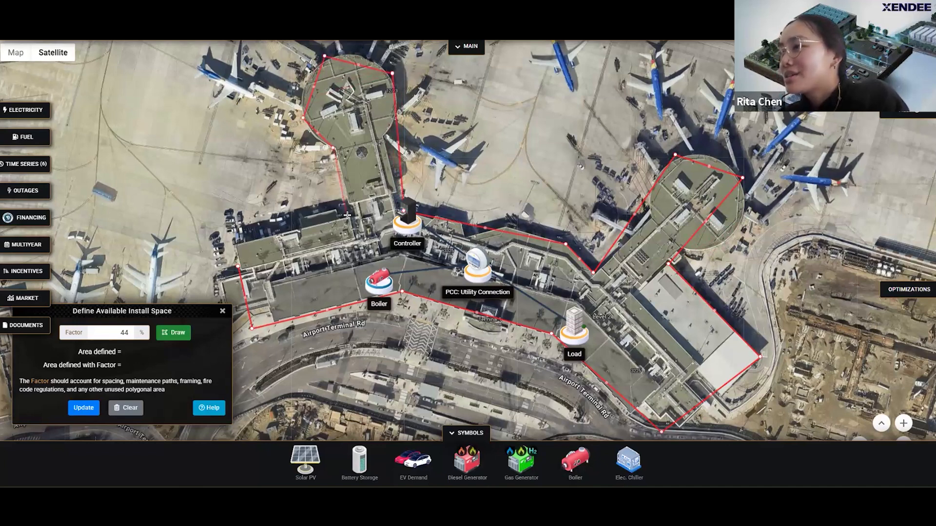
click(238, 243)
click(231, 246)
click(237, 269)
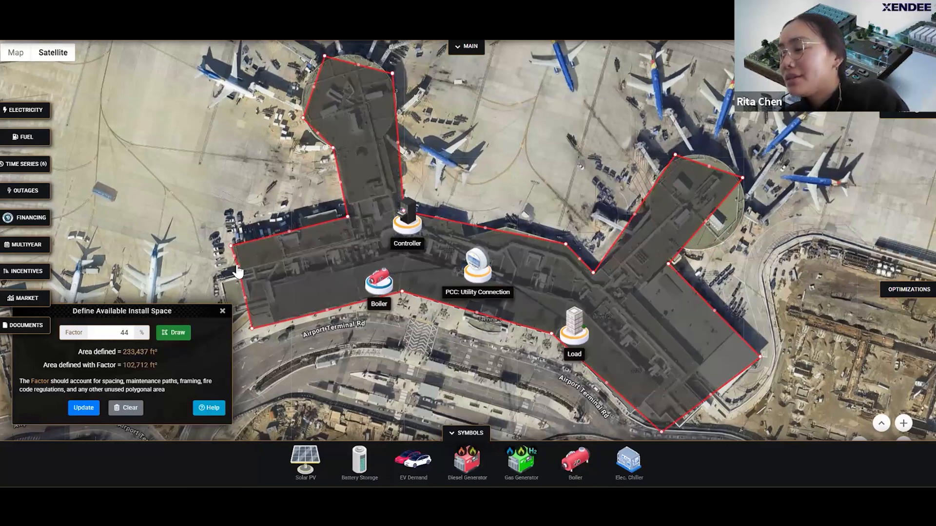
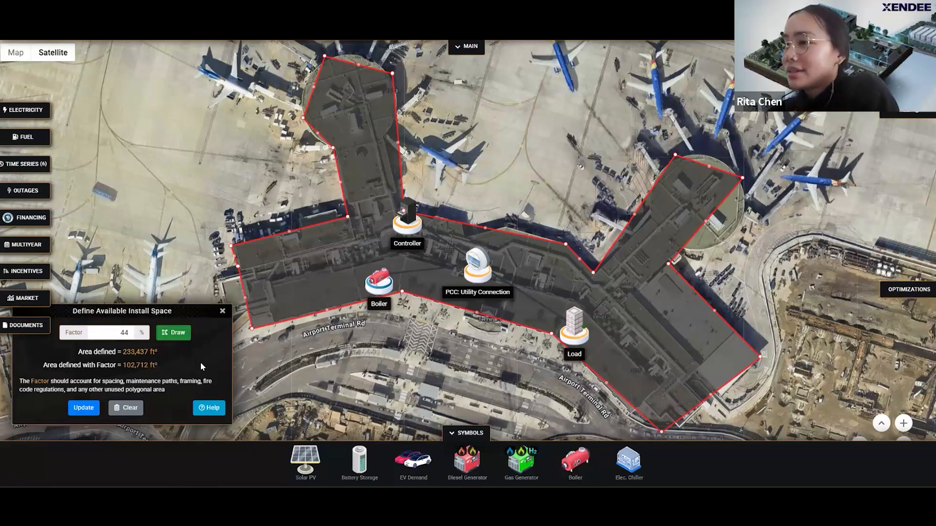
click(86, 408)
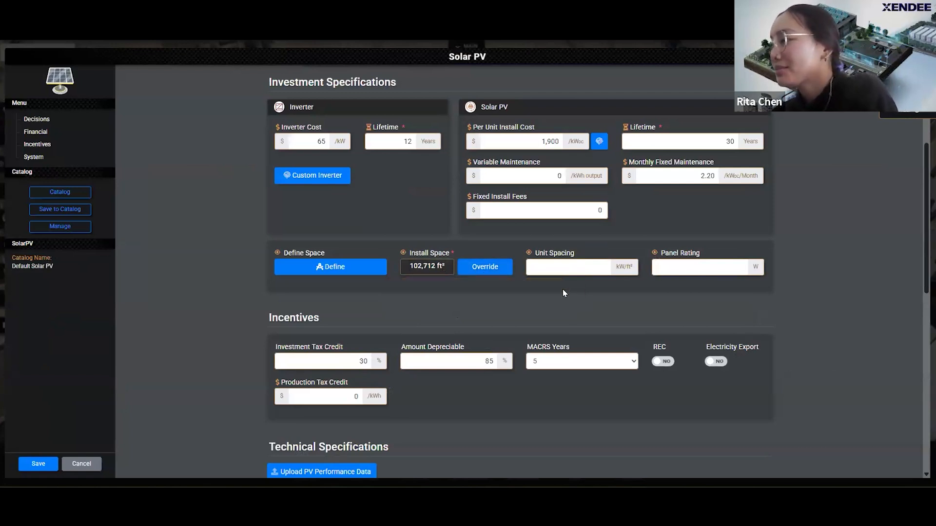
Examine the Solar PV's incentives, array type, panel and inverter efficiency, tilt angle, pointing direction and monthly performance chart
scroll(577, 286, down, 1)
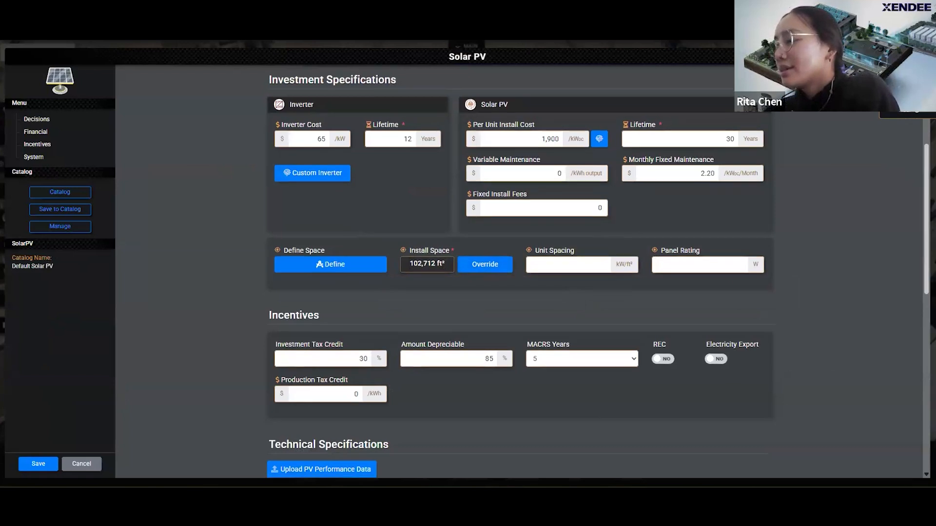
scroll(727, 178, down, 2)
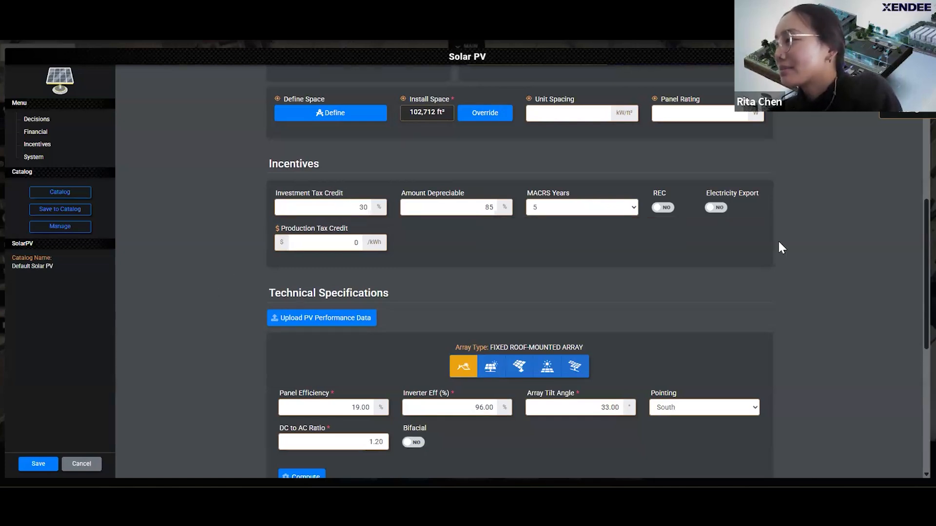
scroll(780, 248, down, 3)
scroll(780, 247, down, 5)
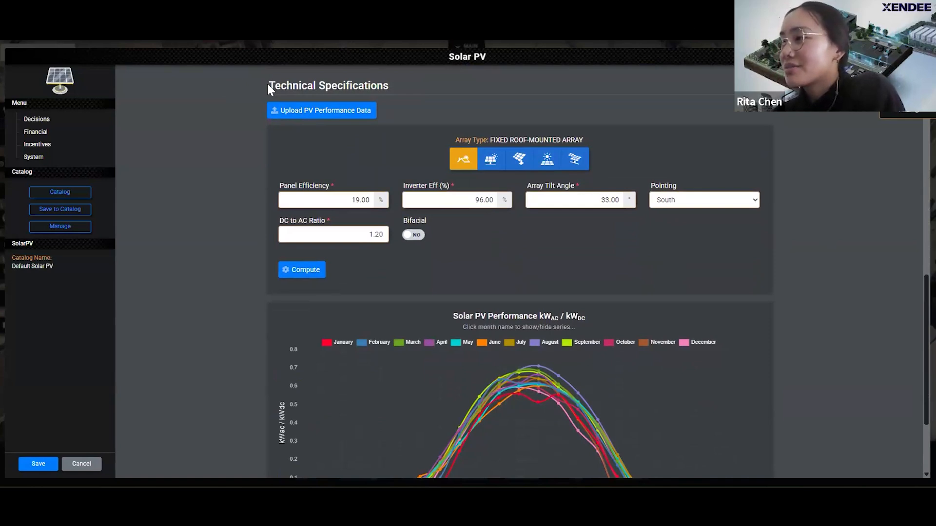
Inspect the PV performance data upload options, trying the PV Power Output data format, and close them without uploading a file
click(284, 115)
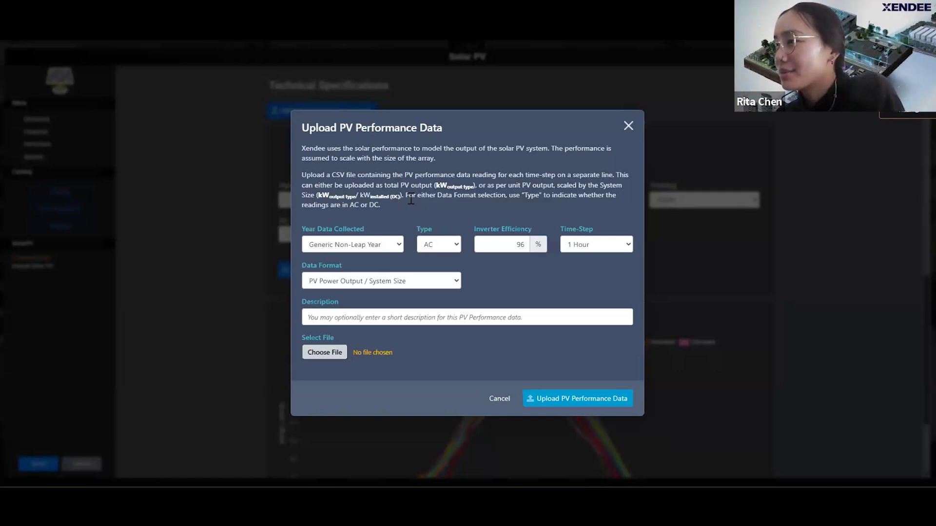
click(331, 286)
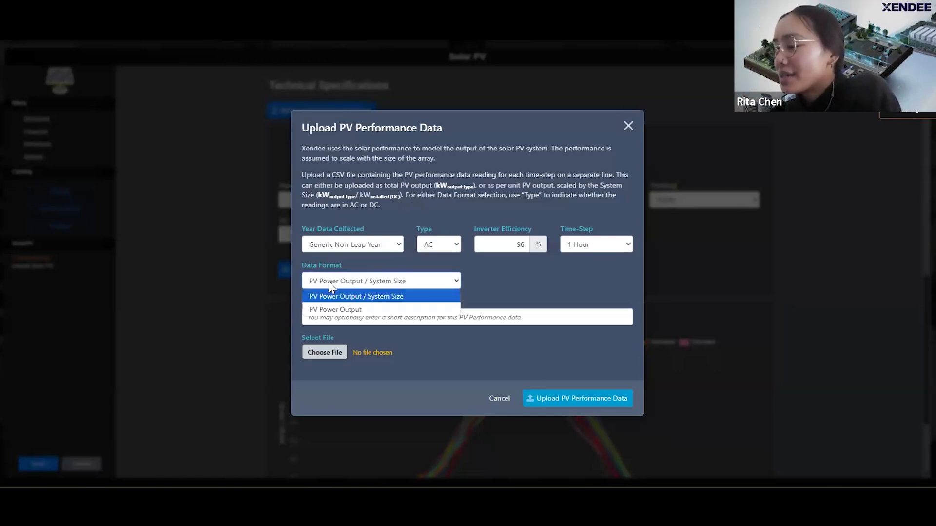
click(371, 308)
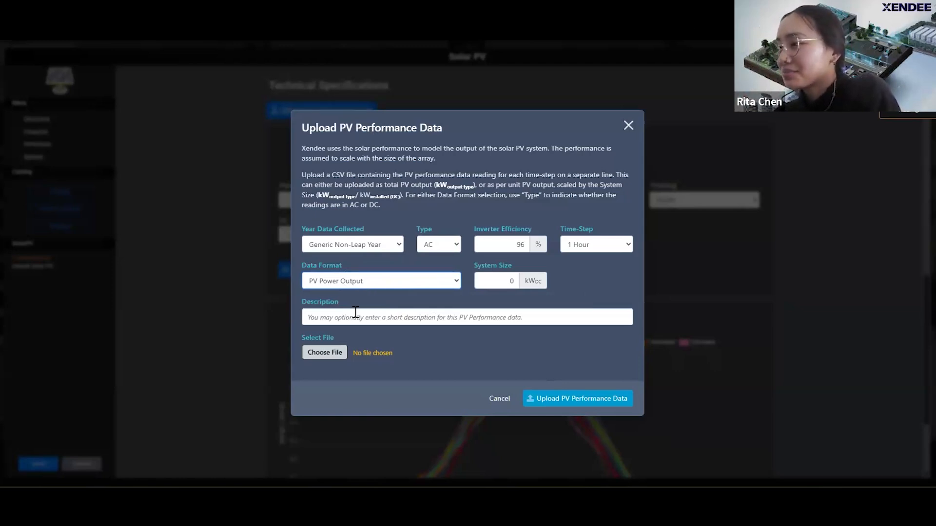
click(628, 127)
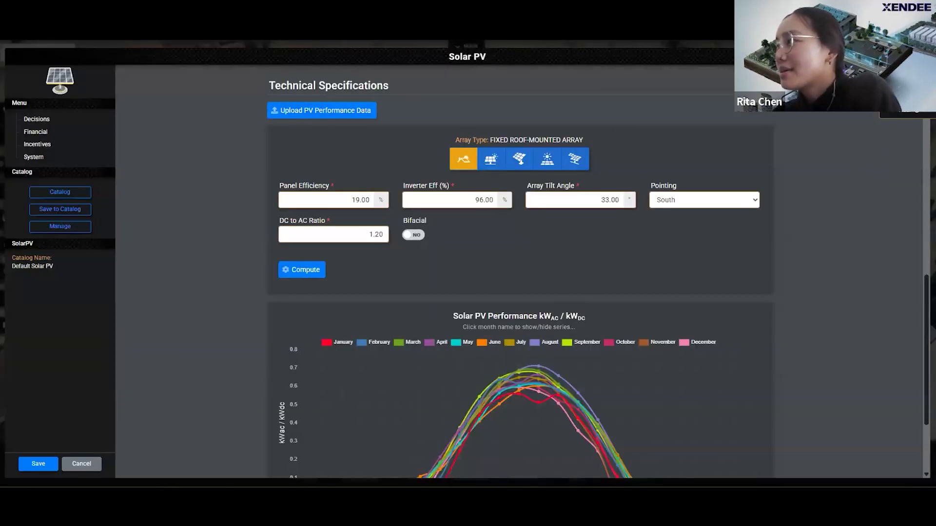
Examine the Solar PV's monthly performance chart, its PVWatts data source and the array's technical specifications
scroll(520, 277, down, 2)
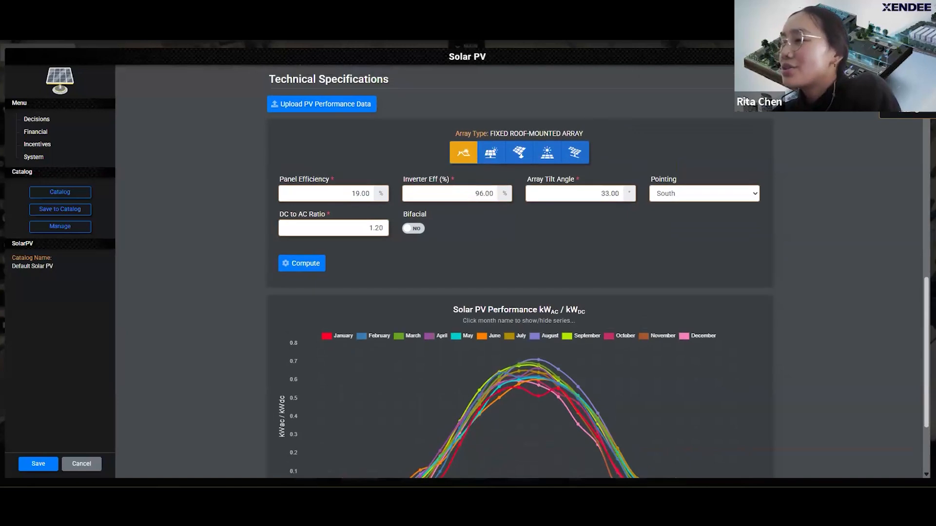
scroll(324, 105, down, 1)
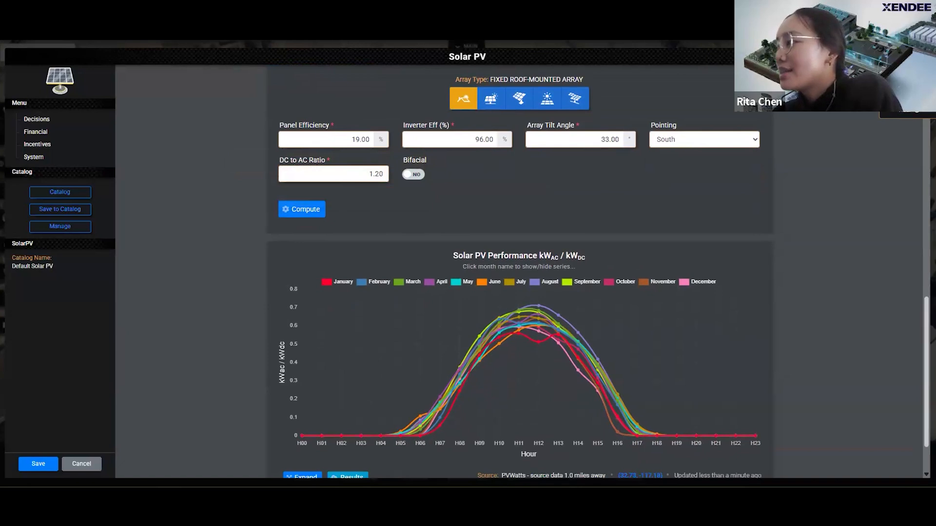
scroll(308, 154, down, 1)
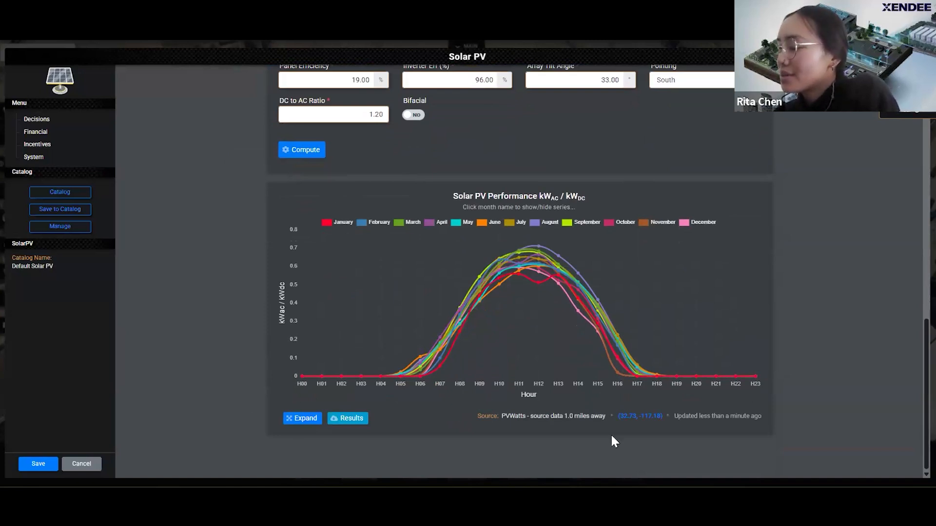
drag(501, 417, 525, 418)
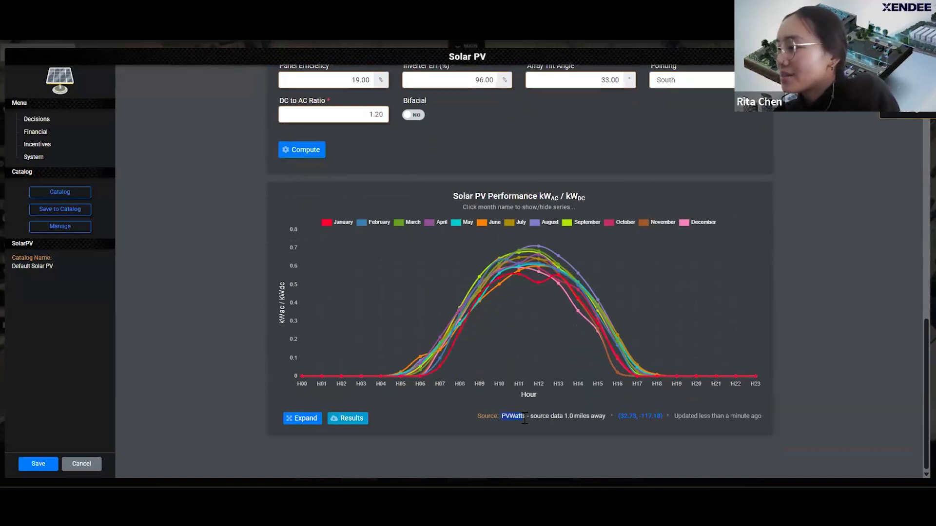
click(508, 428)
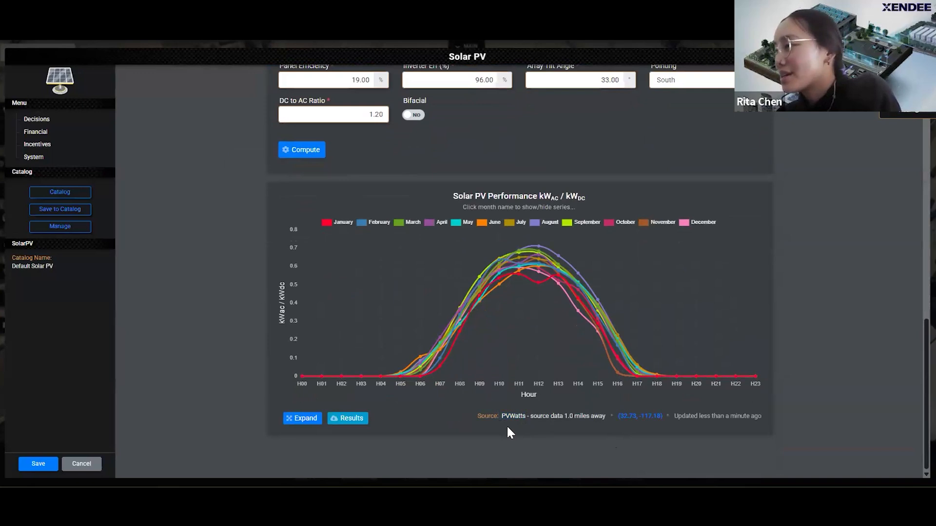
scroll(519, 269, up, 1)
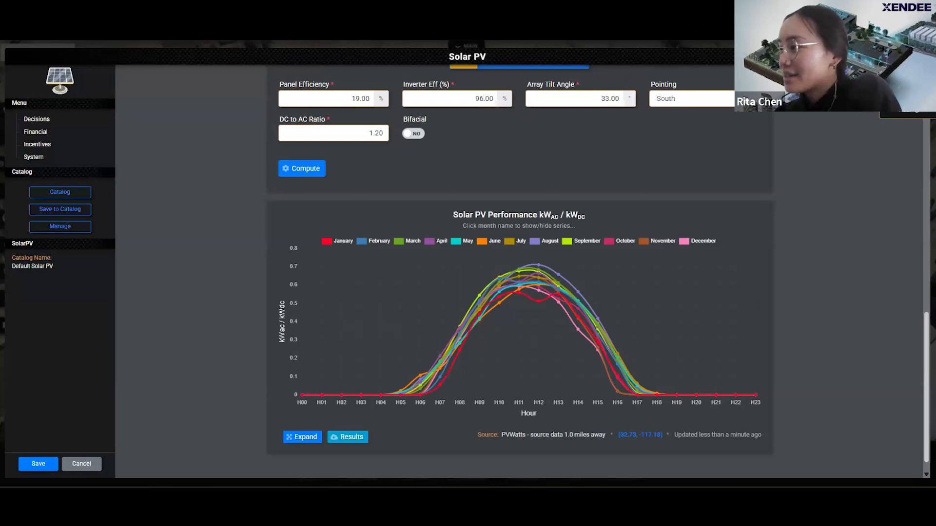
scroll(519, 258, down, 1)
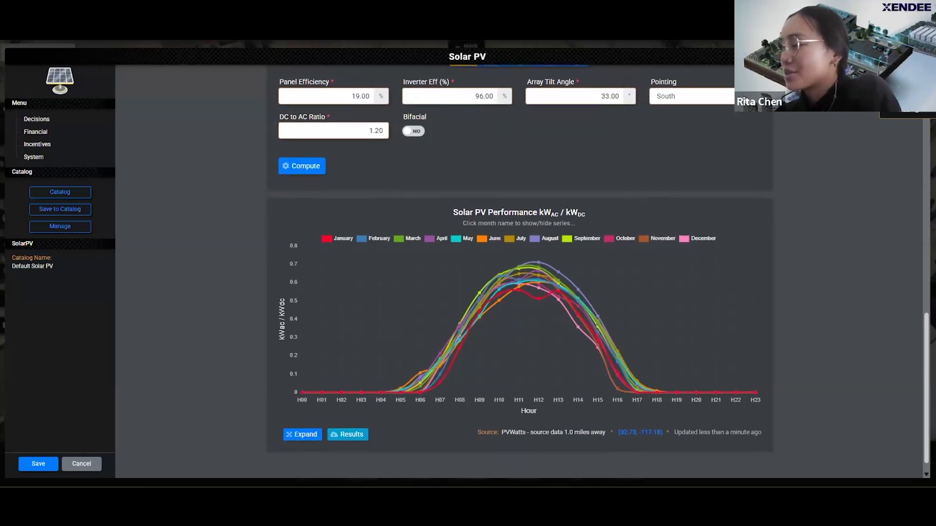
scroll(519, 259, down, 1)
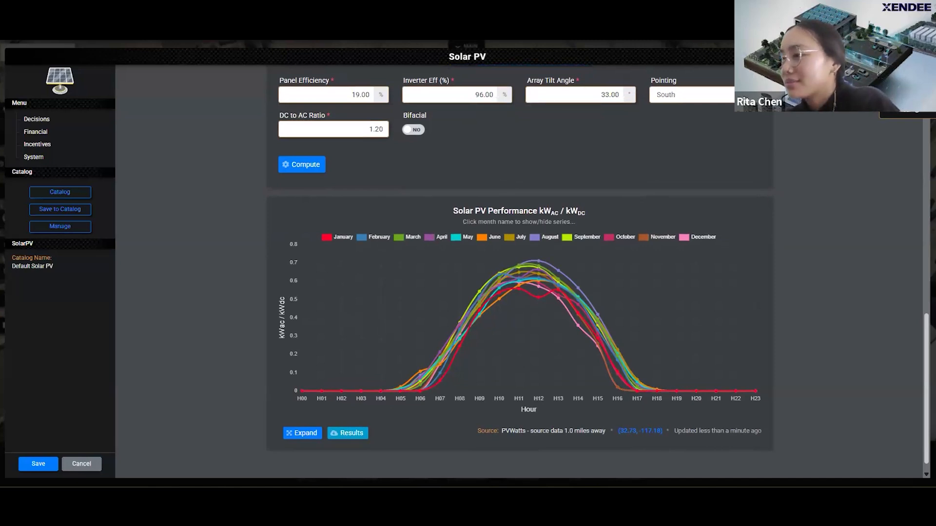
scroll(519, 259, up, 3)
scroll(520, 271, down, 2)
scroll(519, 271, up, 3)
scroll(520, 271, down, 2)
scroll(471, 153, up, 1)
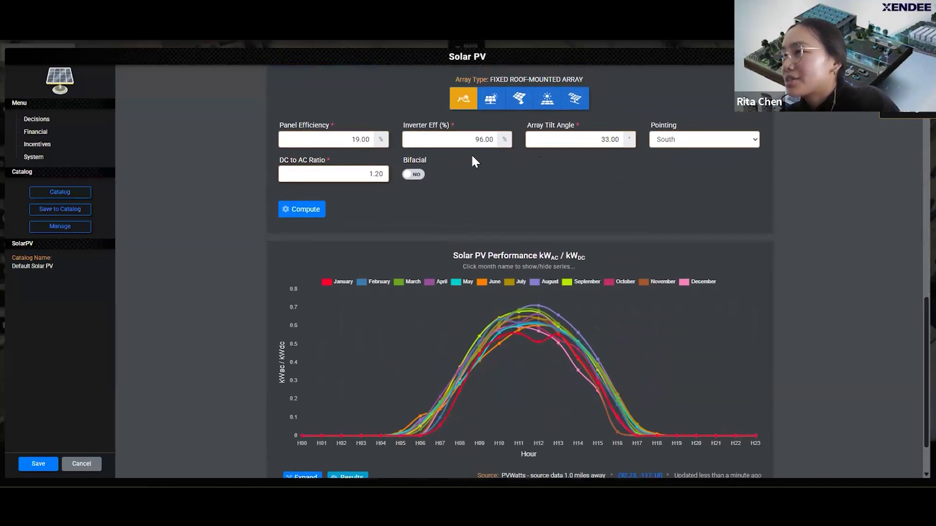
Check the panel efficiency description and compute the Solar PV's performance from its technical specifications
mouse_move(303, 134)
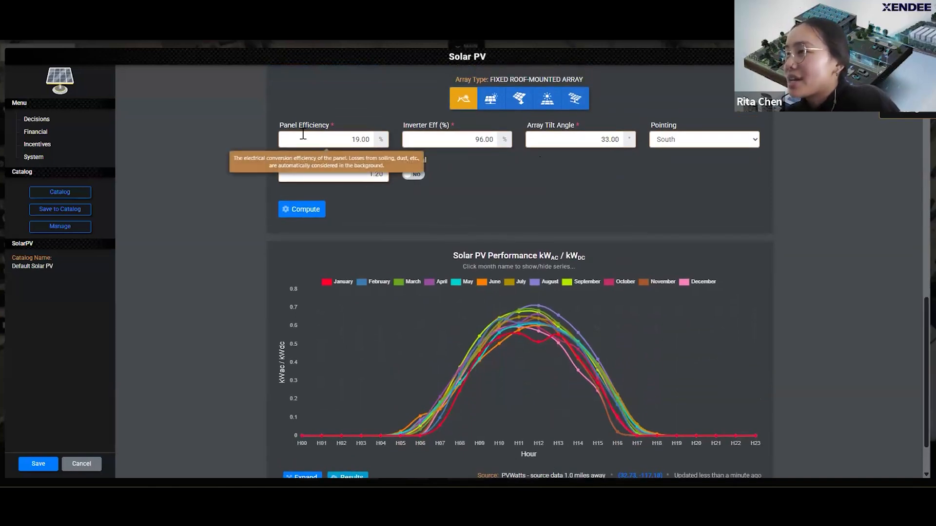
scroll(202, 185, down, 1)
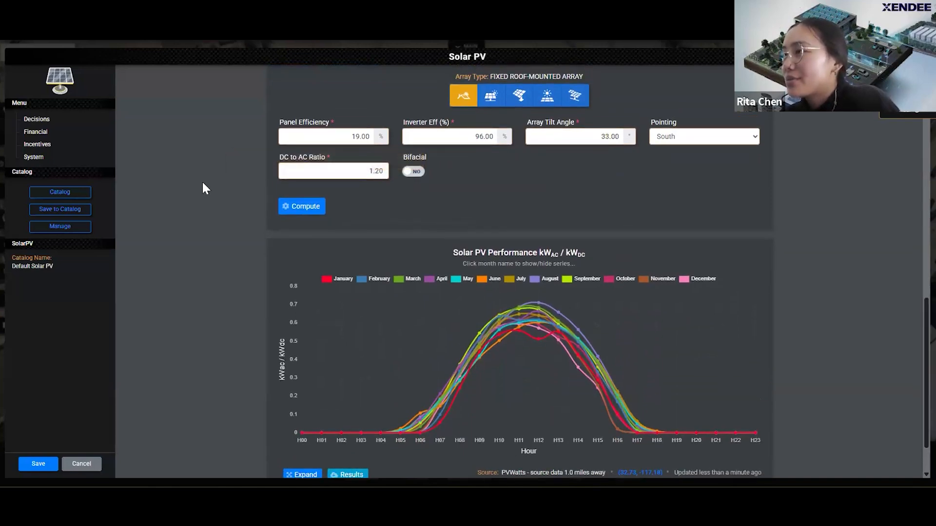
click(290, 159)
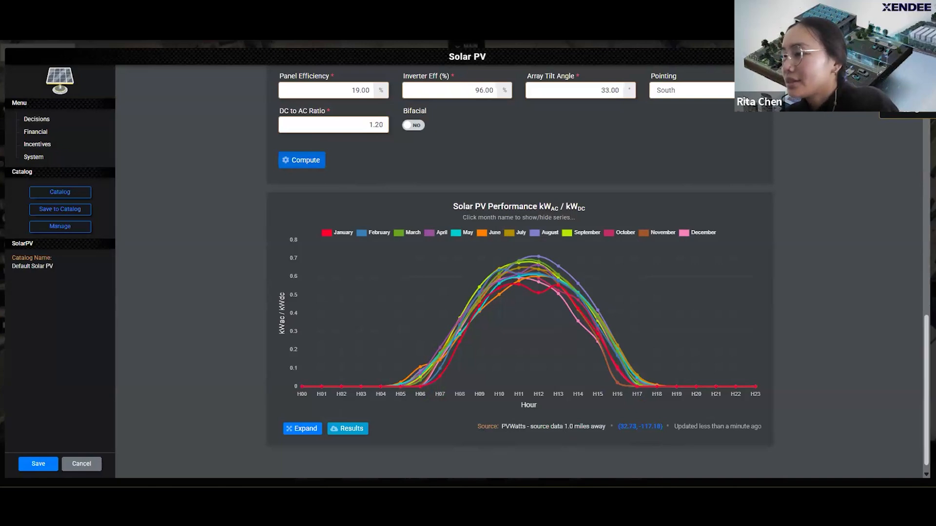
scroll(519, 263, up, 1)
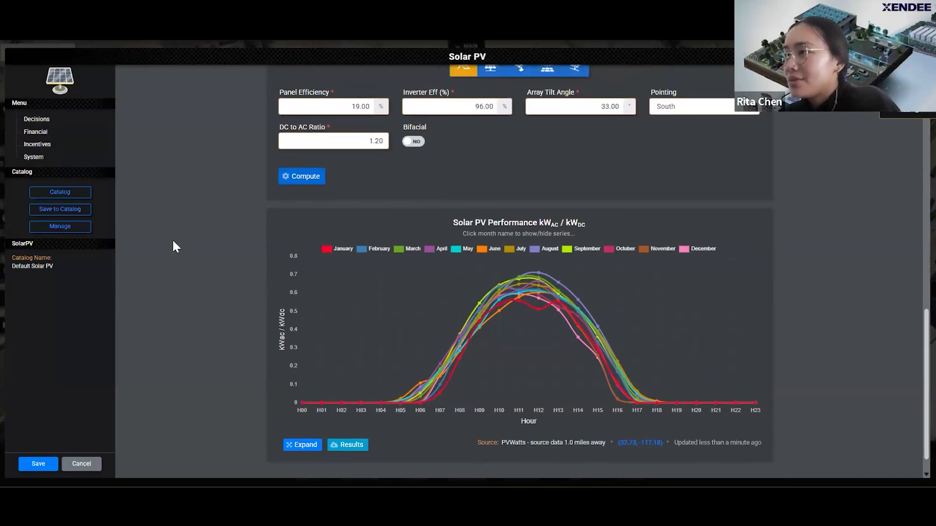
Save the Solar PV to the design and position it on the map just below the PCC: Utility Connection
click(46, 464)
drag(629, 248, 602, 195)
drag(322, 203, 419, 347)
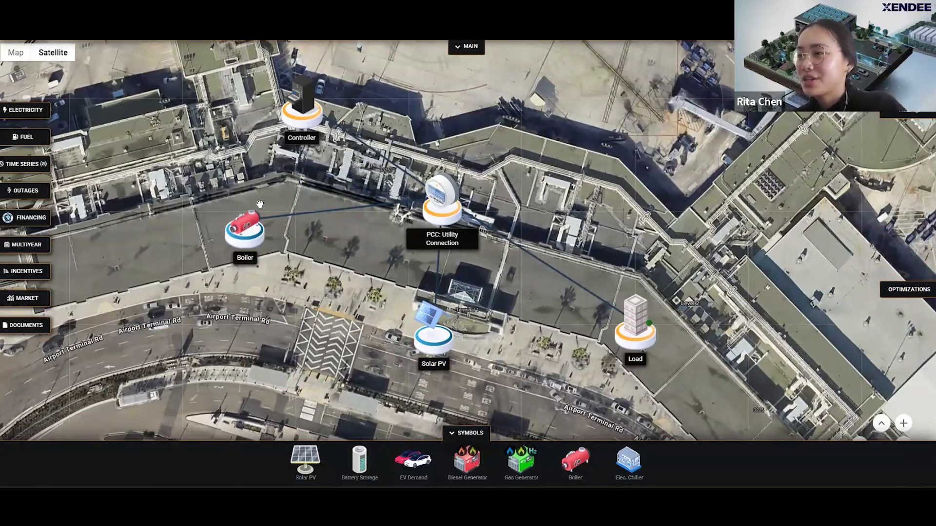
Review the technology decisions of the Boiler and the Solar PV, closing both without changes
click(235, 234)
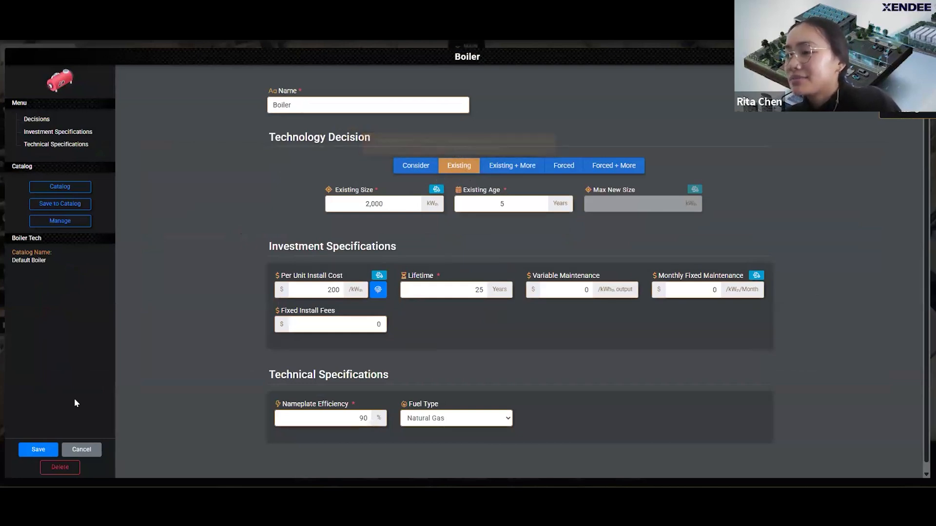
click(82, 449)
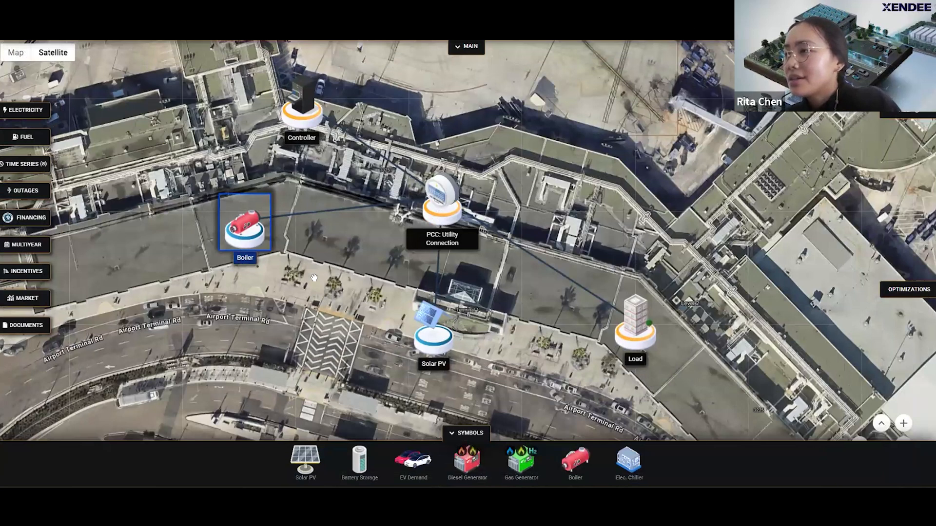
click(314, 277)
double_click(436, 342)
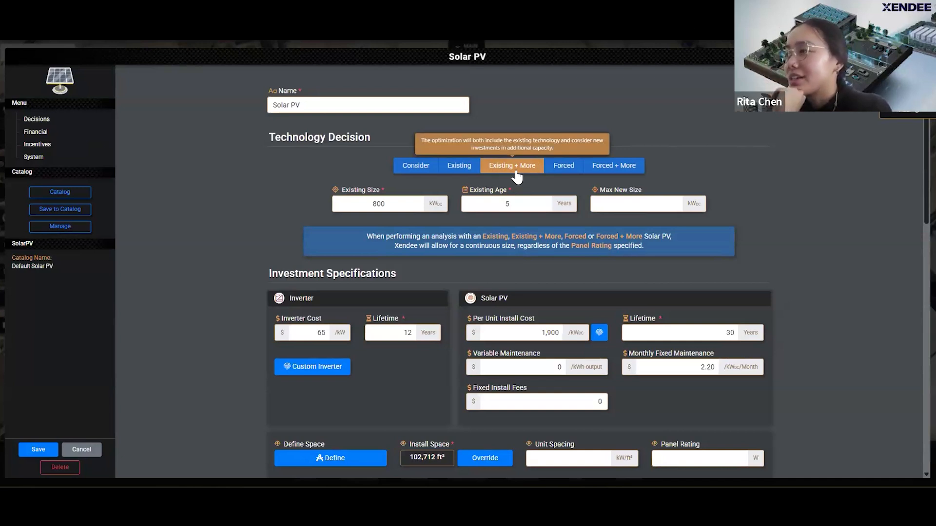
click(84, 446)
Start adding a Battery Storage technology to the design, with the Consider decision and a blank maximum new size
drag(566, 220, 527, 247)
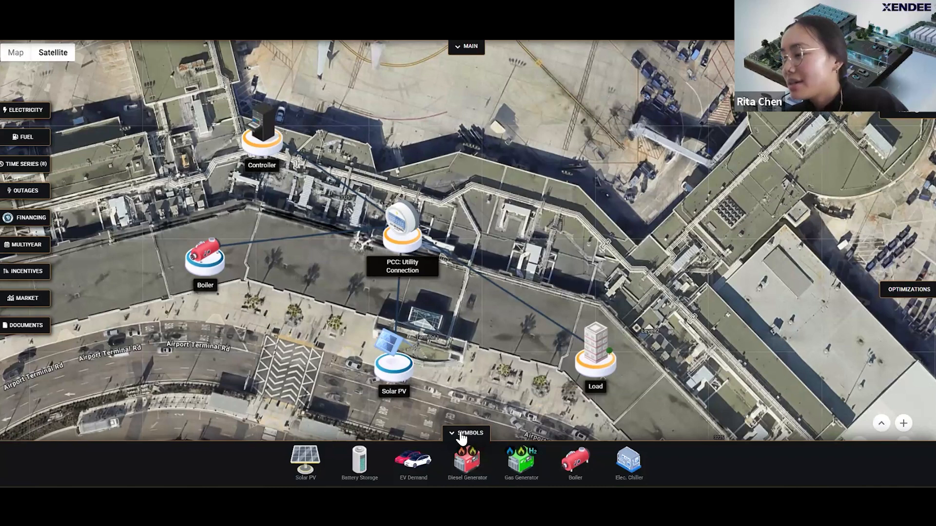
click(361, 467)
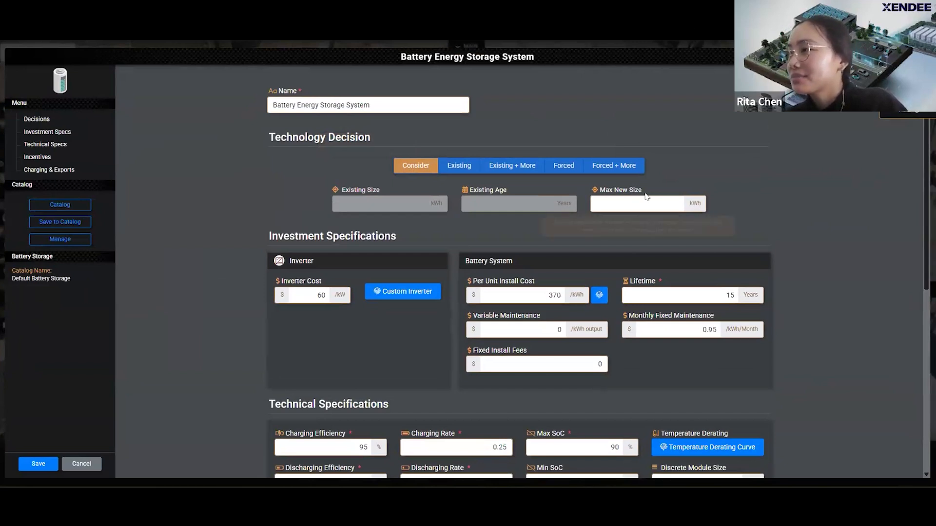
click(640, 204)
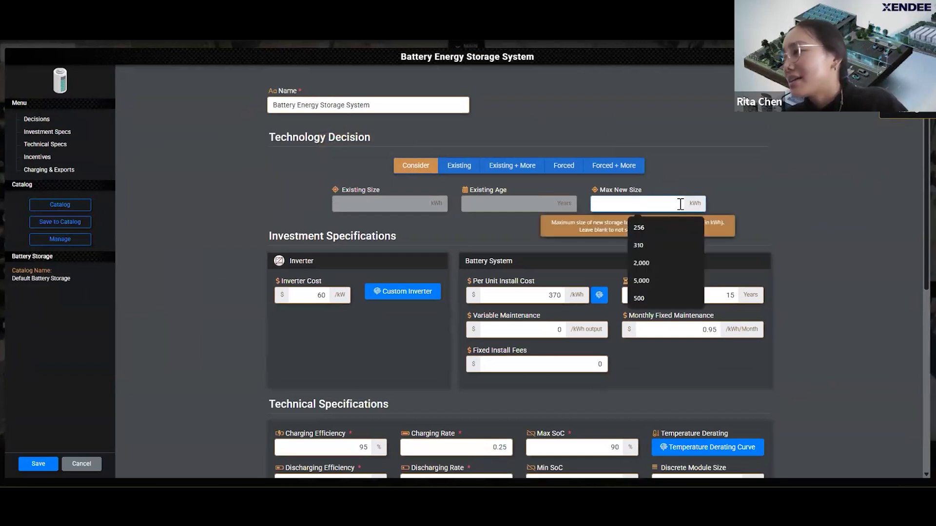
click(754, 207)
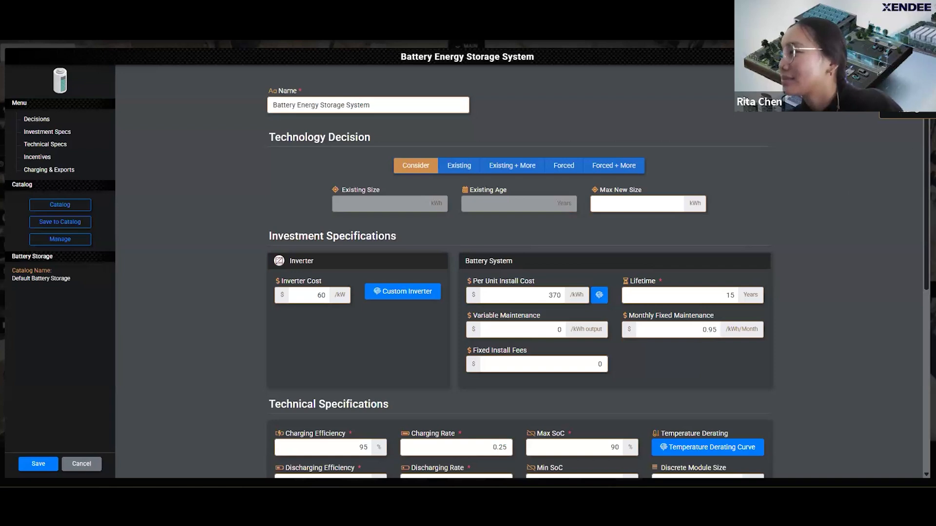
Examine the battery's investment costs, technical specifications, incentives, and charging and exports tariff
scroll(852, 195, down, 2)
scroll(884, 215, down, 1)
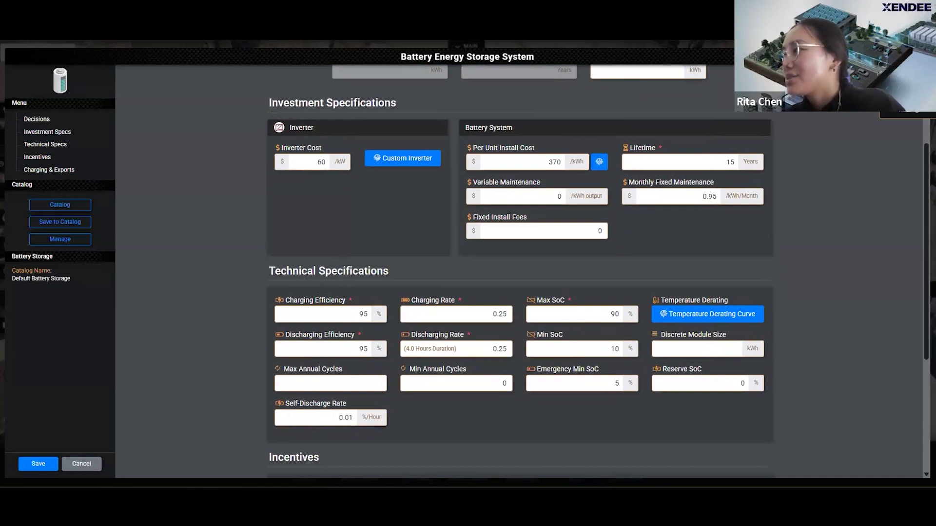
scroll(519, 273, down, 2)
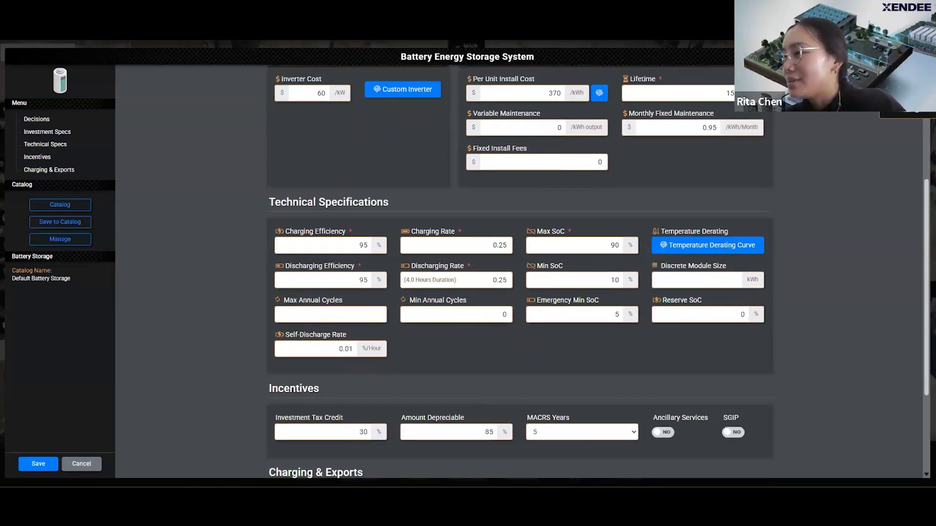
scroll(519, 273, up, 1)
scroll(520, 273, down, 5)
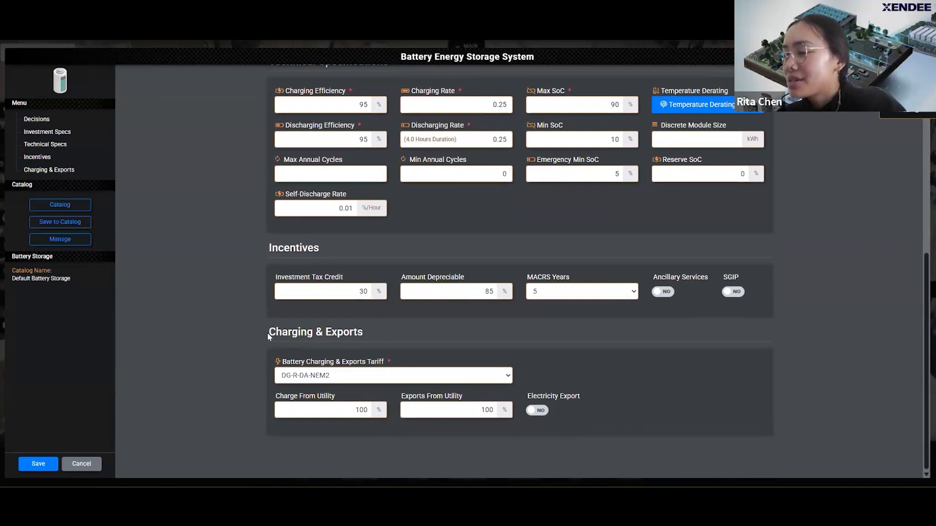
mouse_move(290, 377)
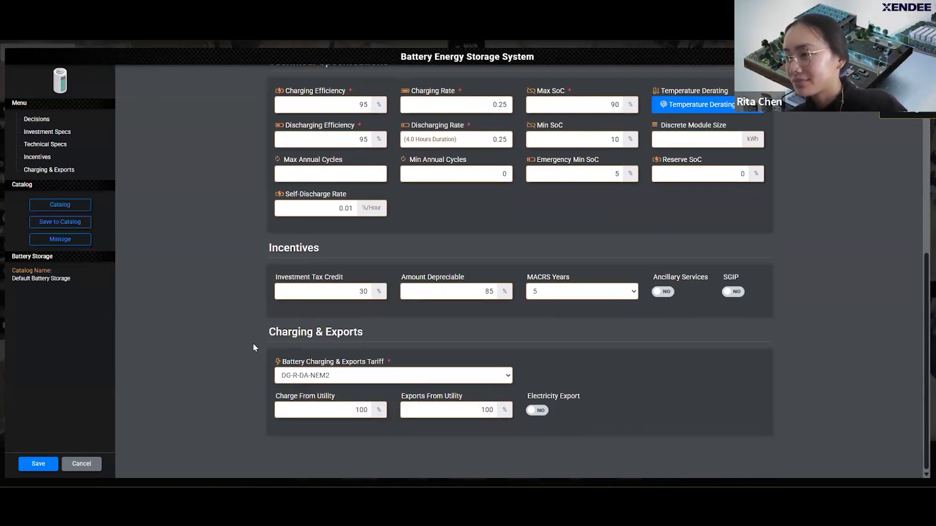
click(284, 376)
click(251, 375)
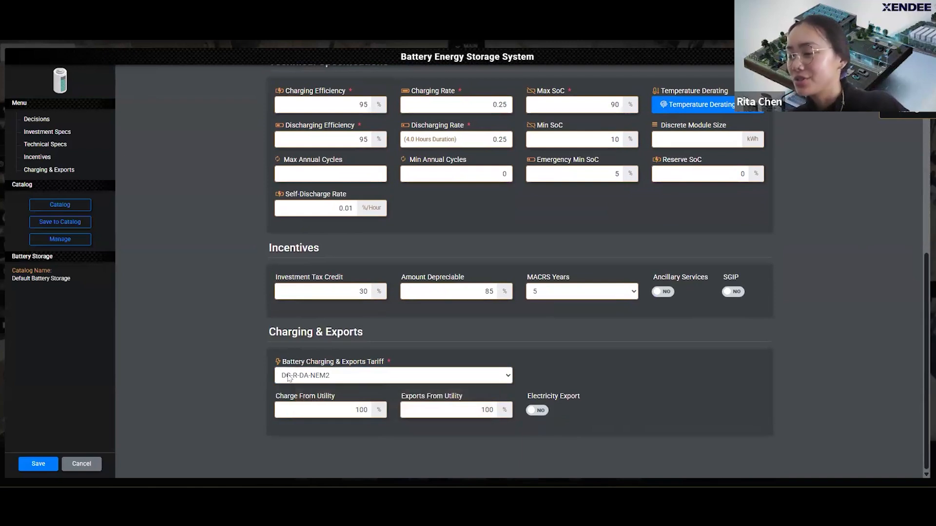
mouse_move(288, 378)
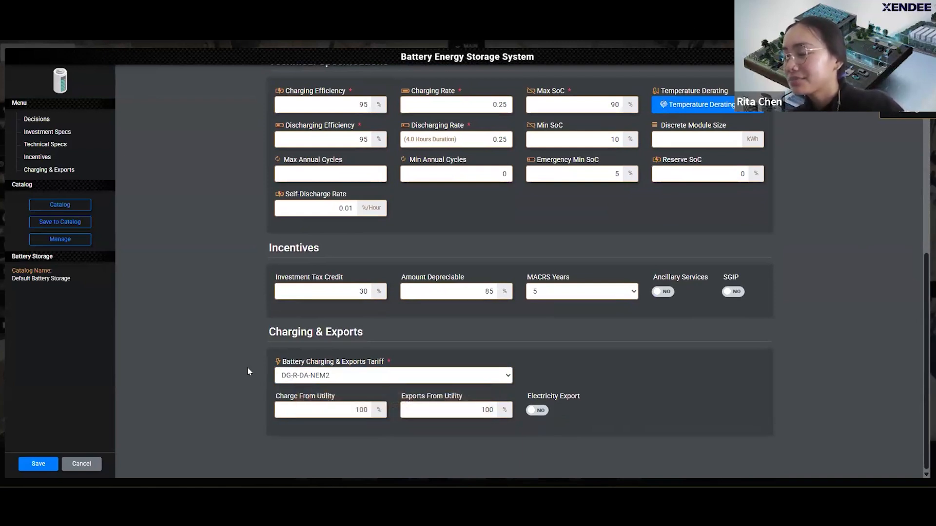
scroll(238, 352, up, 7)
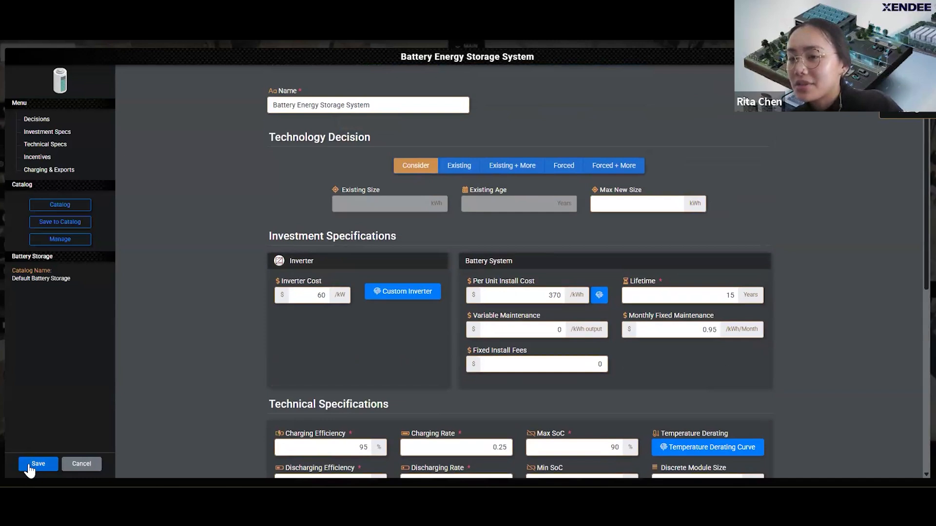
Save the Battery Energy Storage System and position it on the map above the PCC: Utility Connection, beyond the terminal
click(36, 464)
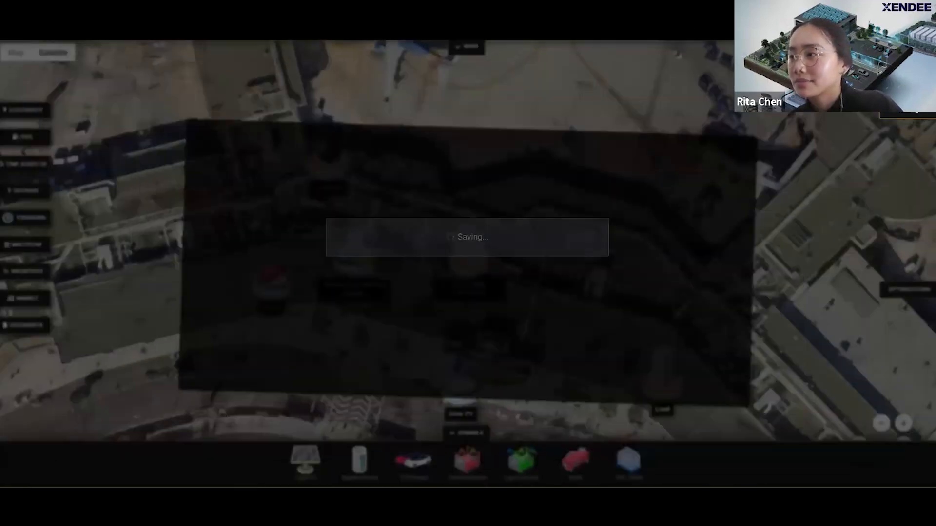
drag(353, 251, 507, 128)
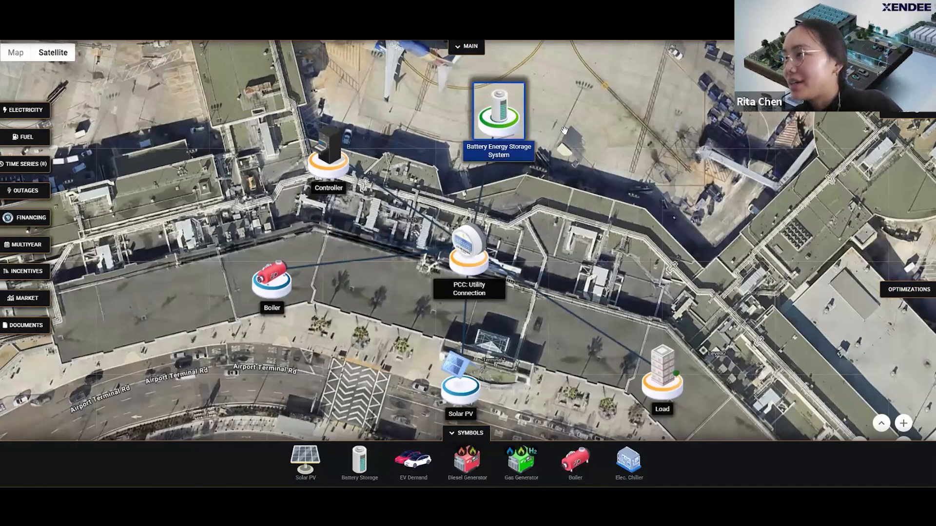
drag(576, 215, 539, 187)
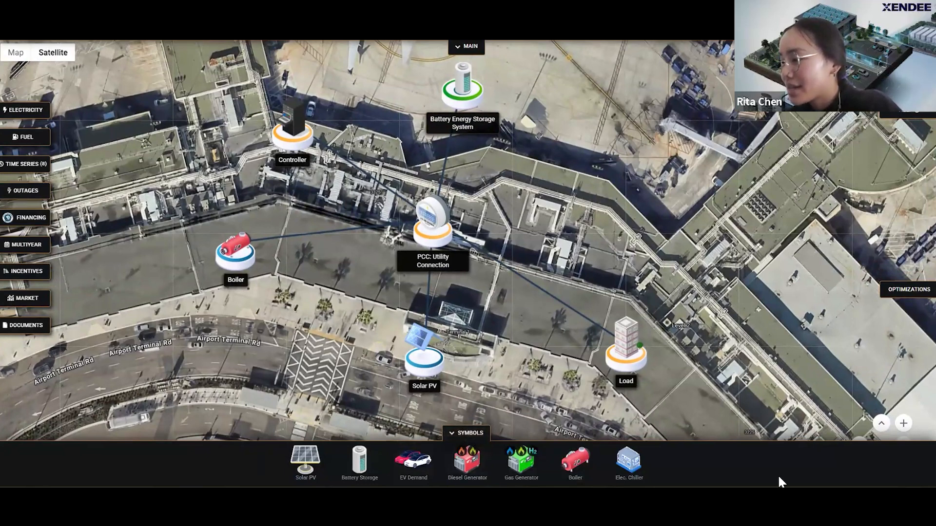
Start adding a Gas Generator to the design and review its technology decision, investment specifications and technical specifications
click(521, 464)
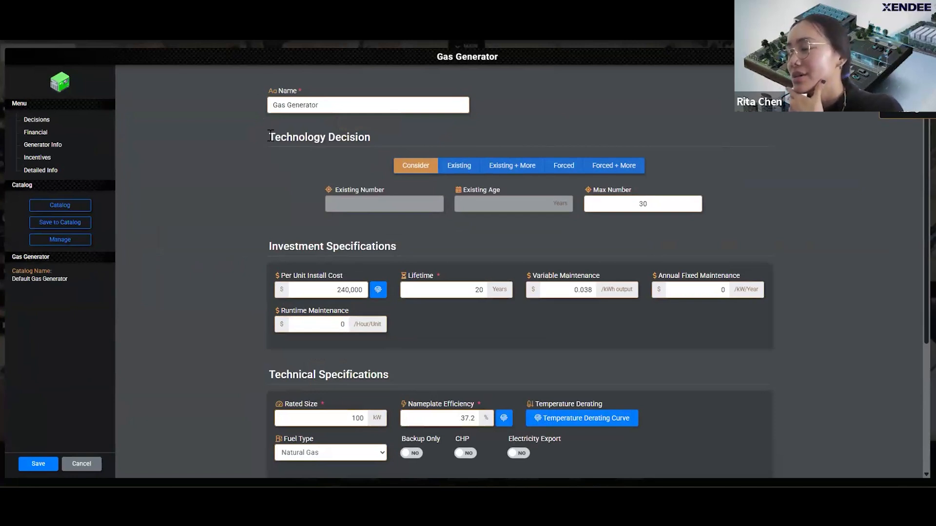
mouse_move(404, 175)
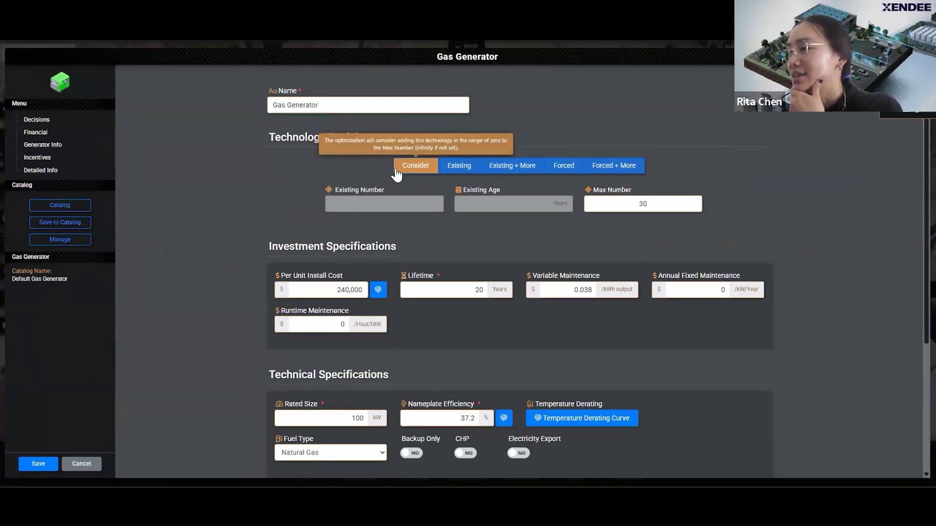
mouse_move(653, 203)
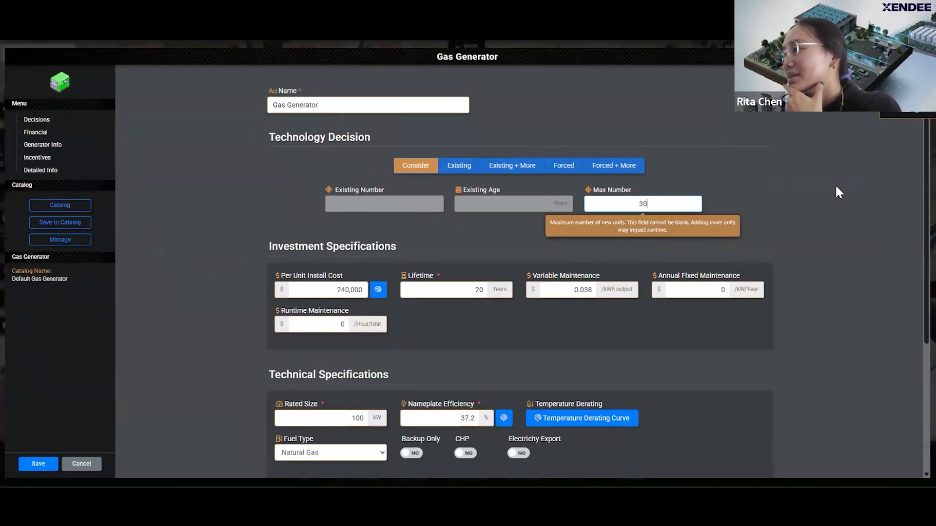
scroll(660, 221, down, 3)
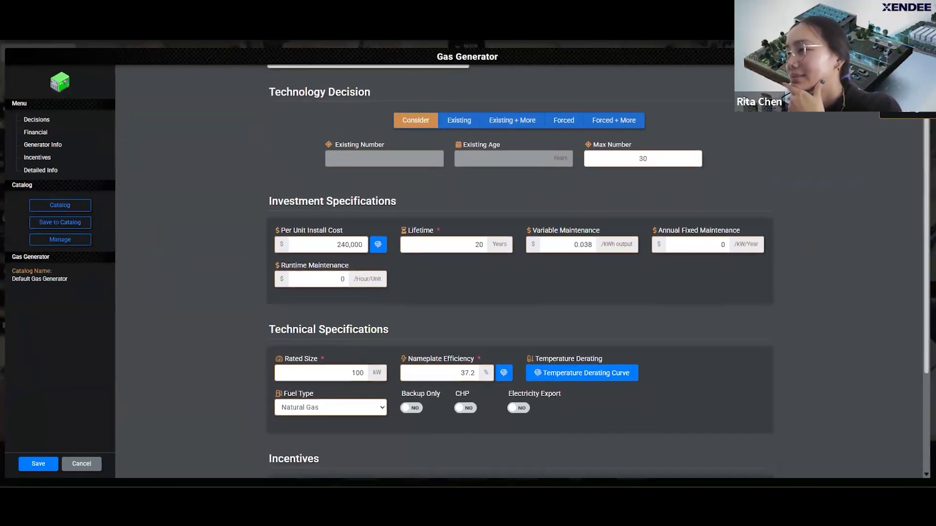
scroll(210, 204, down, 1)
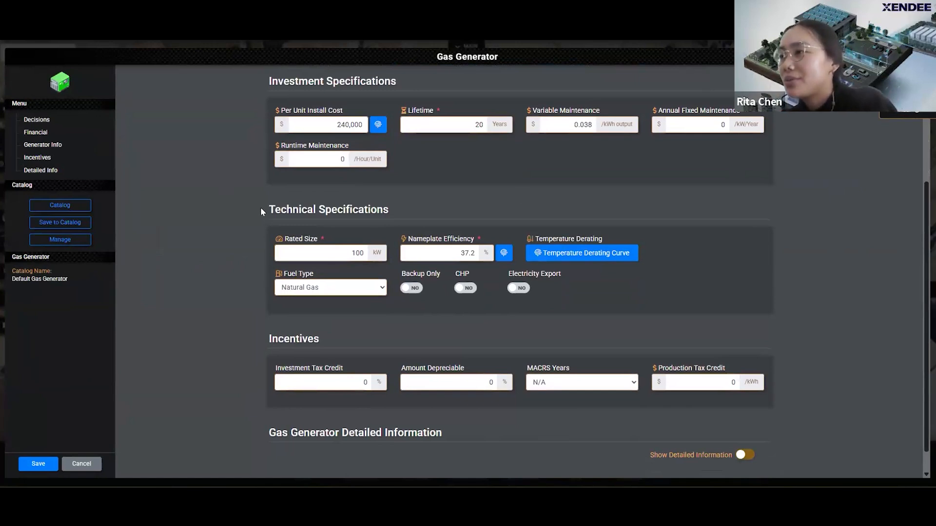
drag(261, 206, 408, 212)
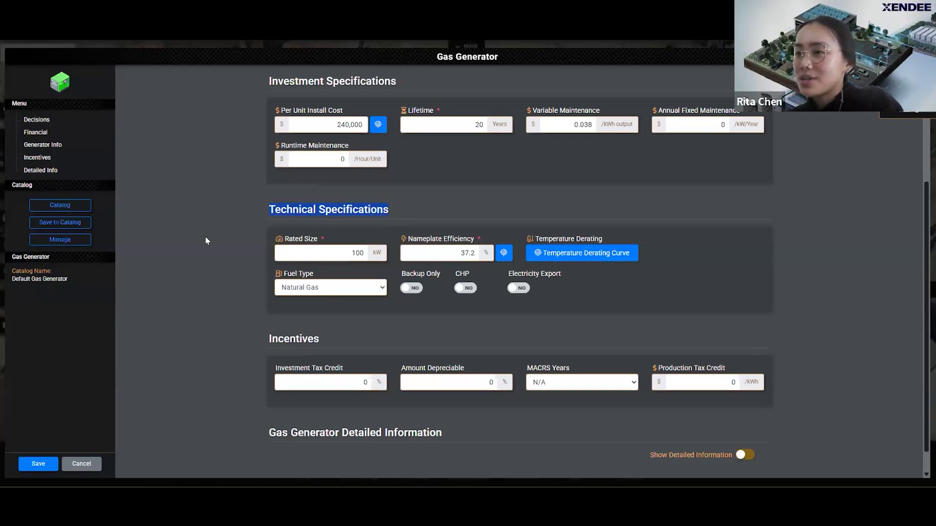
Enable combined heat and power (CHP) for the gas generator and check its heat to power ratio and incentives
click(466, 289)
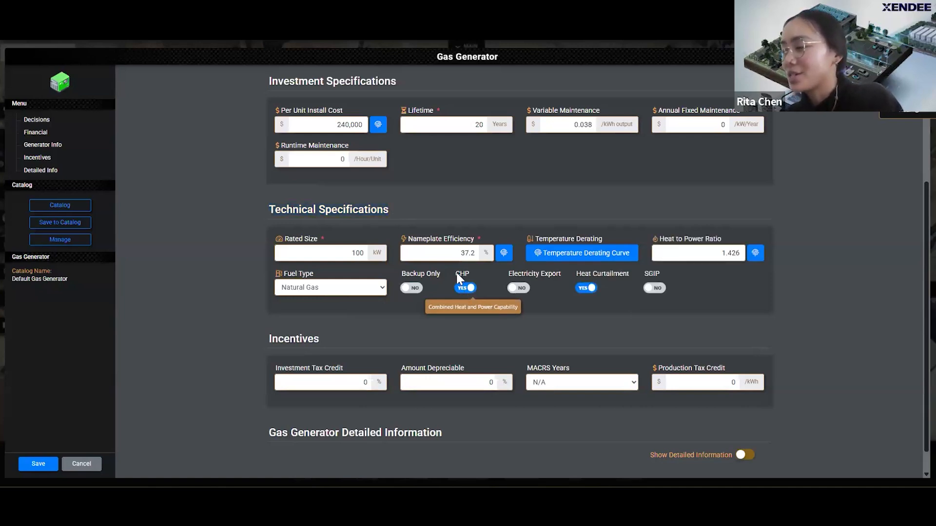
click(465, 292)
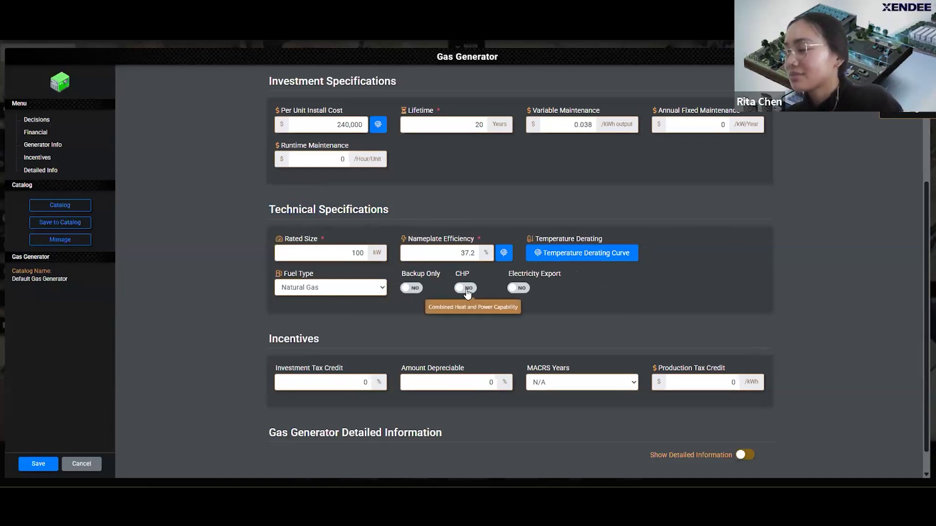
click(467, 292)
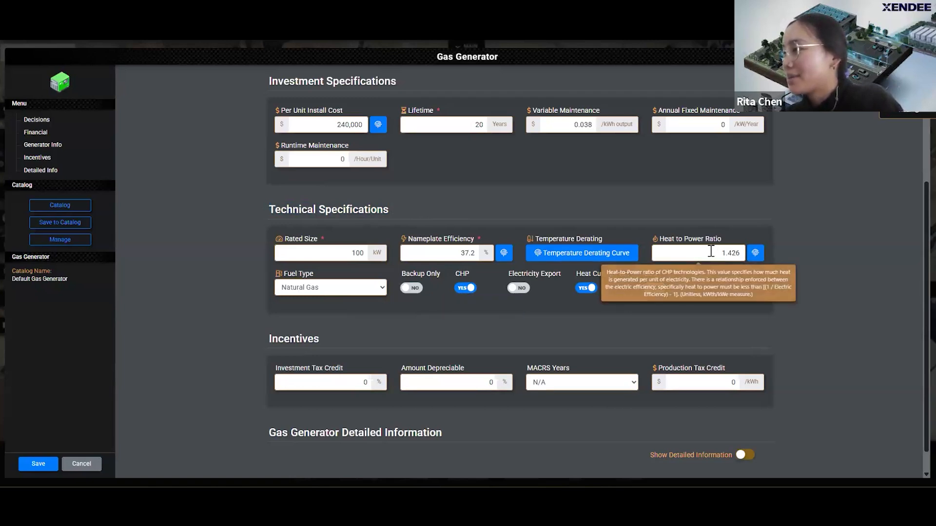
drag(673, 244, 744, 240)
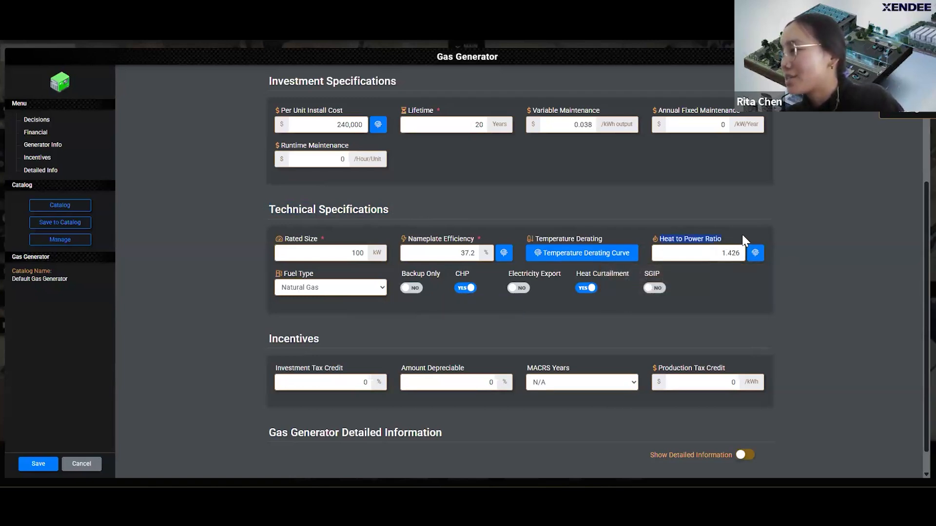
click(754, 234)
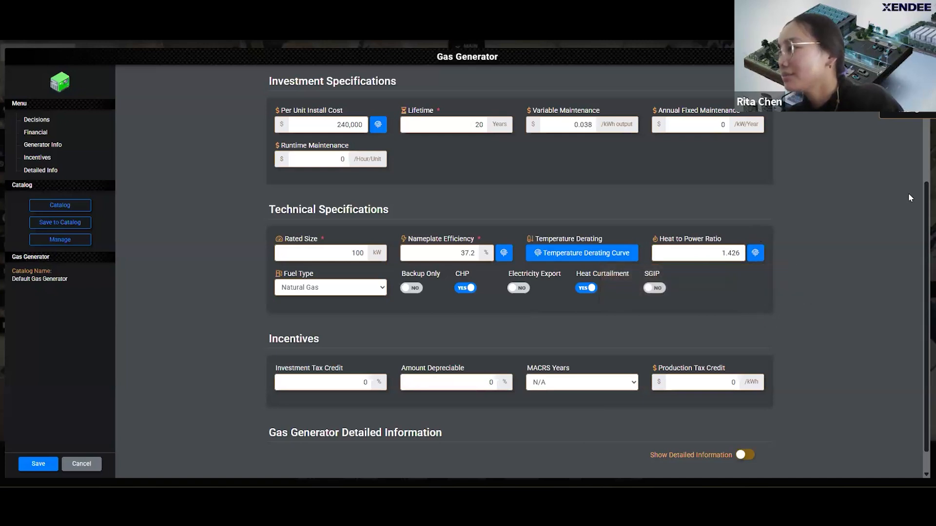
drag(912, 198, 926, 216)
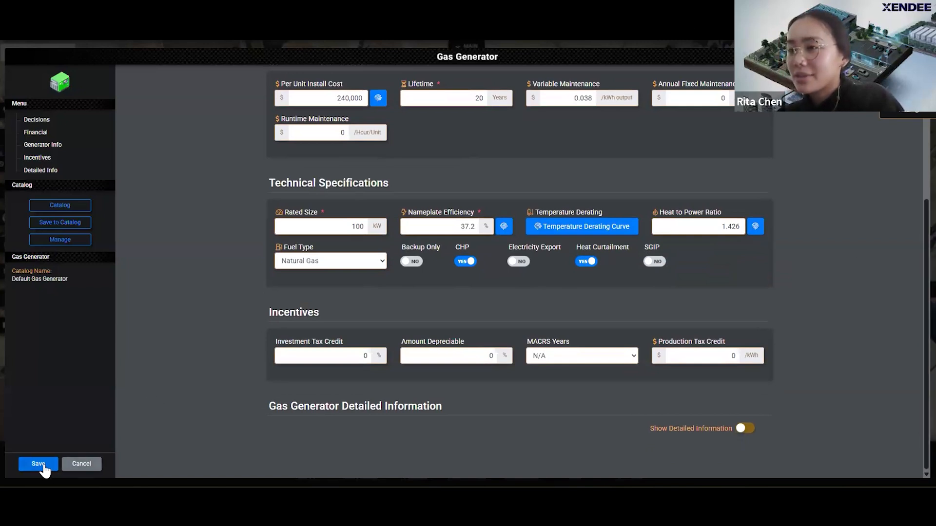
Save the Gas Generator and position it on the map east of the PCC: Utility Connection, above the Load
click(39, 464)
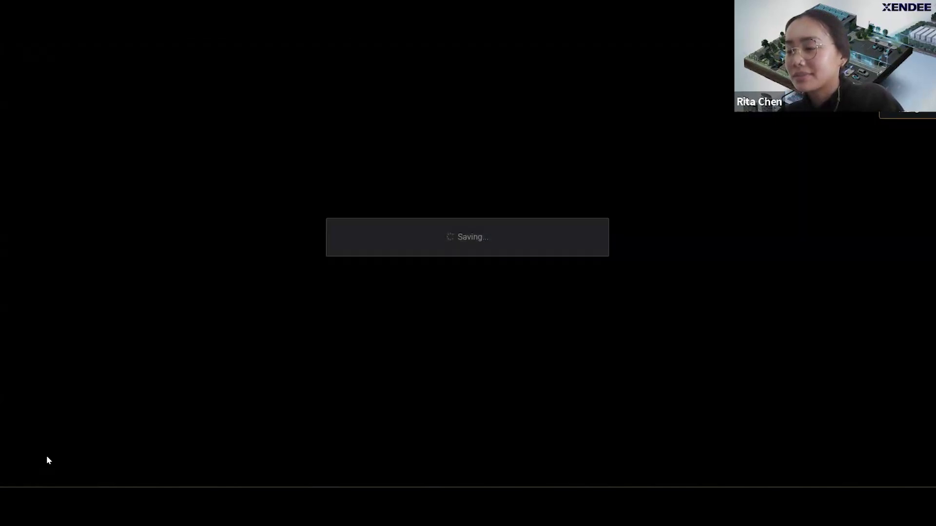
drag(583, 259, 617, 244)
drag(713, 308, 684, 268)
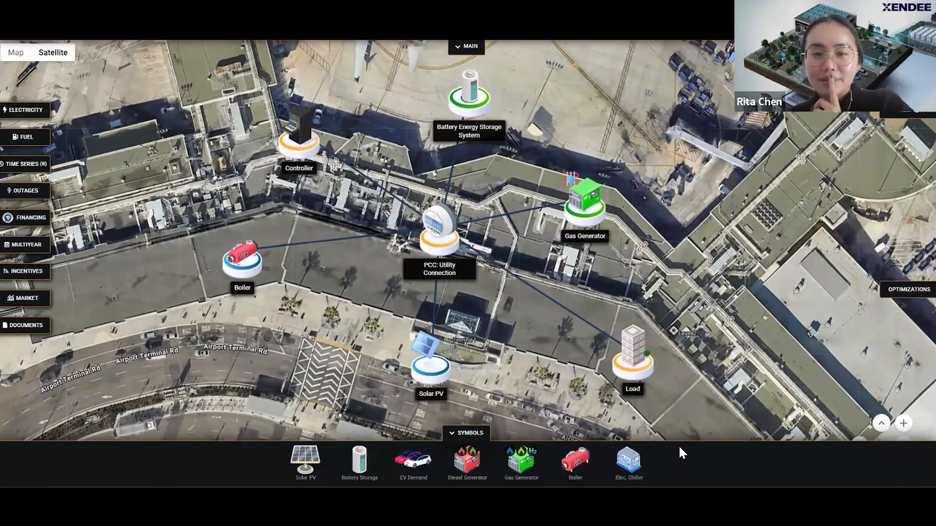
Start setting up a Technical and Economic Optimization of the design and name it "Reduce cost"
click(456, 48)
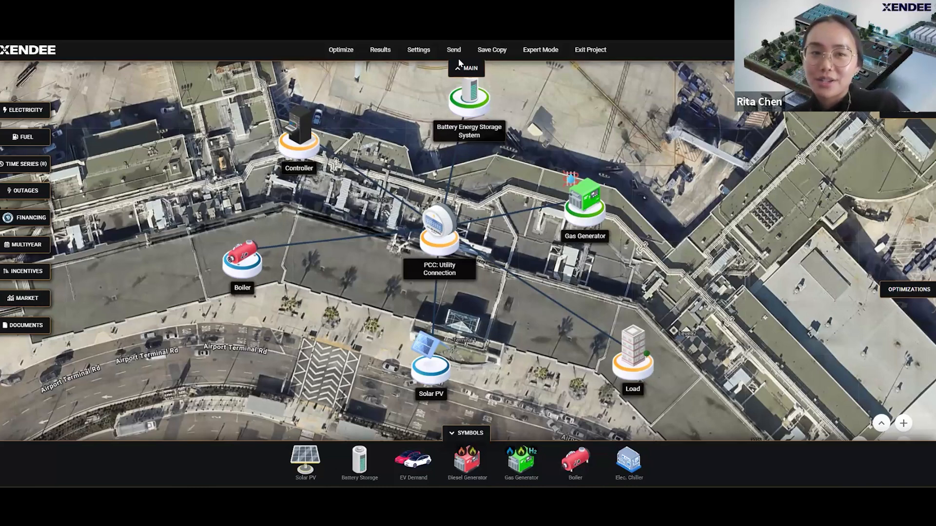
click(462, 67)
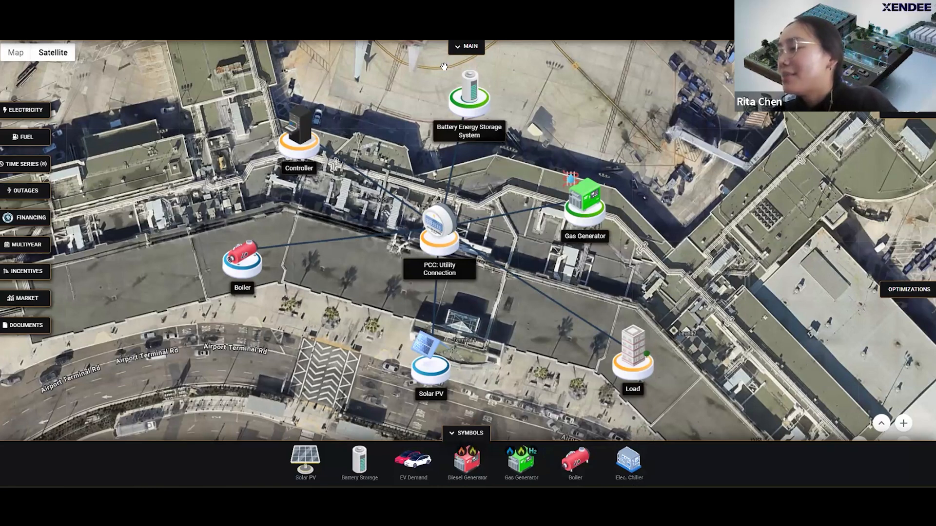
click(467, 49)
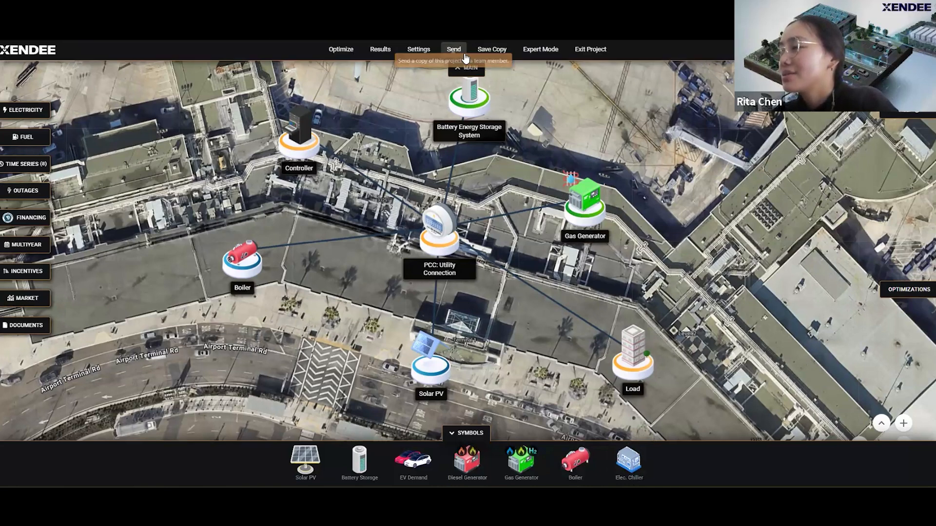
click(338, 52)
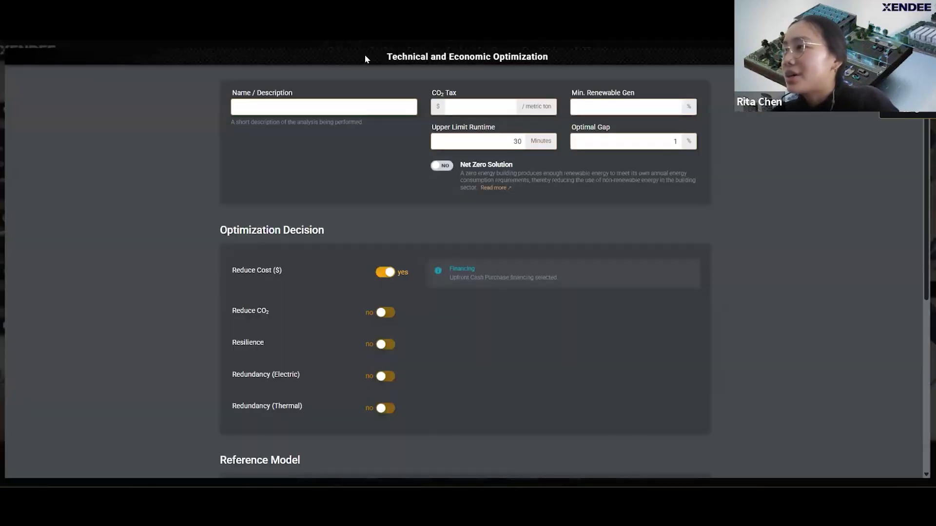
click(354, 104)
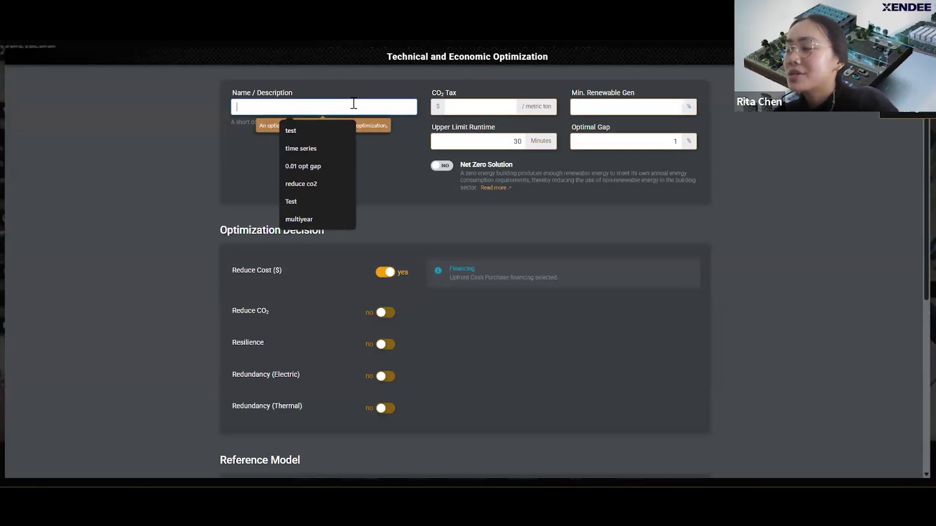
click(205, 95)
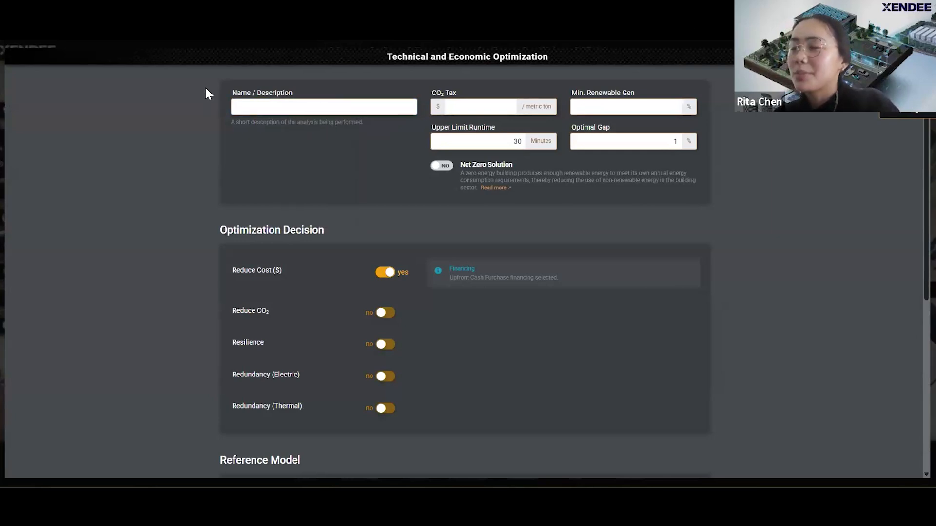
click(248, 106)
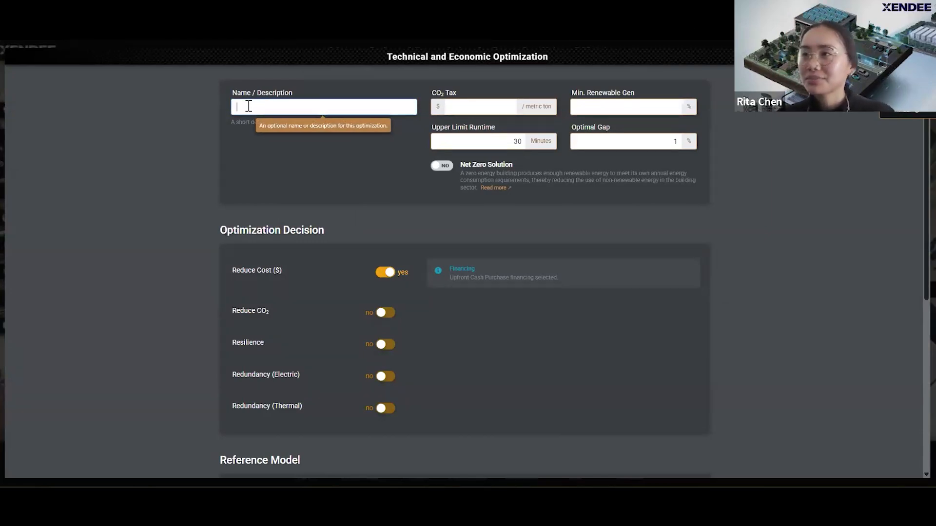
text(R)
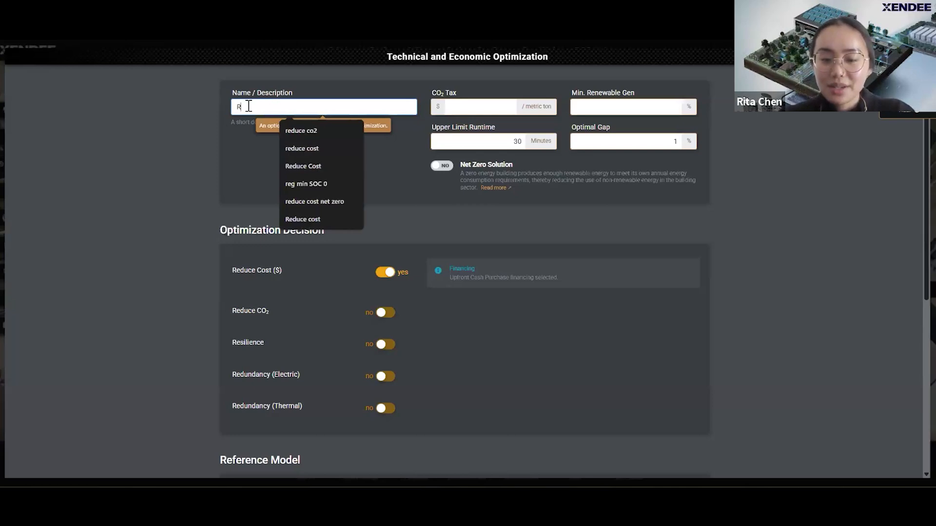
text(educe cost)
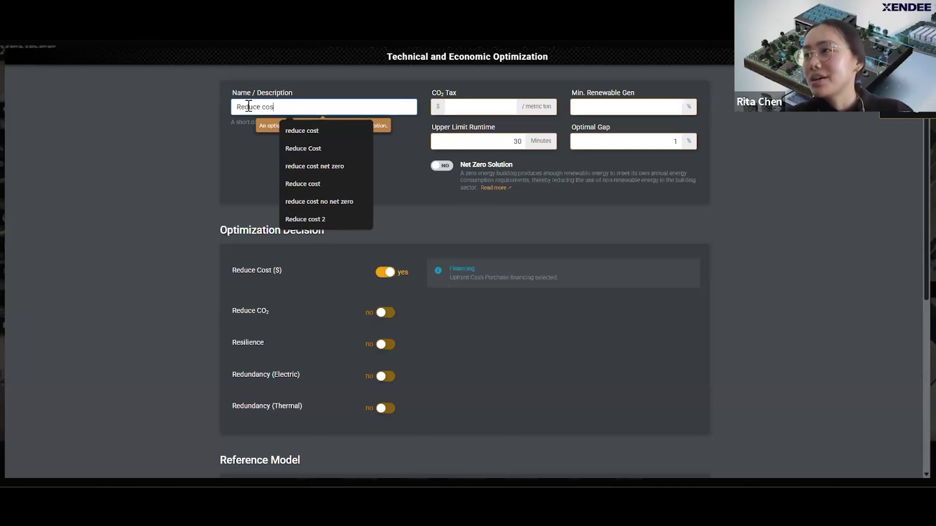
click(188, 192)
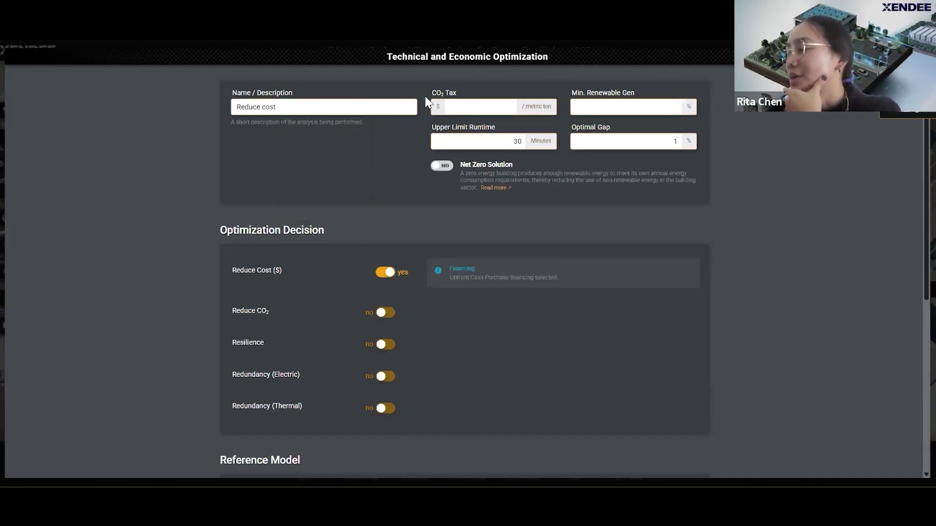
Examine the optimization's CO₂ tax and minimum renewable generation settings and its Reduce Cost ($) decision
drag(431, 94, 472, 98)
click(486, 101)
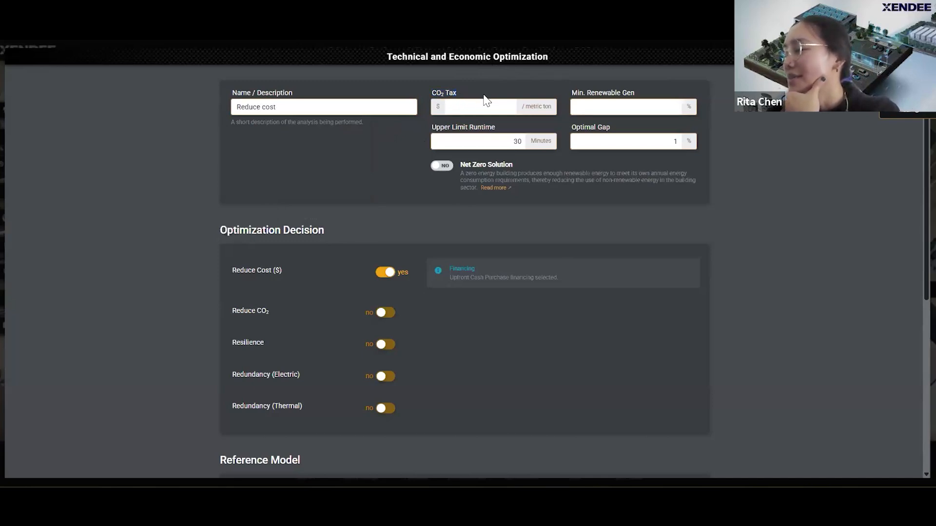
drag(572, 92, 641, 95)
click(659, 90)
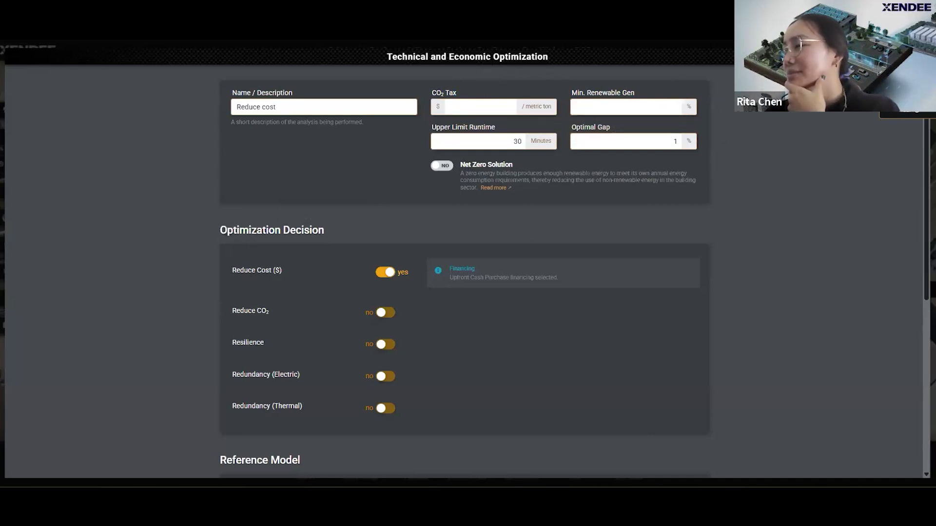
scroll(465, 273, down, 2)
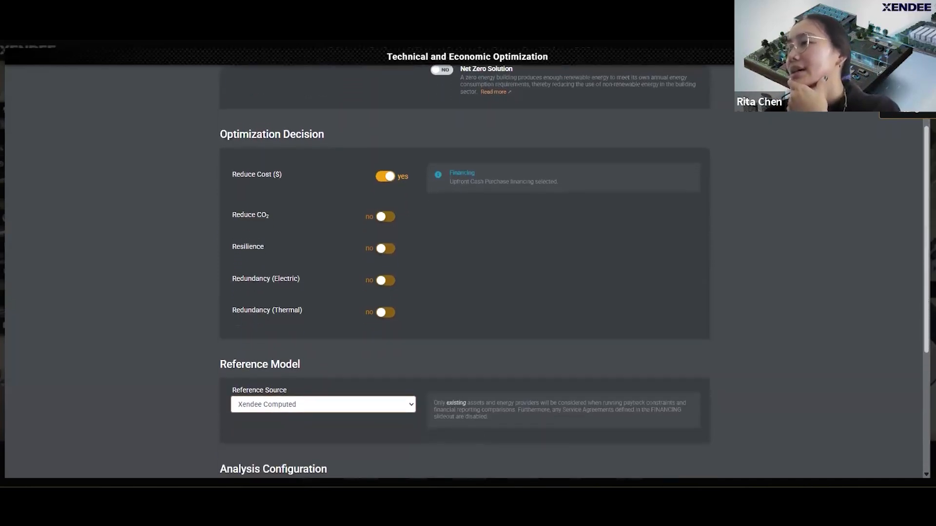
scroll(250, 86, down, 1)
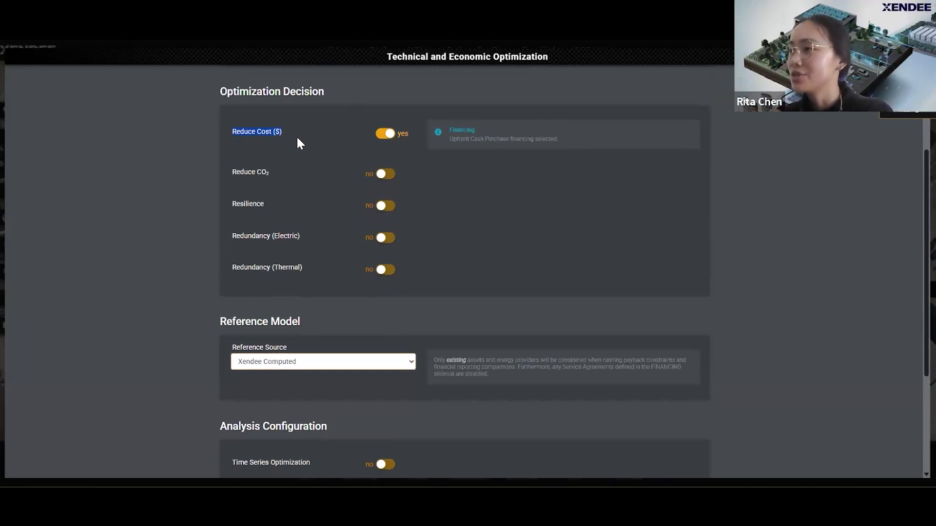
click(299, 140)
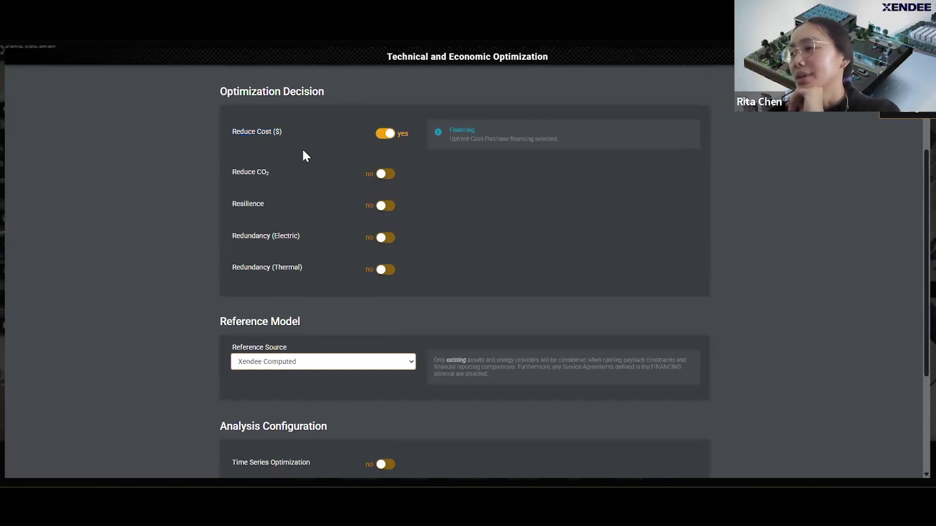
Try Reduce CO₂ as the optimization decision and restore Reduce Cost ($) as the only objective
click(385, 175)
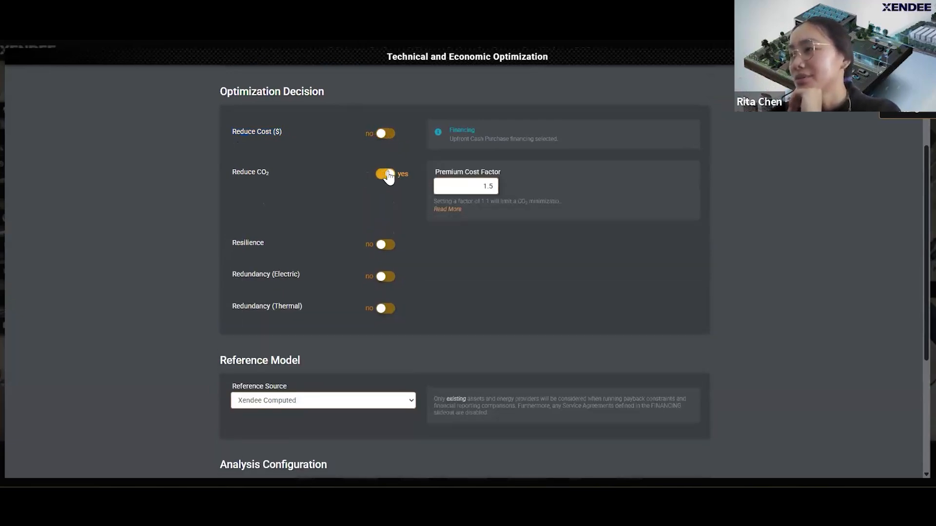
click(385, 175)
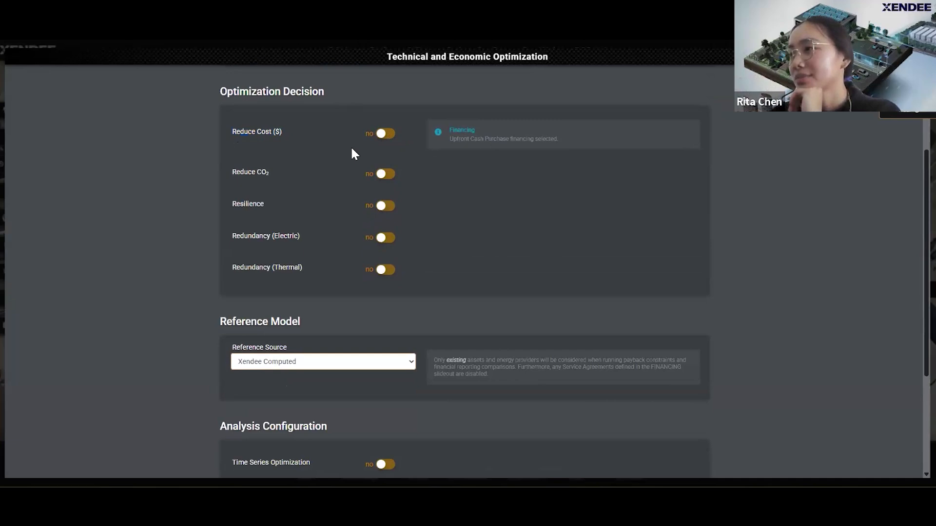
click(388, 134)
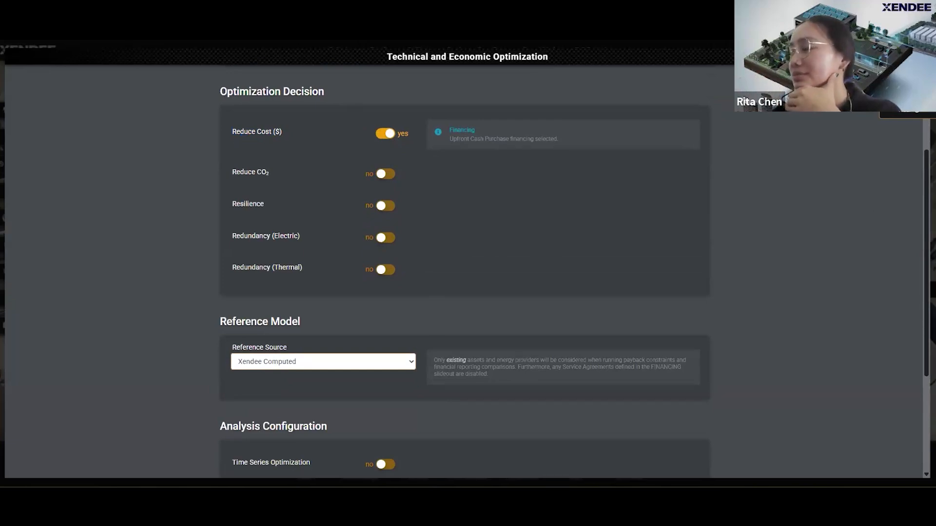
Review the available Reference Source options for the optimization's Reference Model and keep Xendee Computed
scroll(466, 273, down, 4)
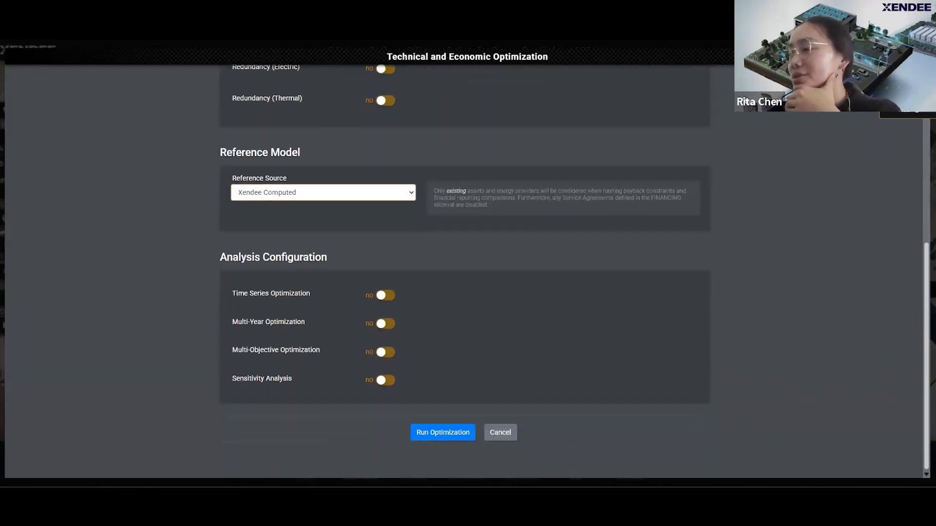
drag(221, 152, 292, 156)
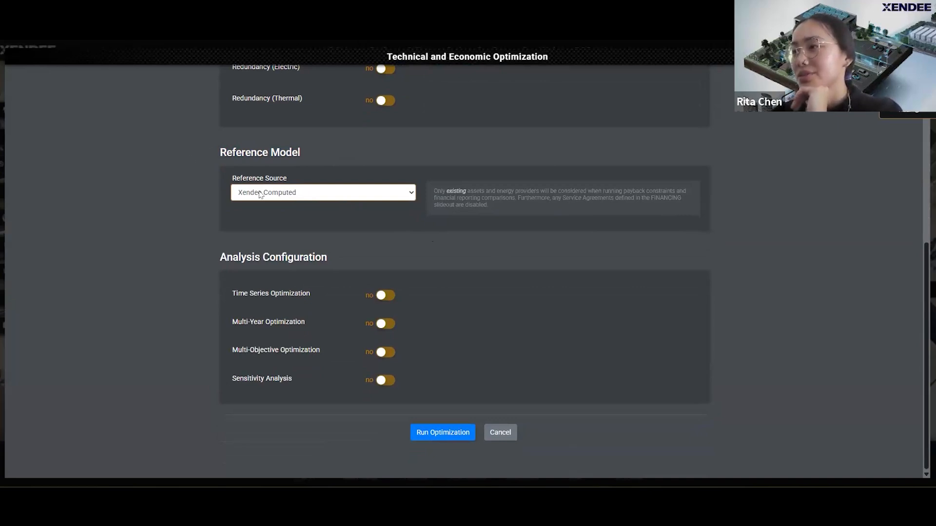
click(235, 193)
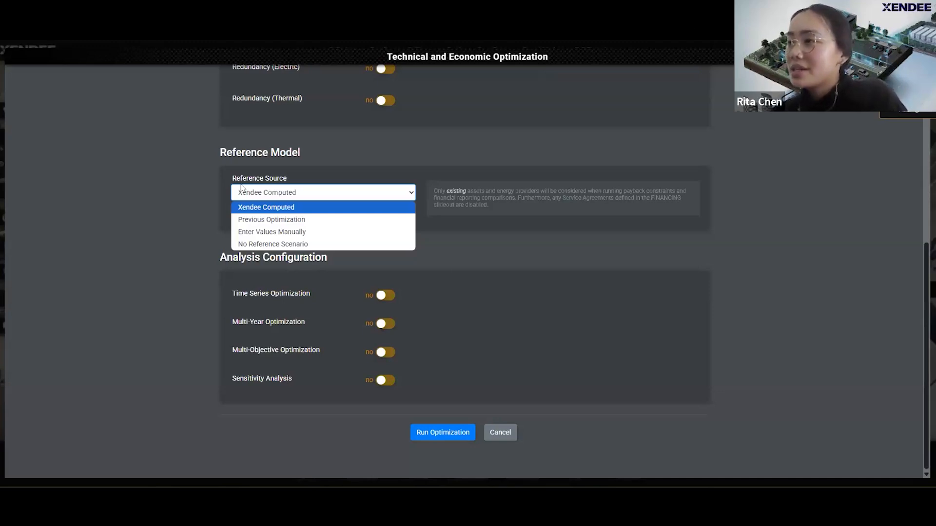
click(204, 192)
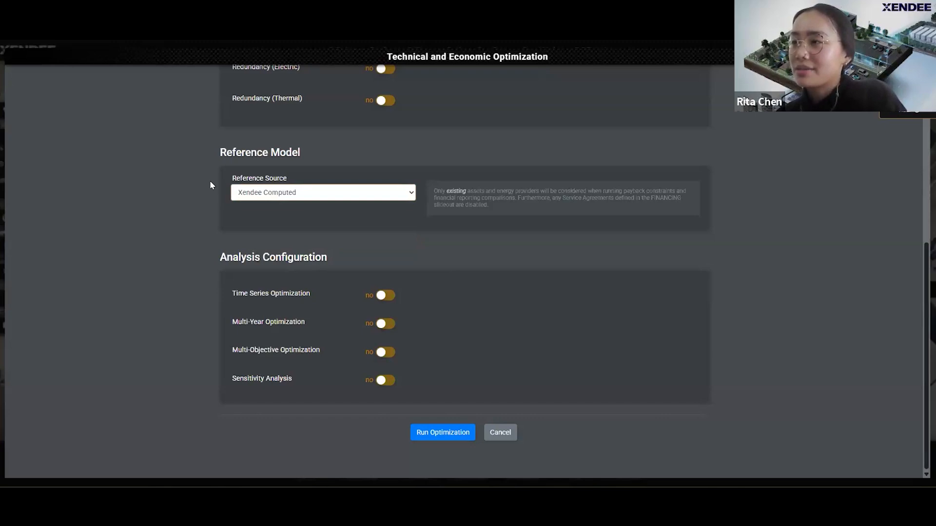
click(240, 192)
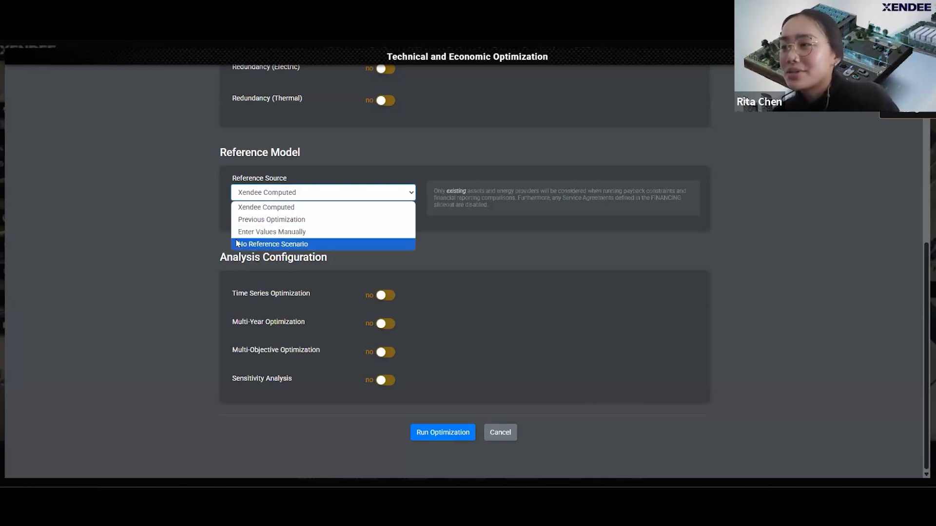
click(235, 207)
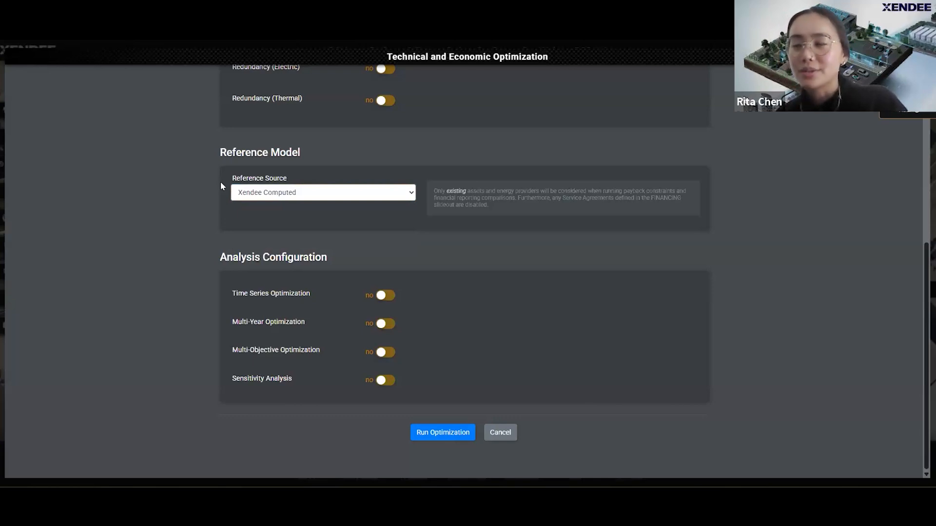
Run the Reduce cost optimization with every Analysis Configuration option left off
drag(239, 258, 220, 256)
drag(322, 259, 326, 259)
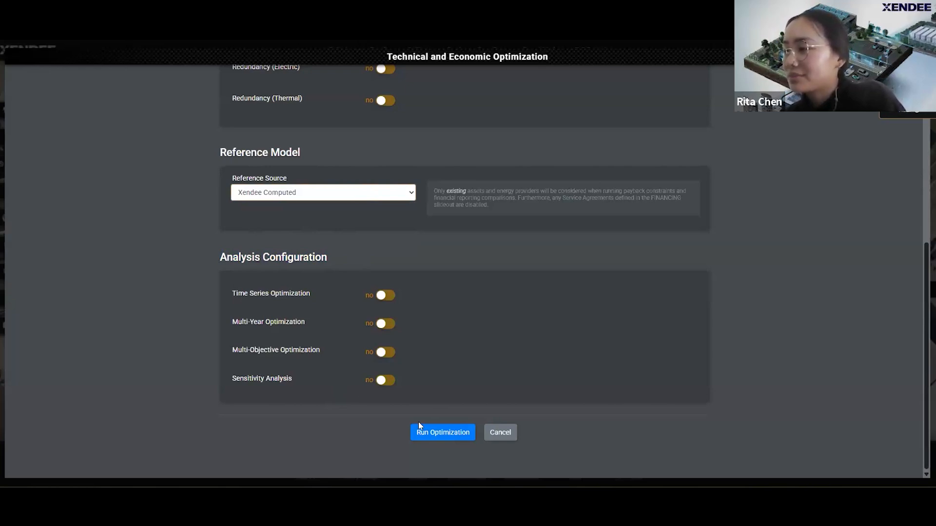
click(436, 436)
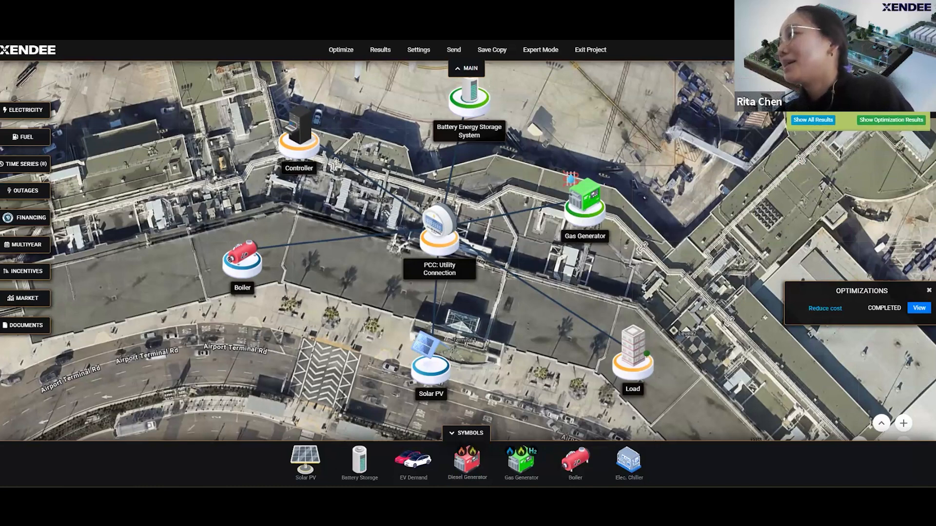
Open the Reduce cost optimization results and compare annual system costs and CO₂ emissions between the Reference and Investment scenario
click(867, 122)
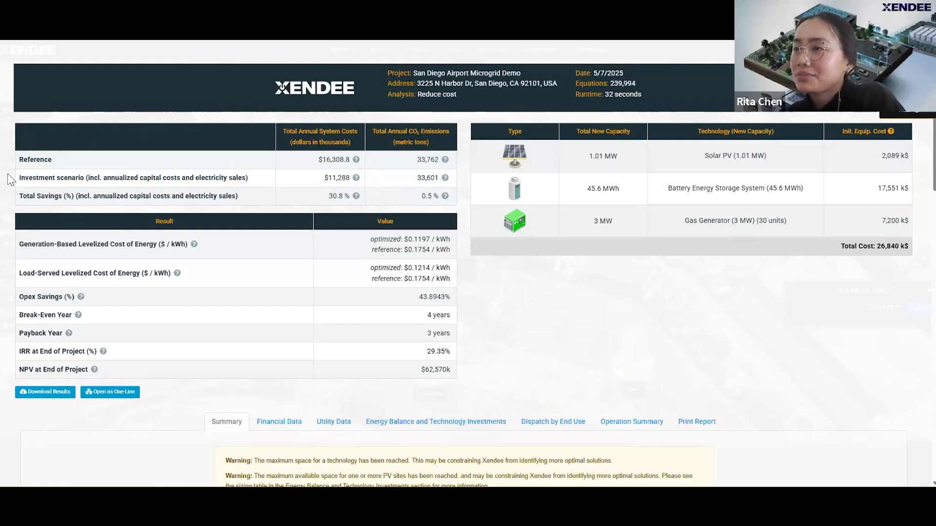
drag(23, 158, 60, 158)
click(56, 161)
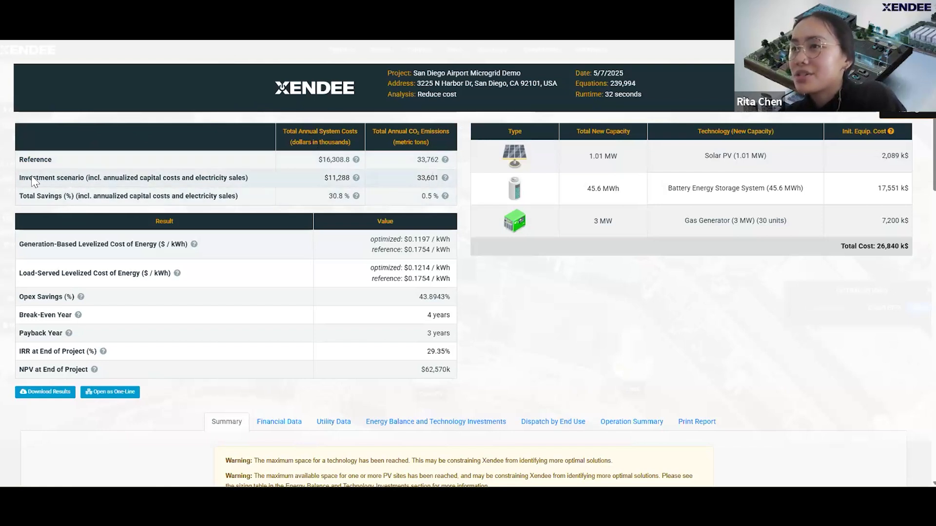
drag(18, 177, 257, 182)
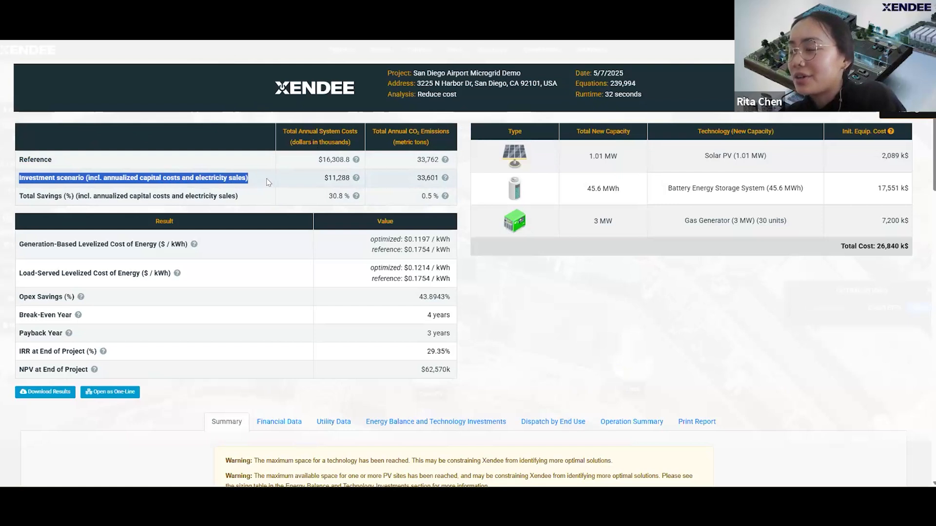
click(273, 181)
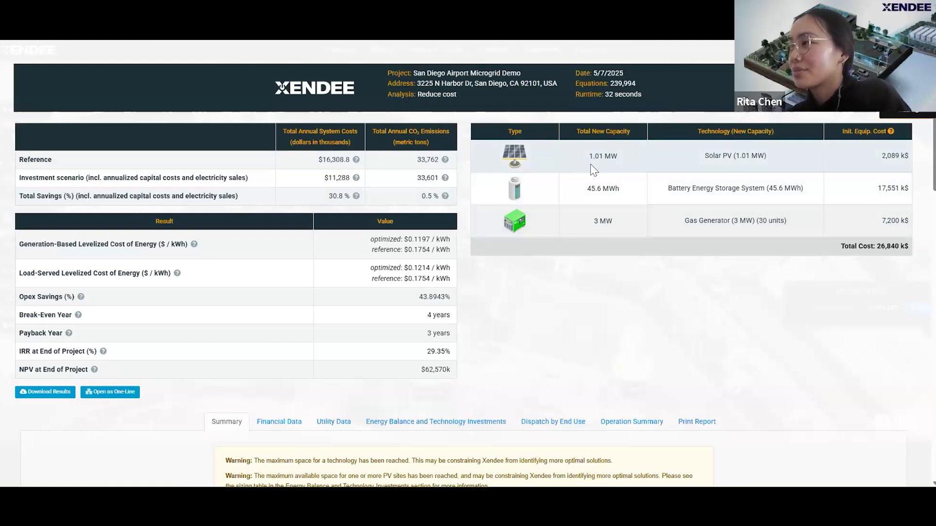
Examine the recommended new capacities for solar PV, battery storage and gas generator in the results table
triple_click(587, 191)
click(586, 201)
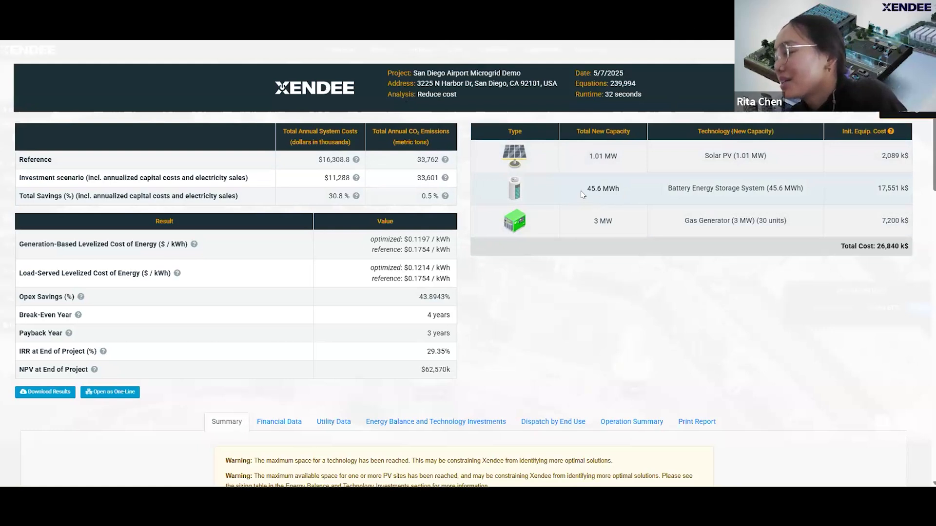
triple_click(610, 192)
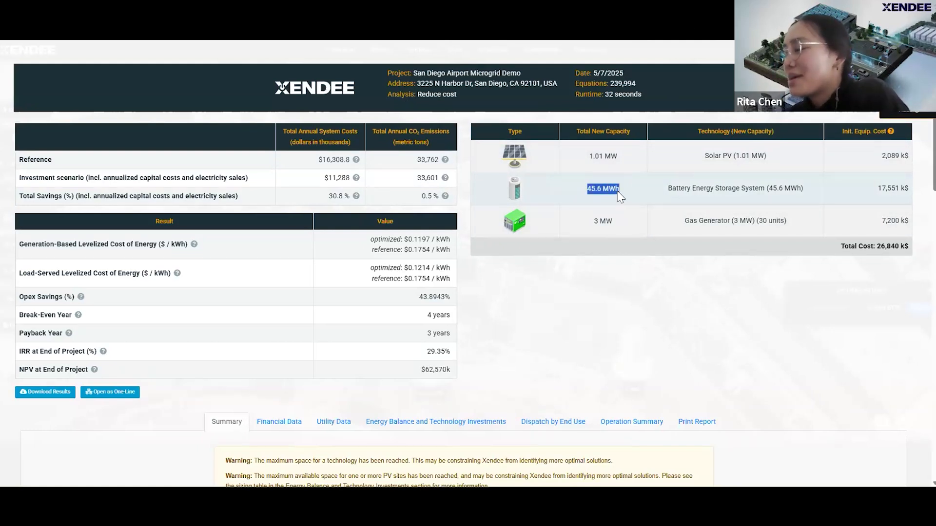
click(580, 199)
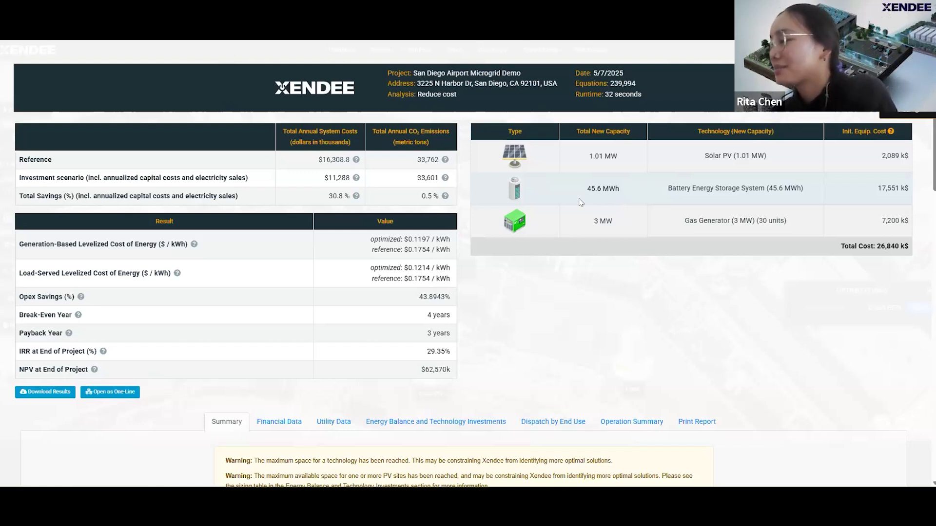
triple_click(618, 227)
click(637, 241)
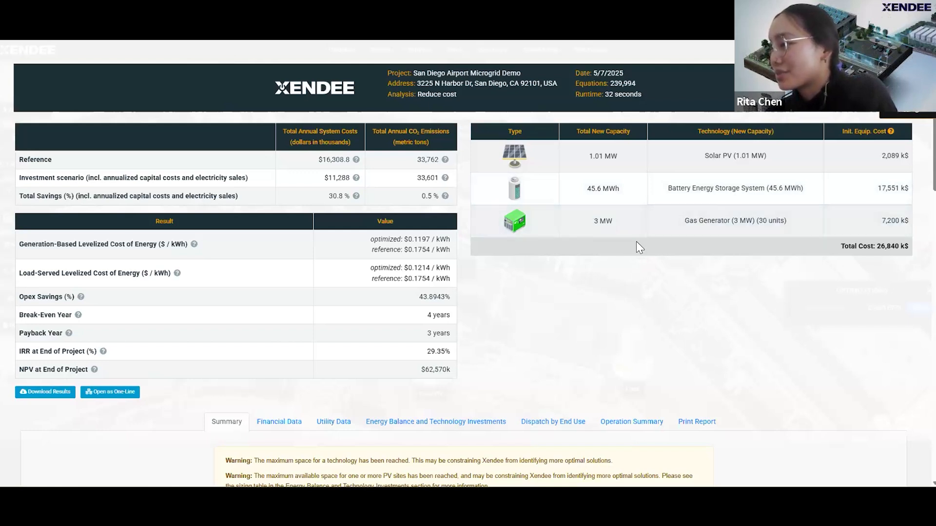
Review the results Summary: warnings, omitted technologies, value streams, annualized system costs, and the costs and savings projection
scroll(636, 242, down, 1)
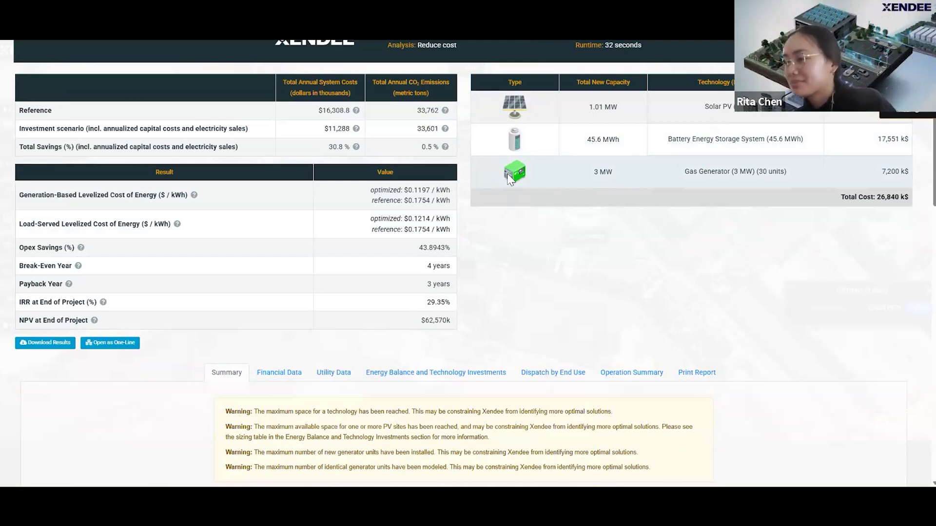
scroll(887, 199, down, 1)
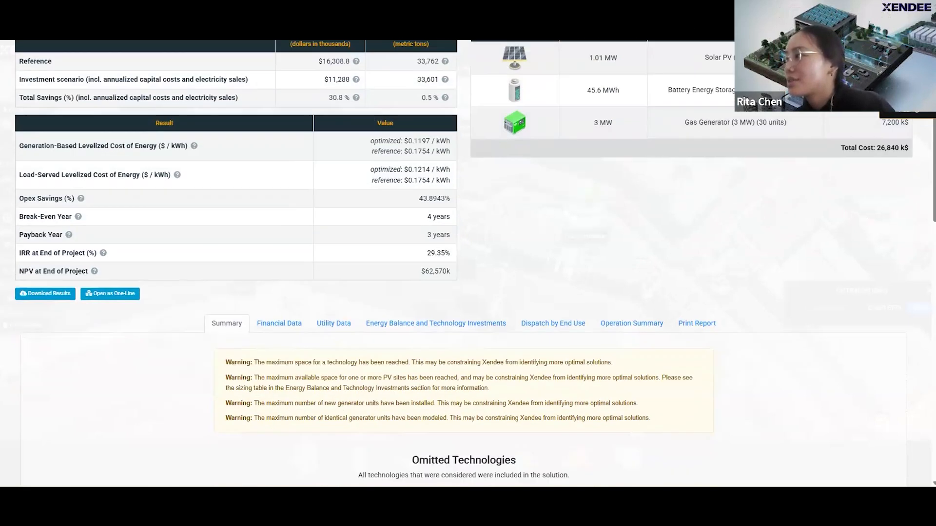
scroll(551, 175, down, 4)
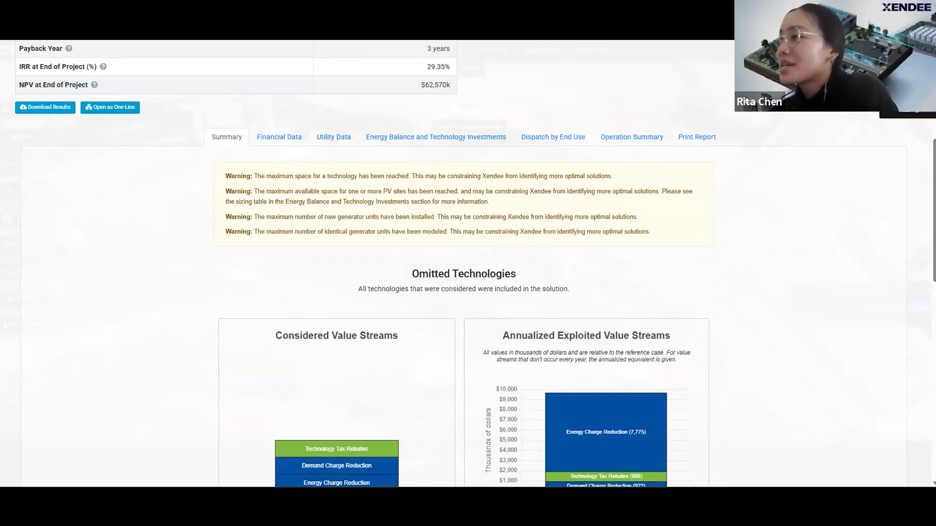
scroll(468, 263, down, 5)
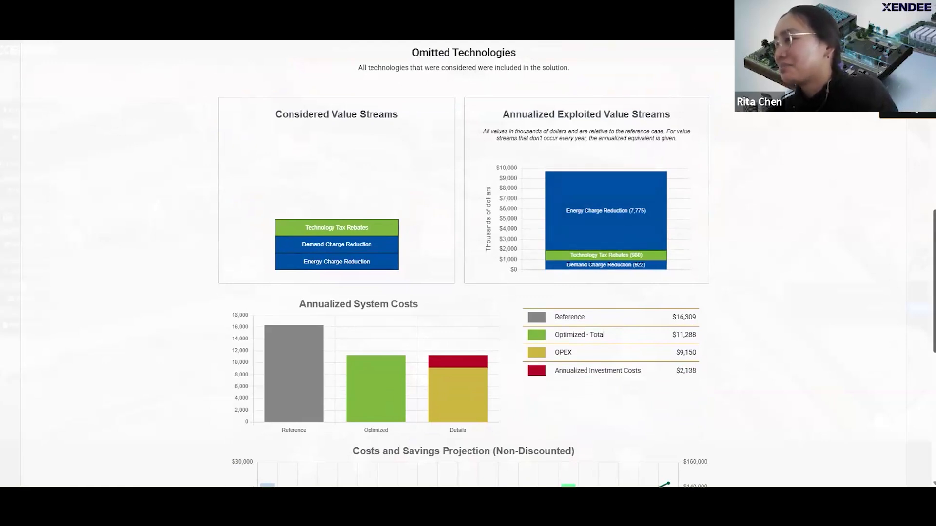
scroll(472, 131, down, 4)
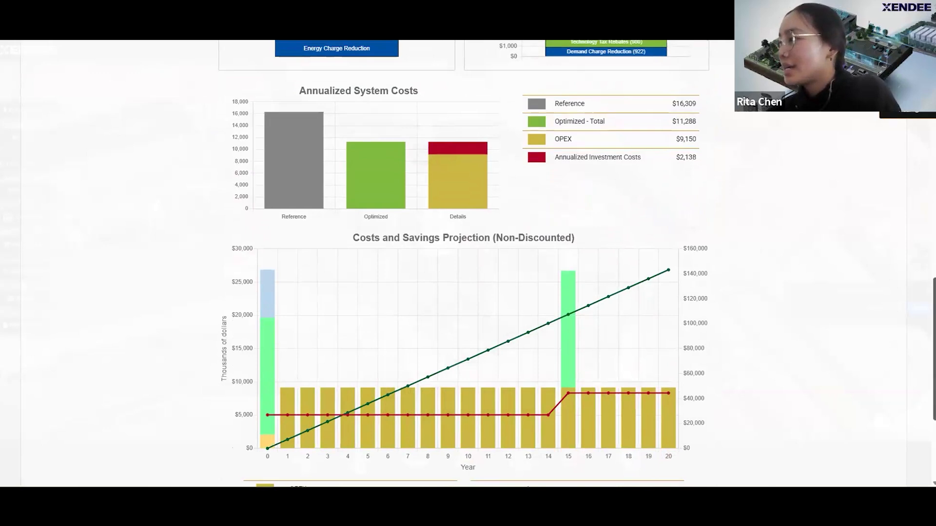
scroll(463, 263, down, 4)
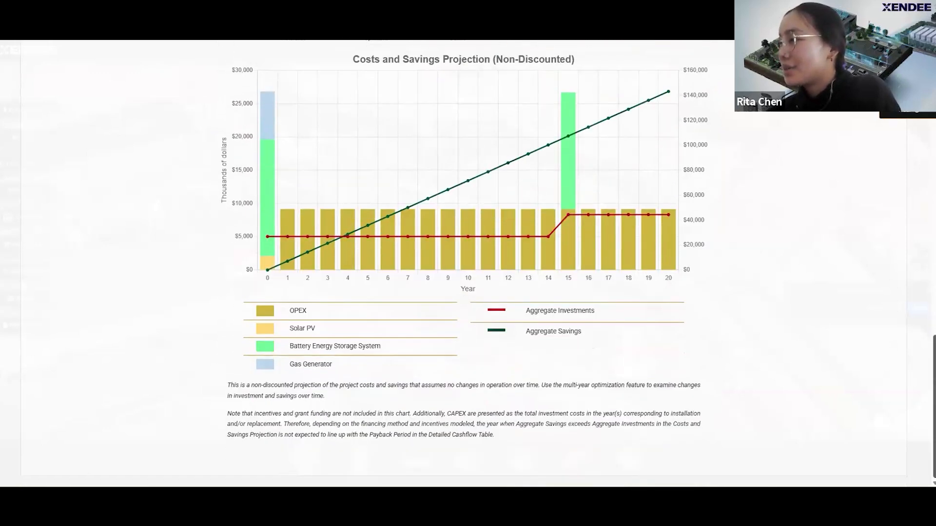
scroll(463, 263, up, 5)
scroll(916, 203, up, 7)
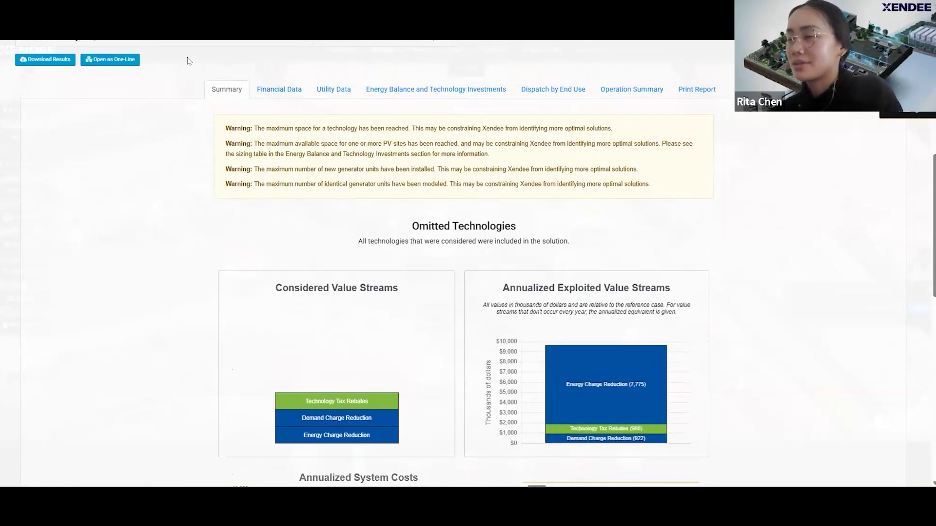
Open the Financial Data results and examine the Microgrid Cost Breakdown, ROI, Cash Accrued and Detailed Cash Flow: Cost sections
click(273, 95)
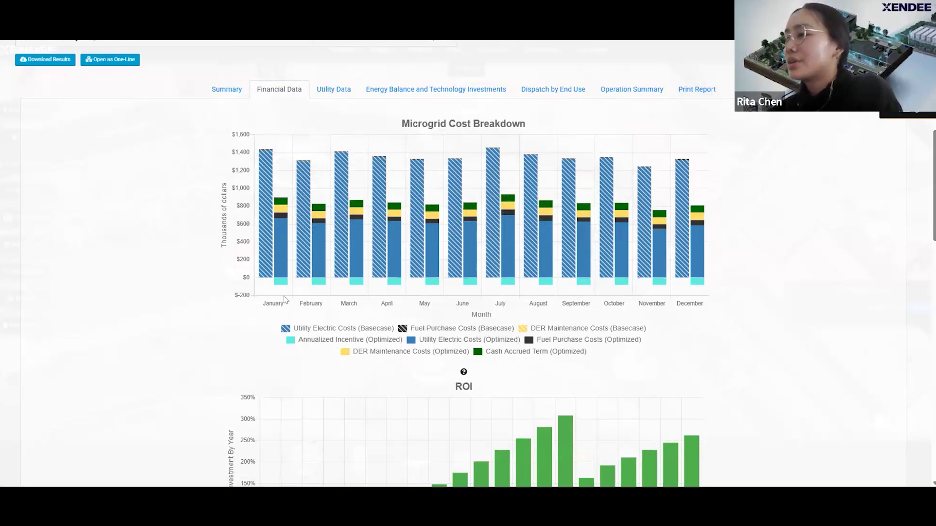
mouse_move(281, 274)
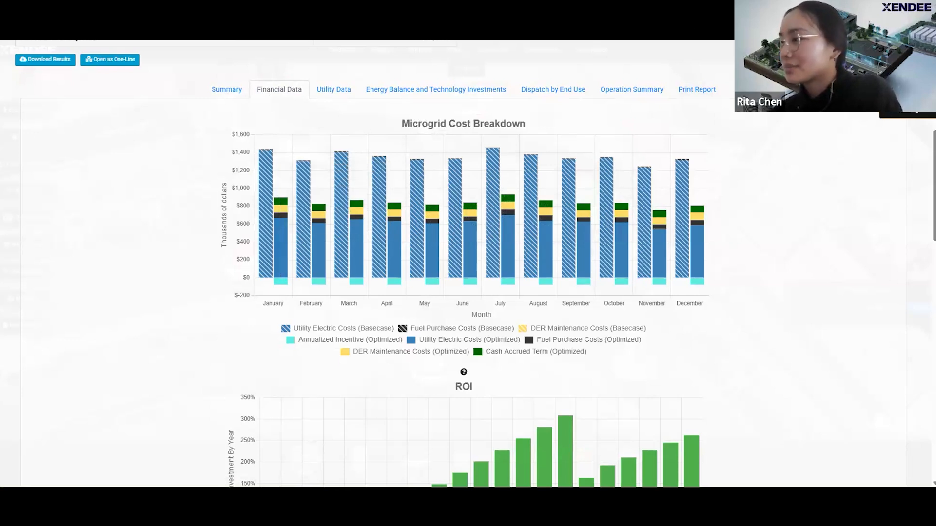
scroll(468, 263, down, 7)
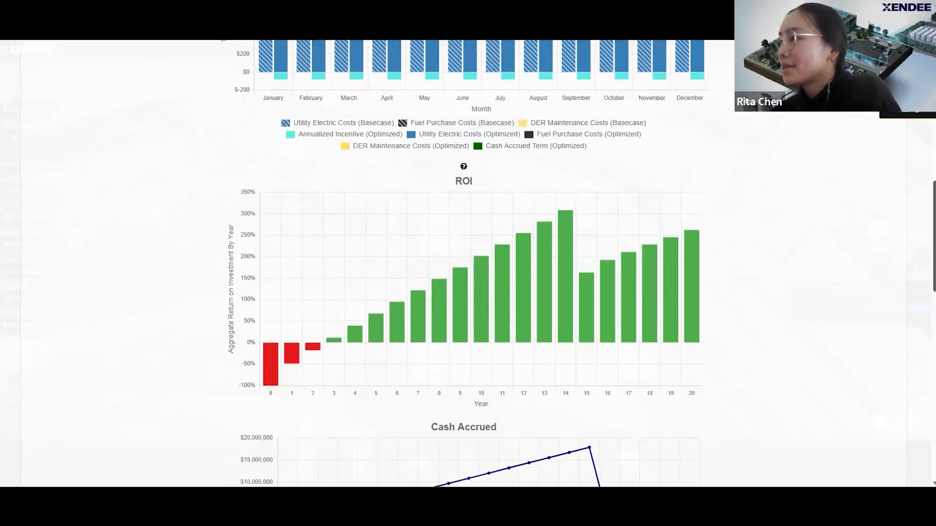
scroll(921, 353, down, 8)
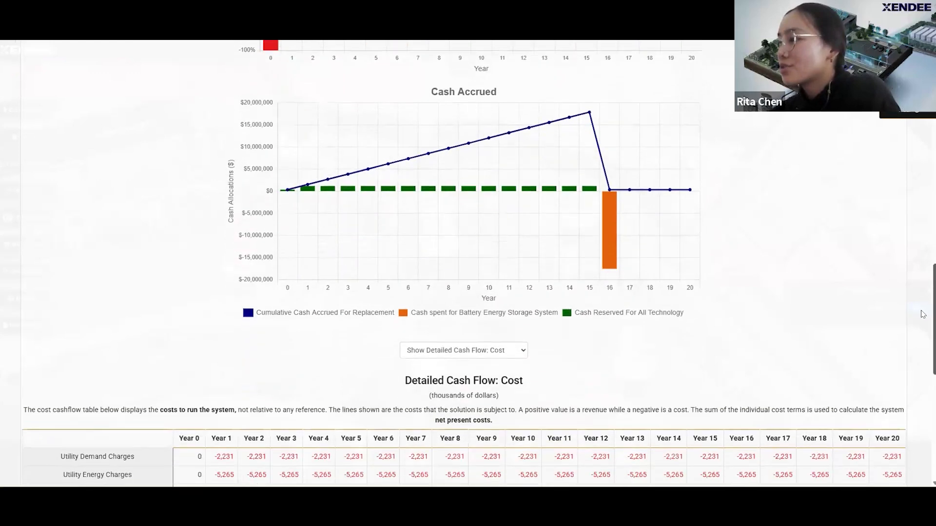
scroll(921, 353, down, 2)
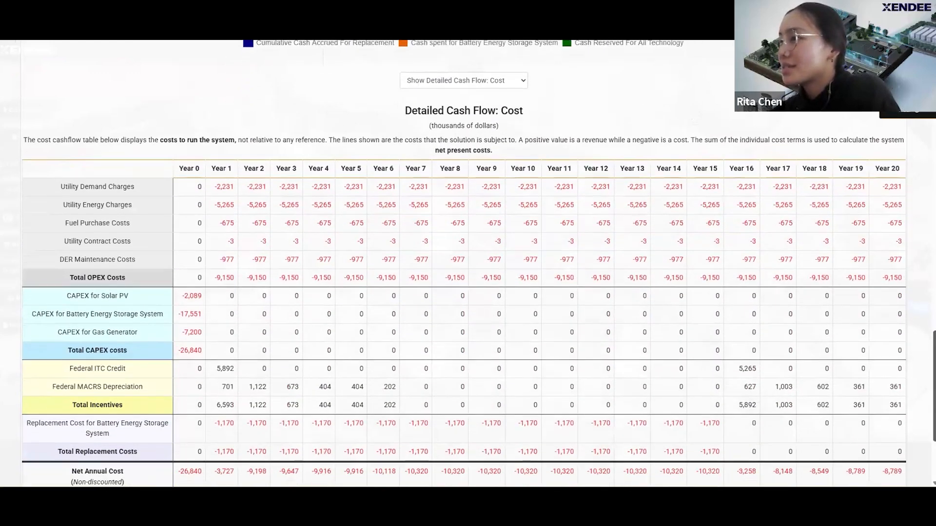
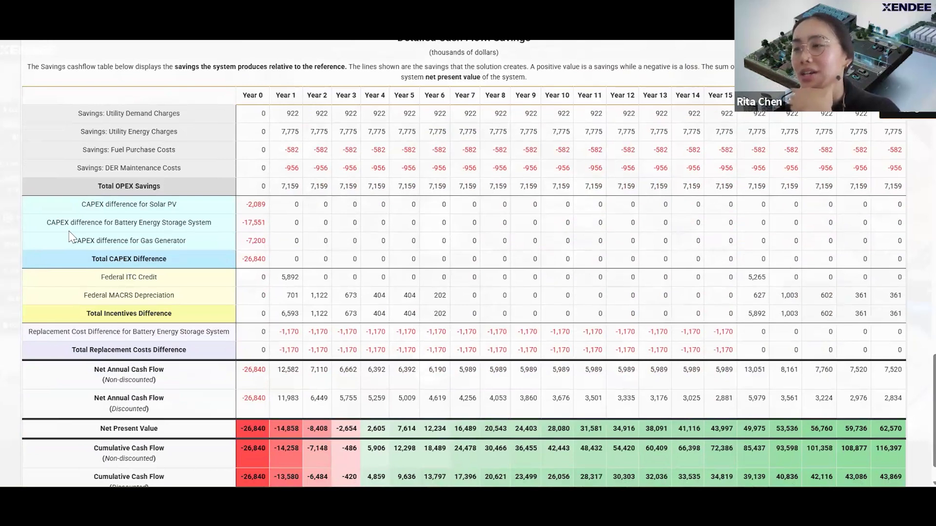
Review the Detailed Cash Flow: Savings table and Cash Accrued chart alongside the investment overview of the results
scroll(463, 263, up, 6)
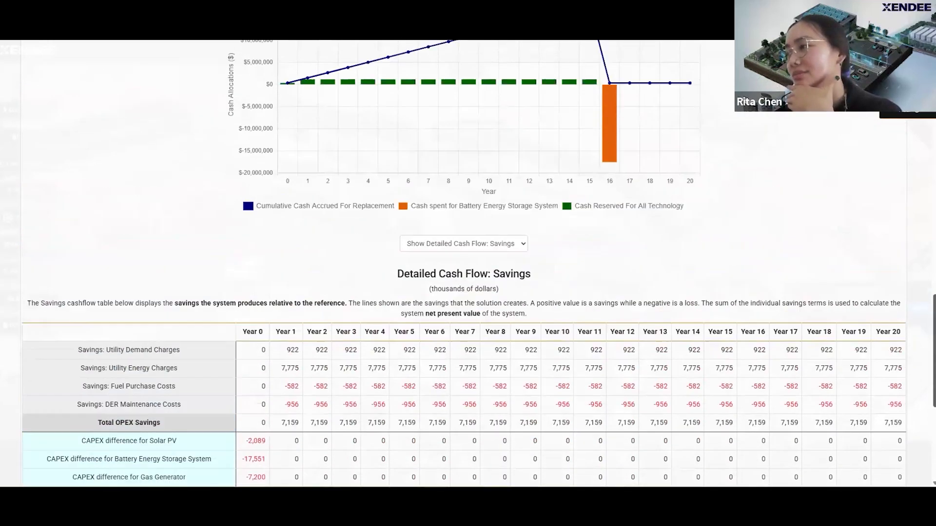
scroll(463, 263, up, 2)
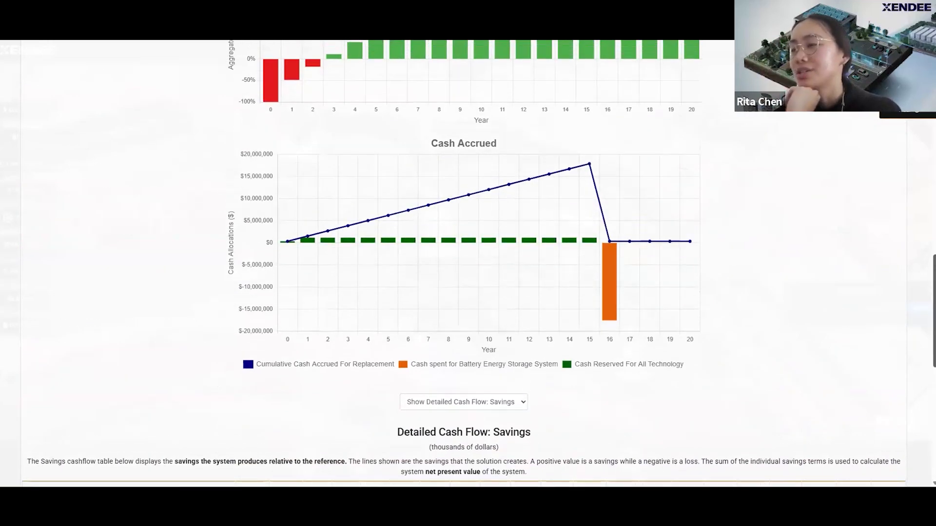
scroll(463, 264, up, 15)
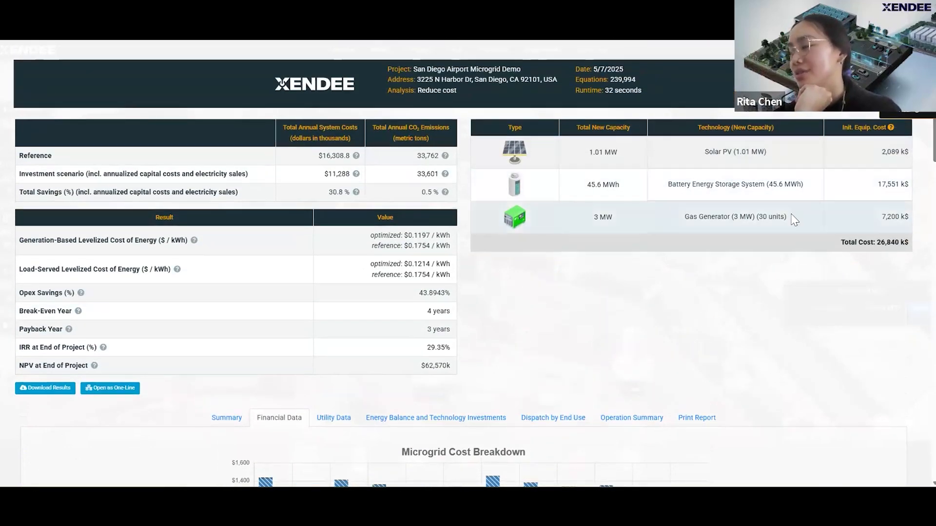
Open the Utility Data results and review monthly demand, energy consumption, the utility charge breakdown, and annual electricity and fuel charges
scroll(464, 263, down, 7)
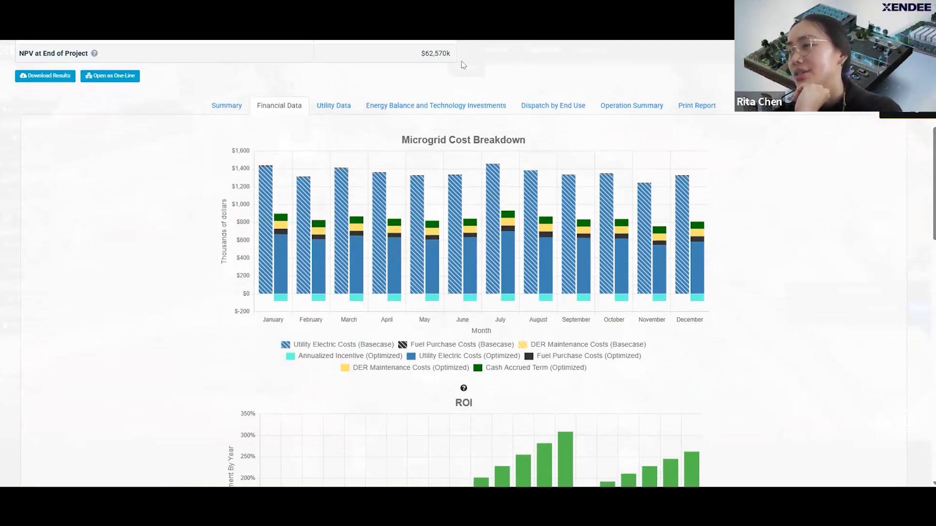
click(334, 107)
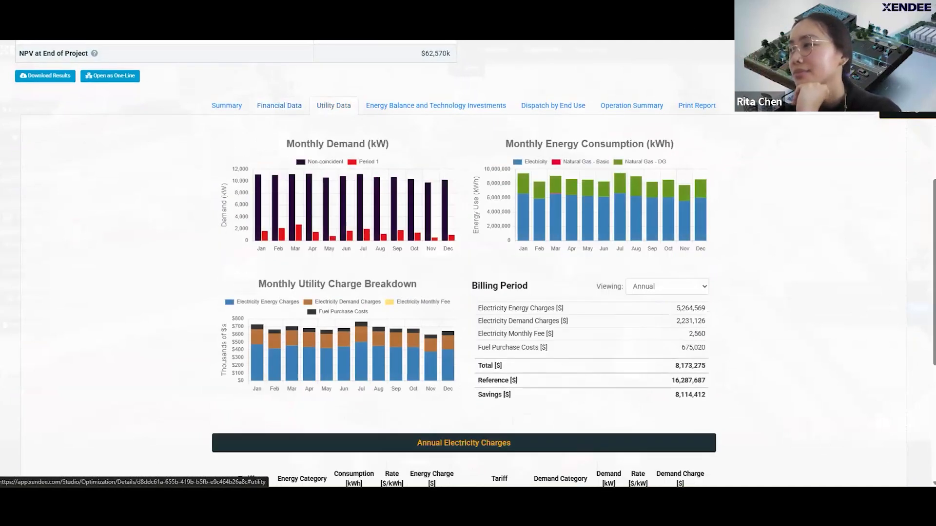
scroll(468, 263, down, 1)
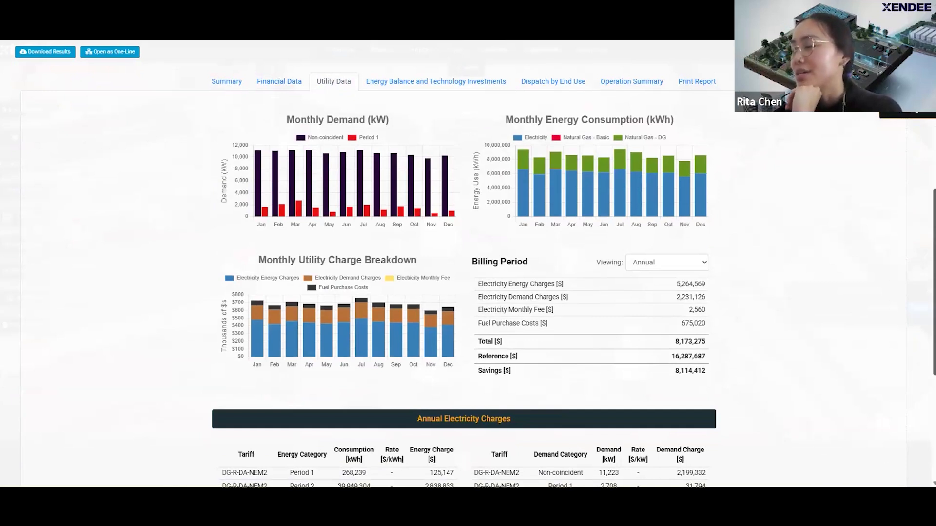
scroll(366, 263, down, 2)
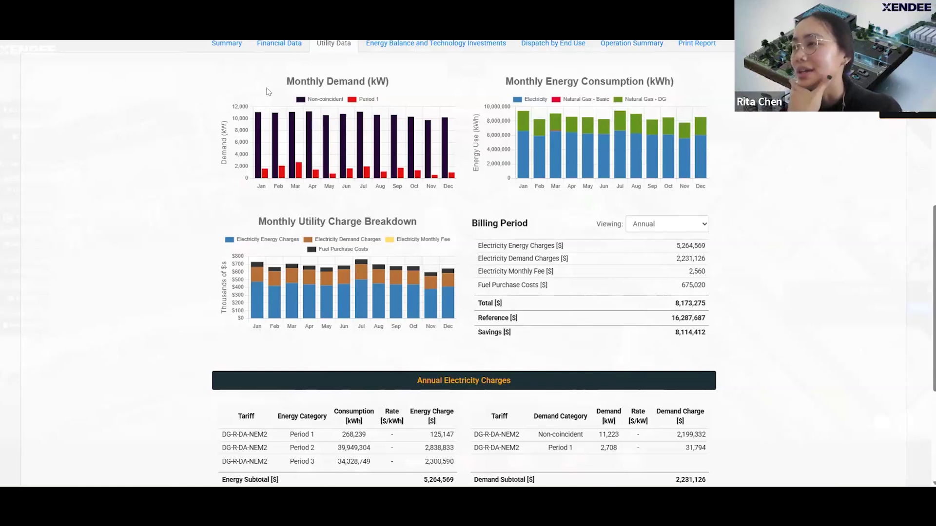
scroll(294, 86, down, 1)
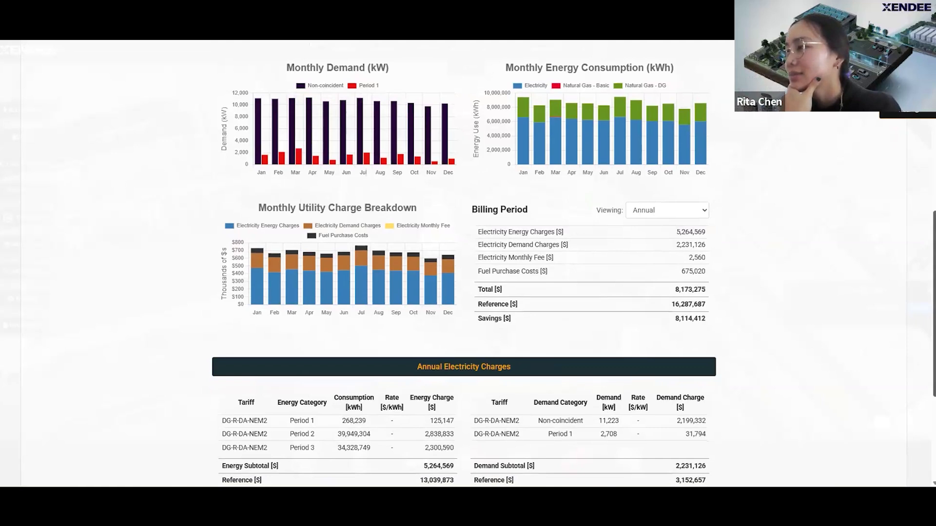
scroll(468, 263, down, 2)
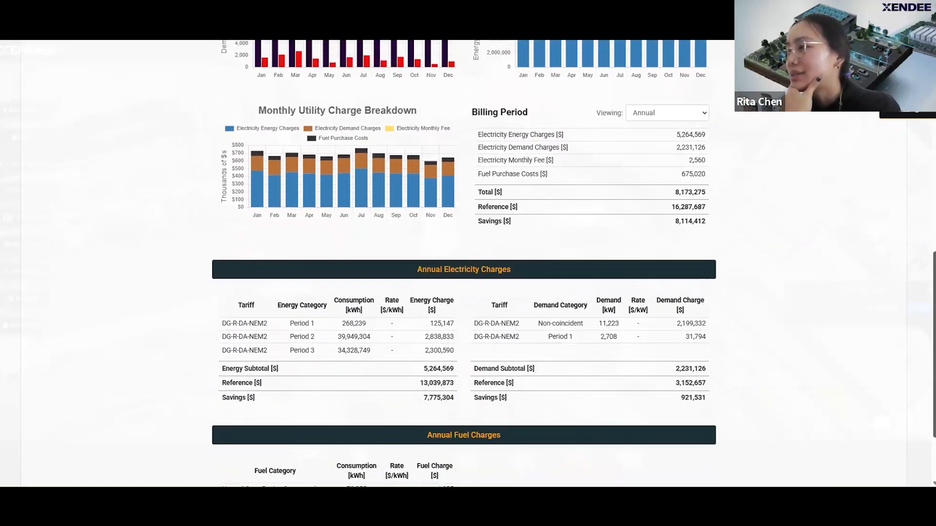
scroll(433, 258, down, 1)
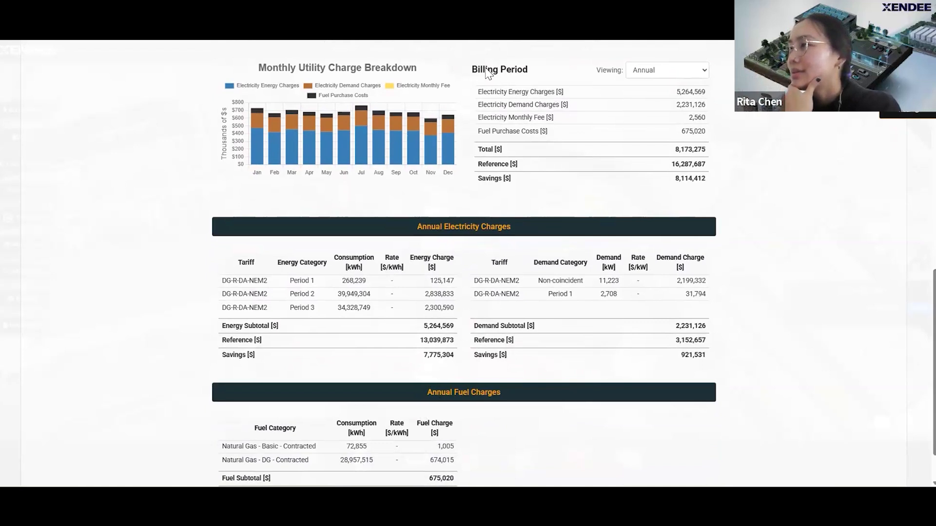
Set the Billing Period view of the Utility Data results to January
click(634, 74)
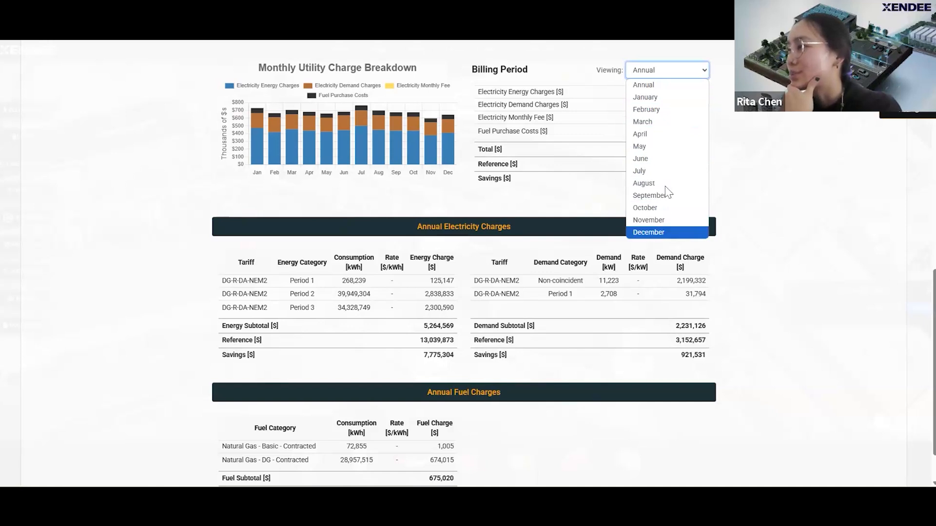
click(687, 84)
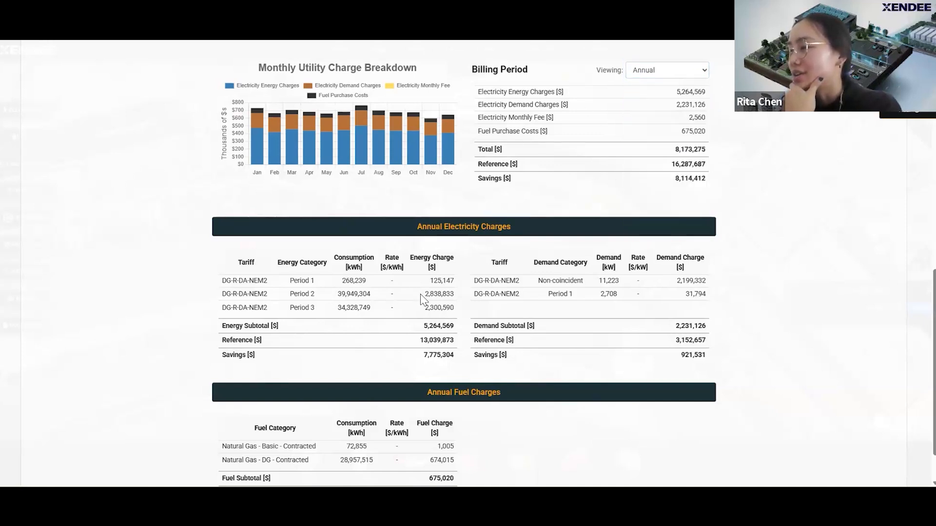
click(651, 77)
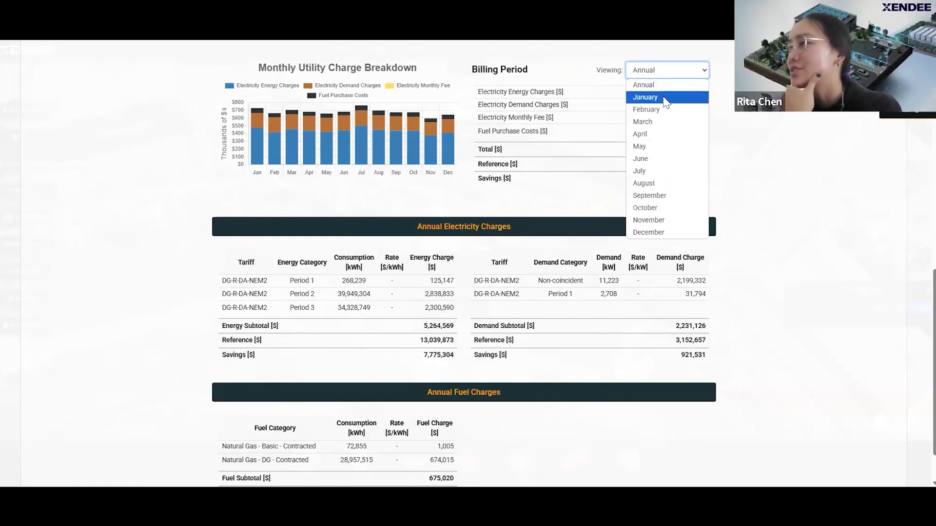
click(666, 99)
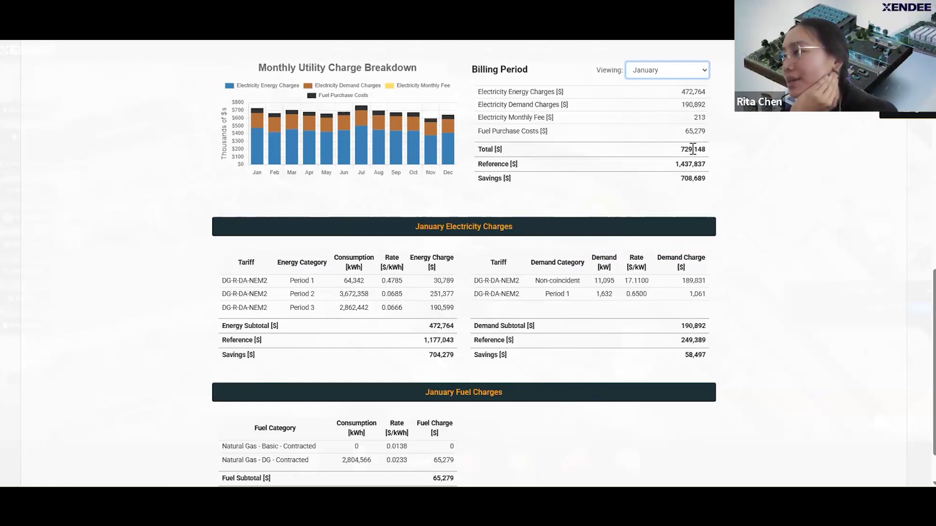
Compare the Total, Reference and Savings figures in the January billing period
drag(693, 149, 715, 152)
click(716, 151)
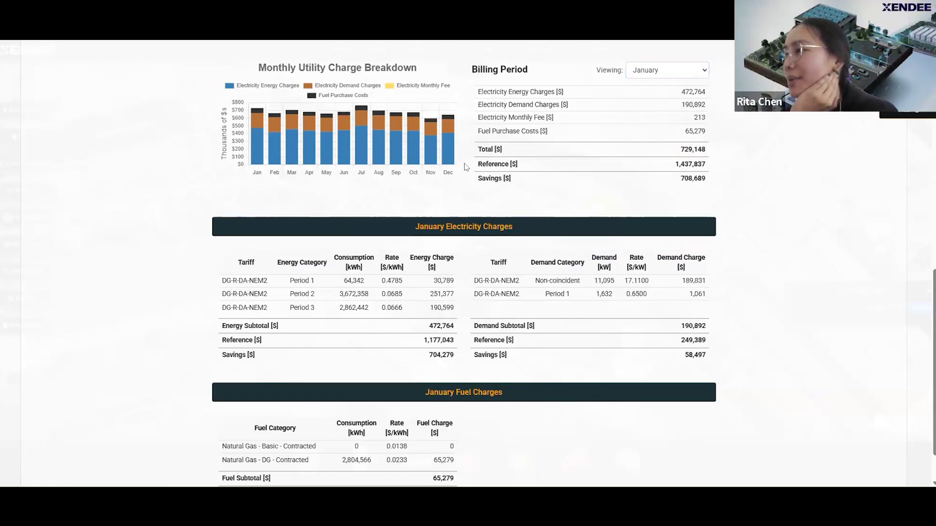
drag(482, 165, 532, 167)
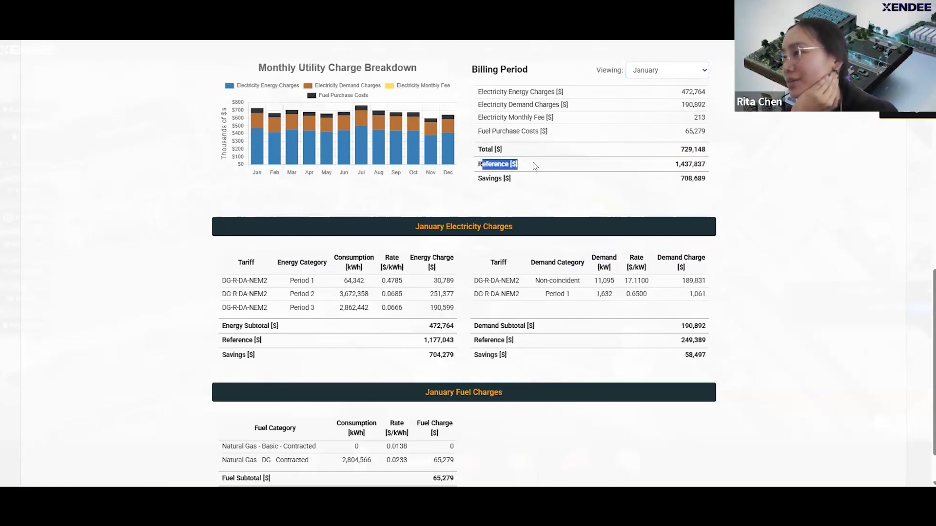
click(532, 165)
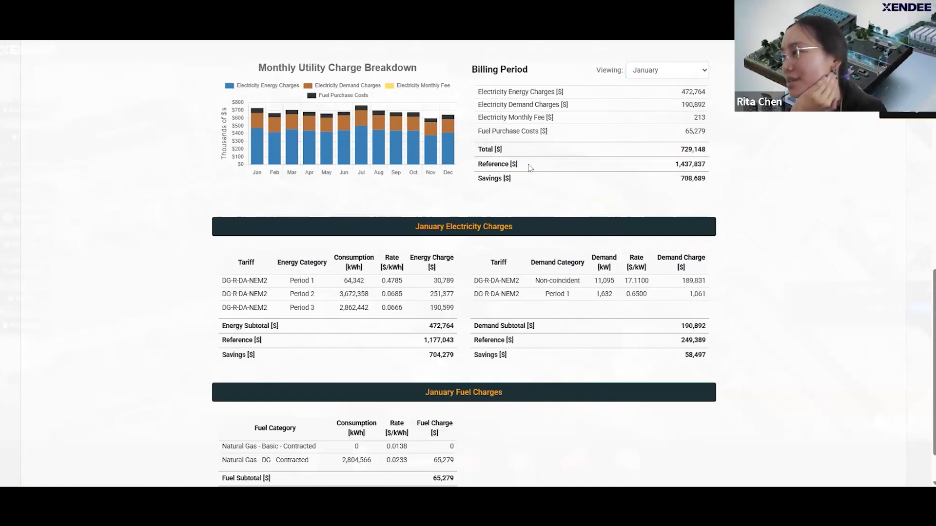
double_click(711, 183)
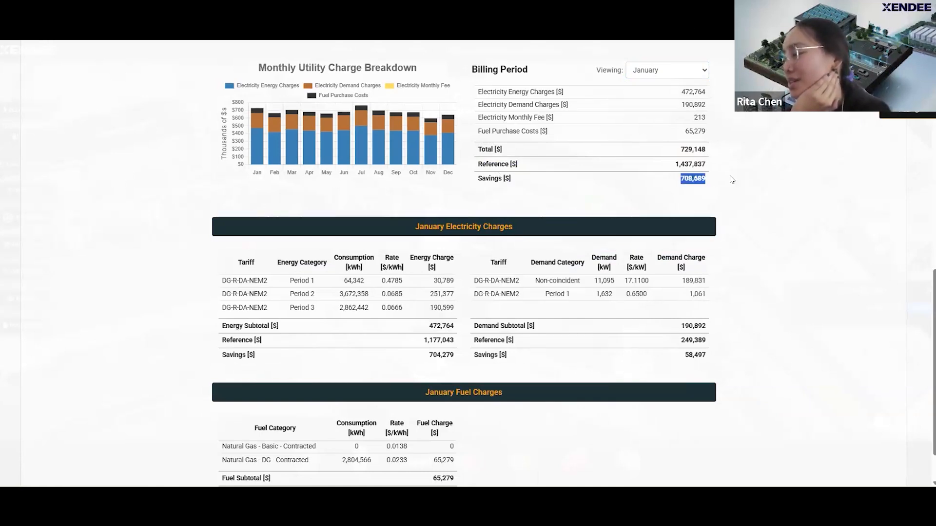
click(773, 190)
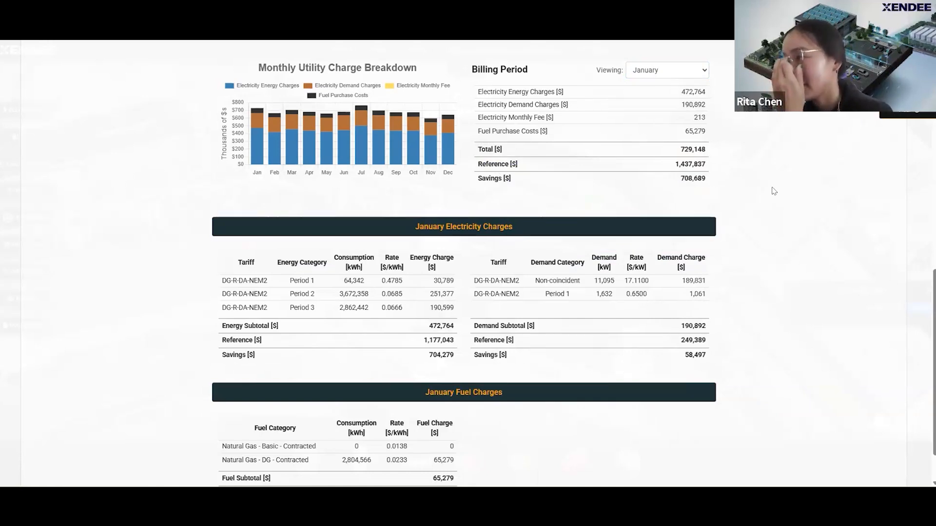
Open the Energy Balance and Technology Investments results and review the electricity, emissions, heating, technology, investment, CAPEX, losses and space-used breakdowns
scroll(758, 223, up, 1)
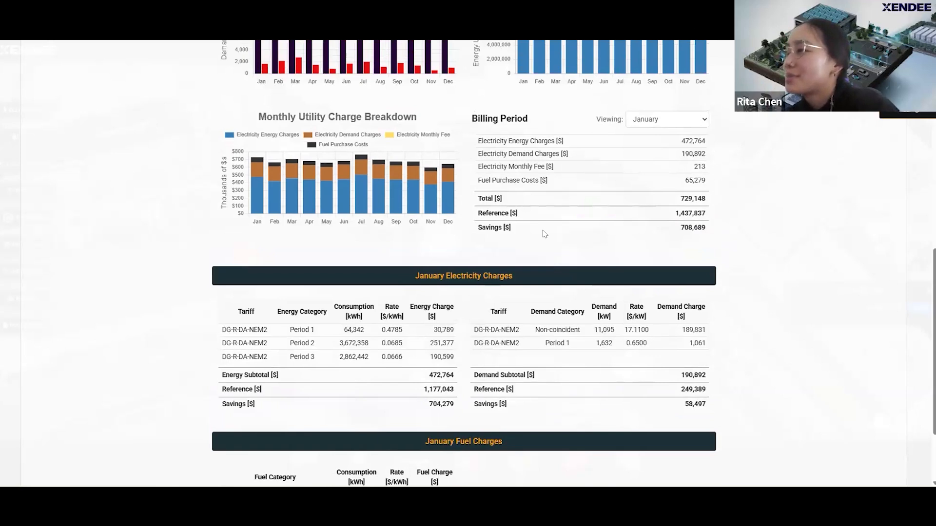
scroll(565, 247, up, 1)
scroll(564, 248, up, 3)
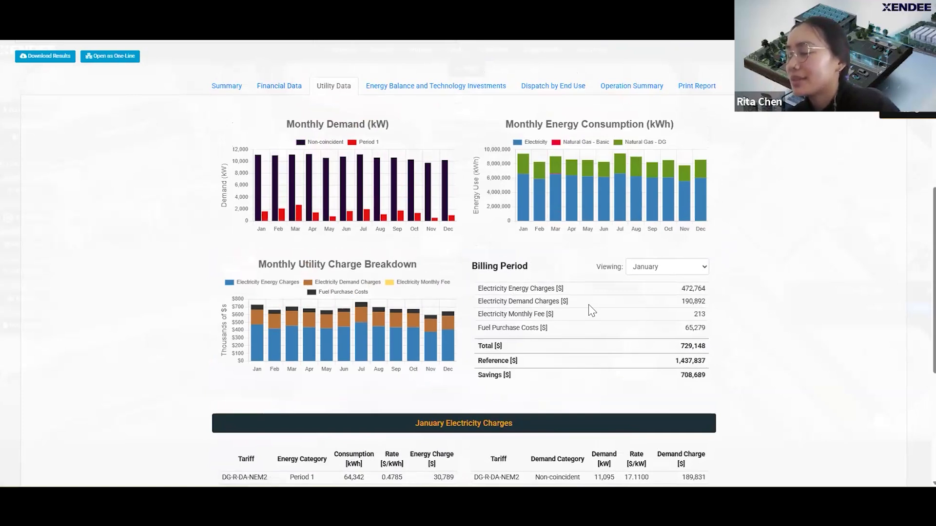
scroll(910, 231, up, 2)
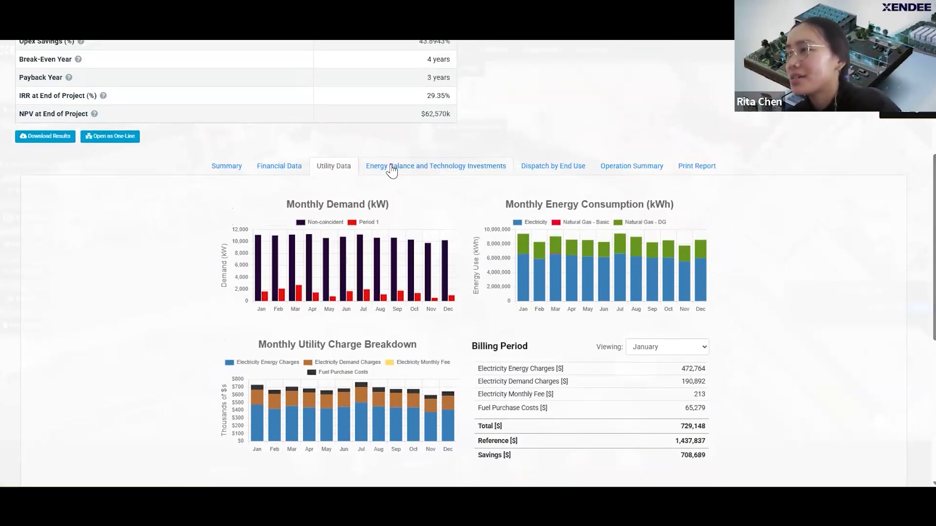
click(391, 170)
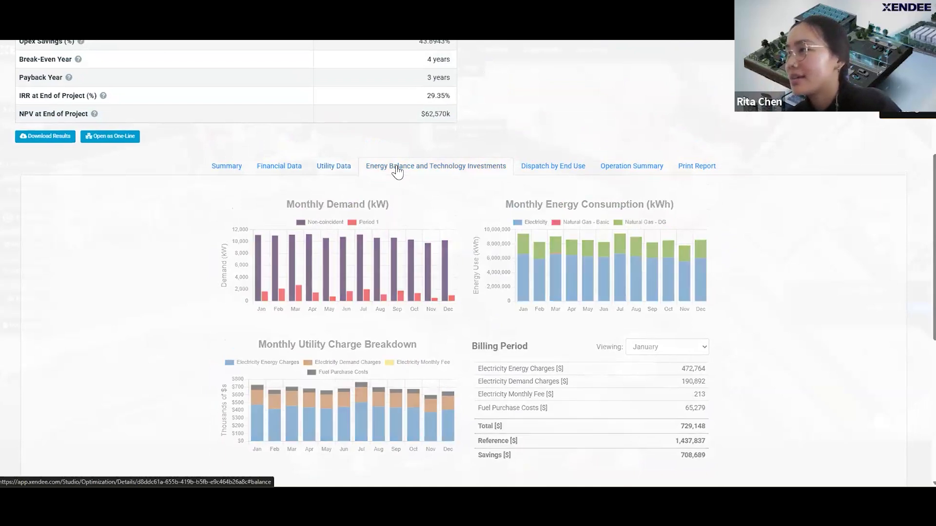
scroll(366, 264, down, 2)
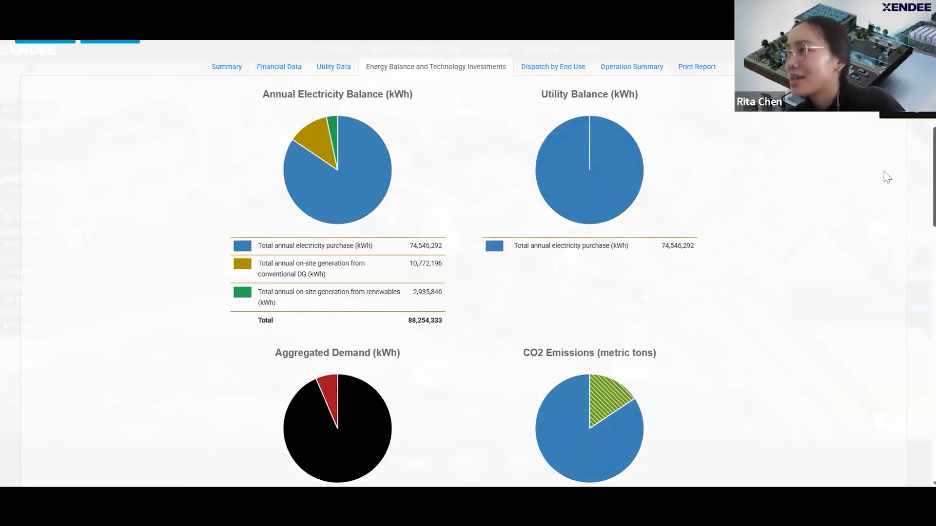
scroll(934, 177, down, 5)
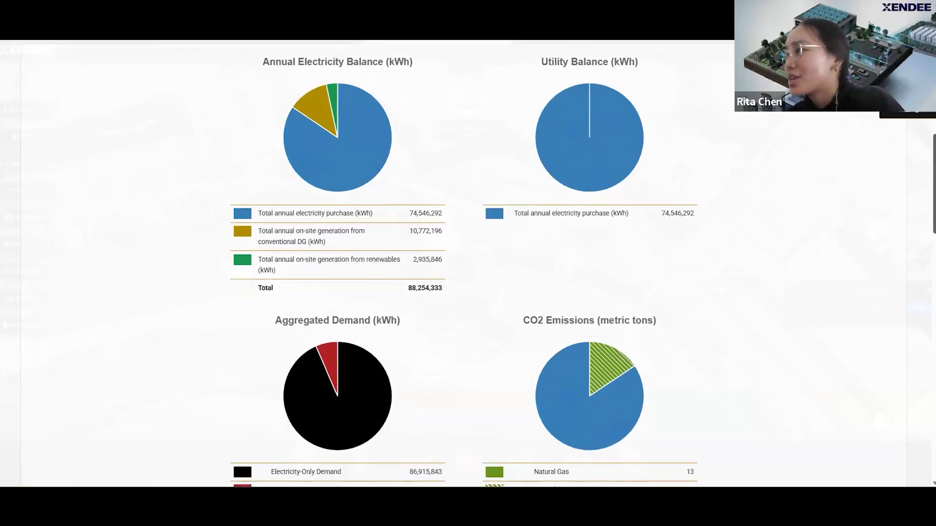
scroll(374, 264, down, 4)
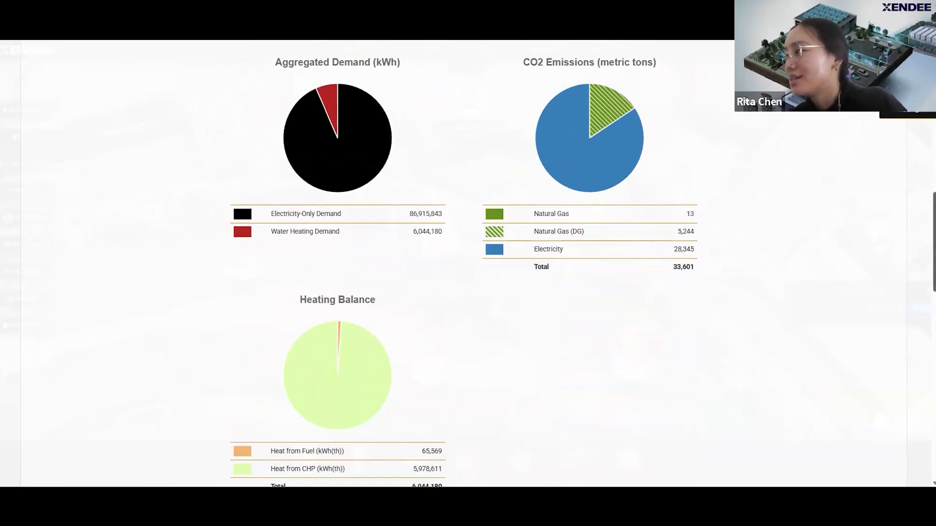
scroll(468, 263, down, 10)
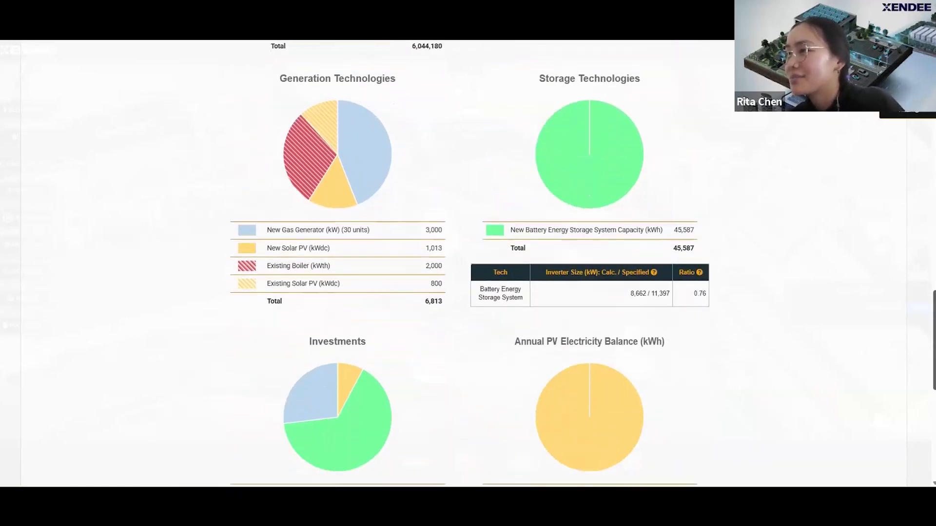
scroll(468, 263, down, 5)
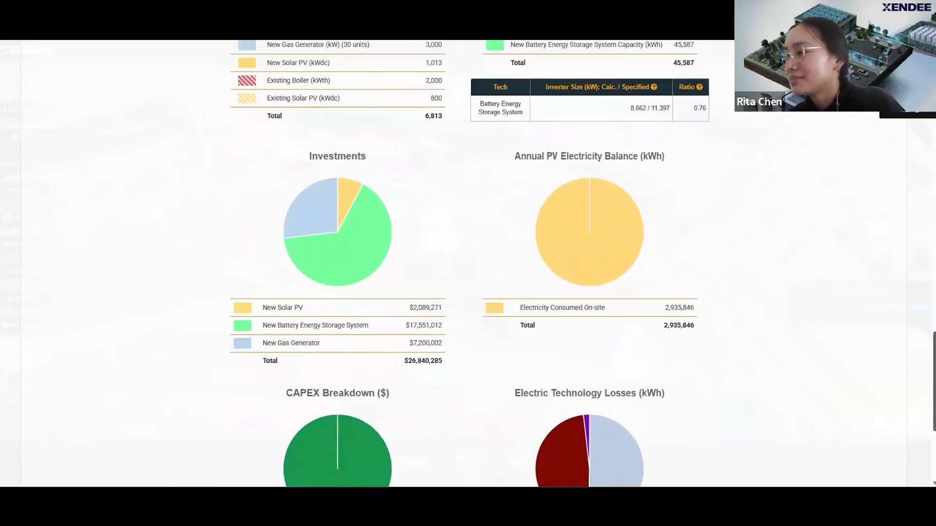
scroll(468, 263, down, 2)
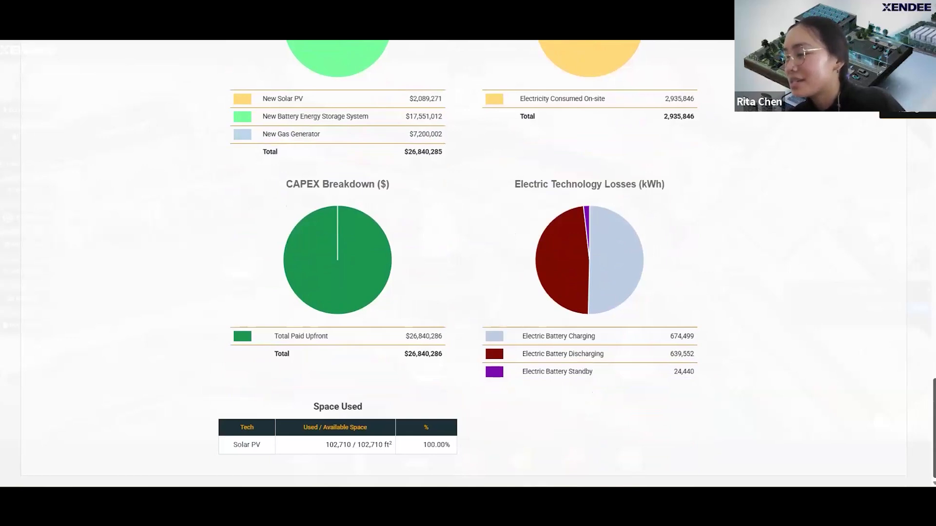
Open the Dispatch by End Use results and examine the January Week electricity dispatch chart with its legend
scroll(468, 263, up, 20)
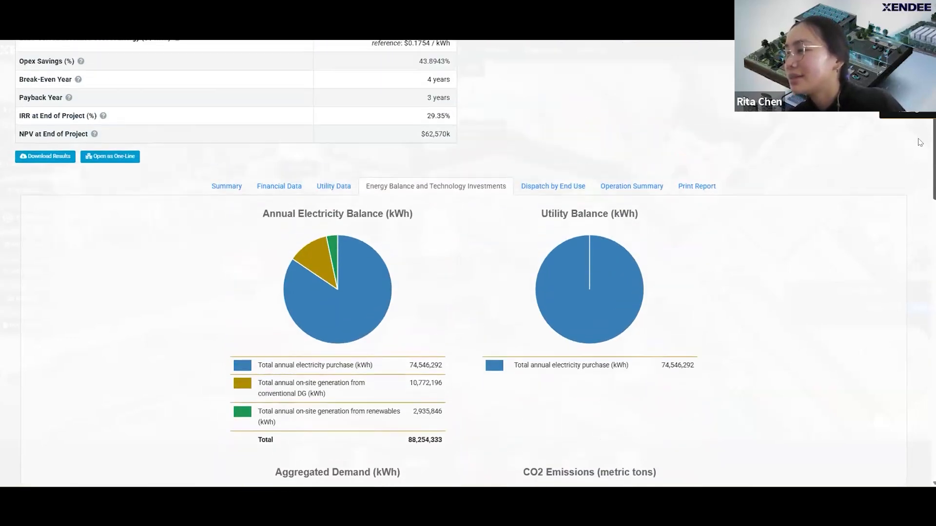
scroll(614, 72, down, 2)
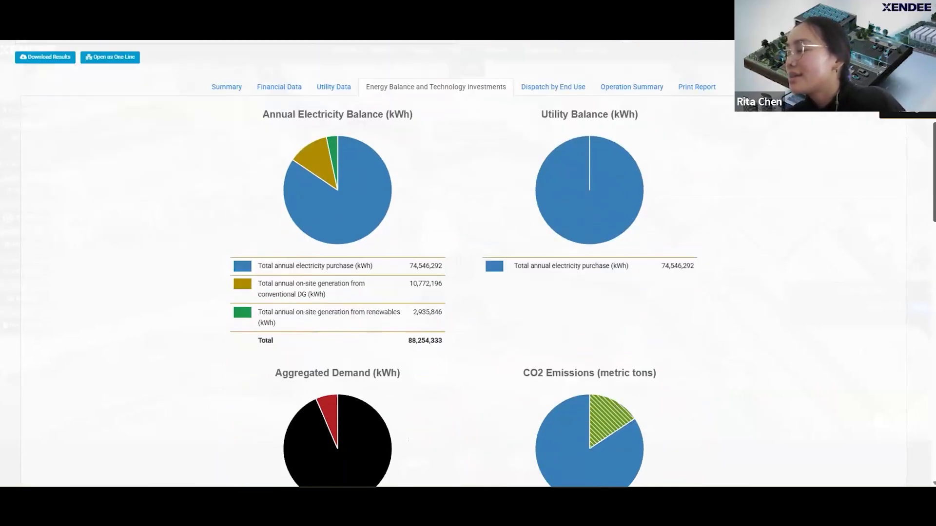
click(554, 93)
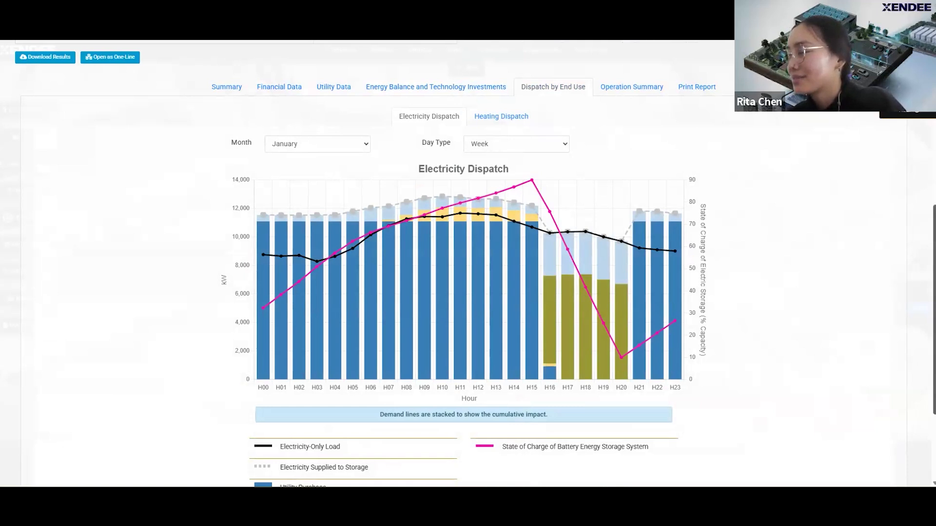
scroll(366, 263, up, 1)
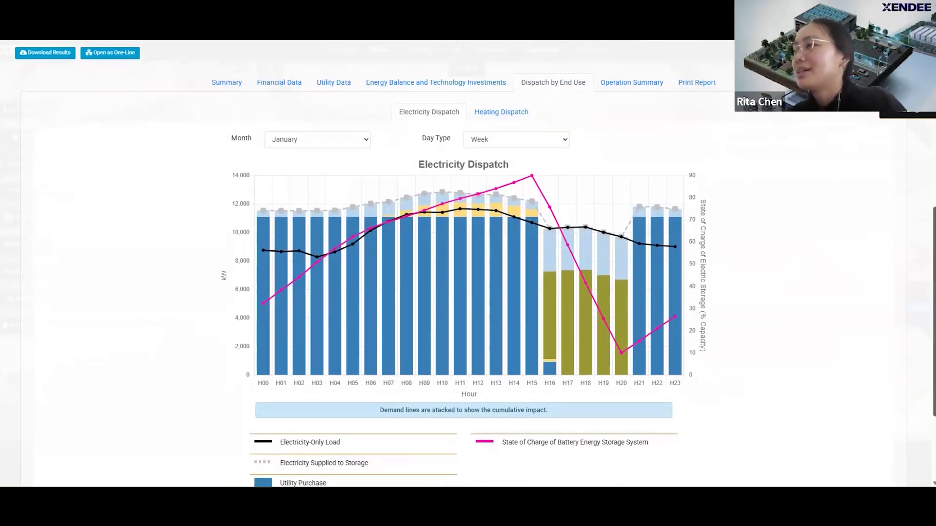
scroll(468, 263, down, 1)
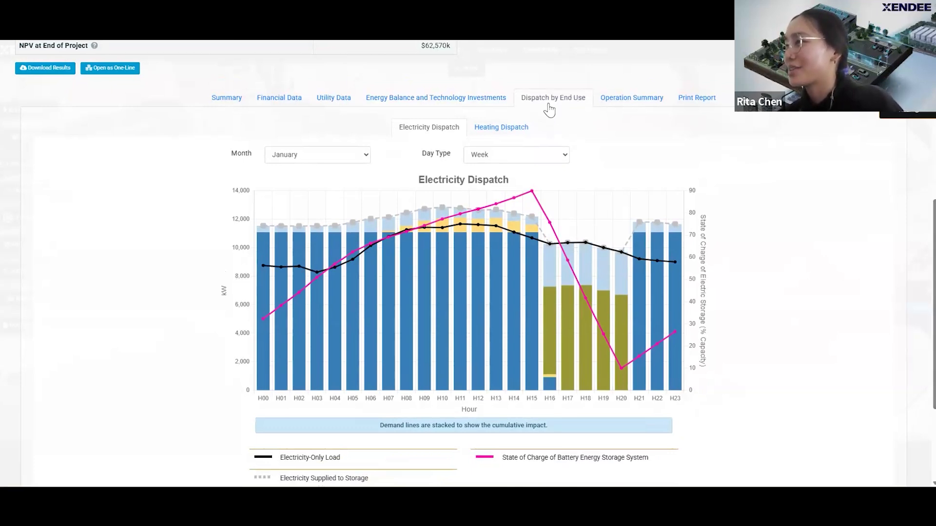
drag(934, 224, 934, 226)
scroll(468, 264, down, 1)
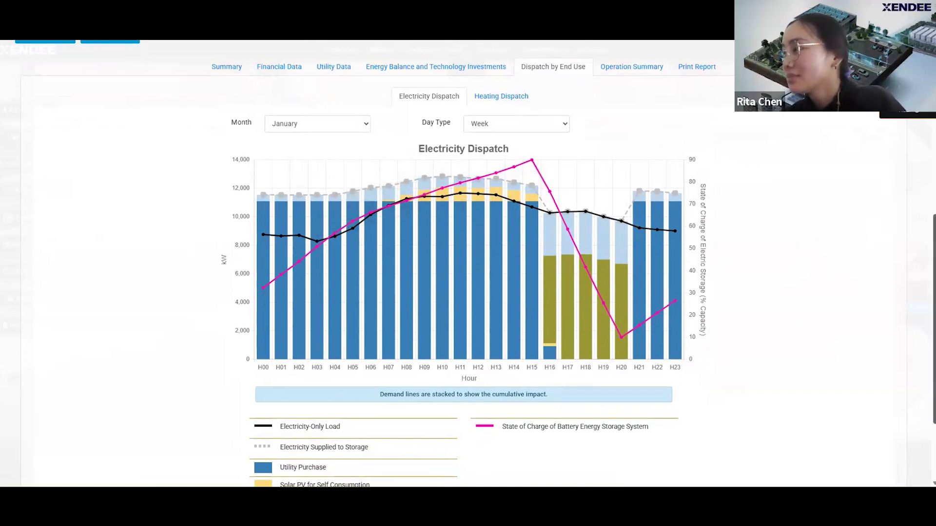
scroll(913, 98, down, 1)
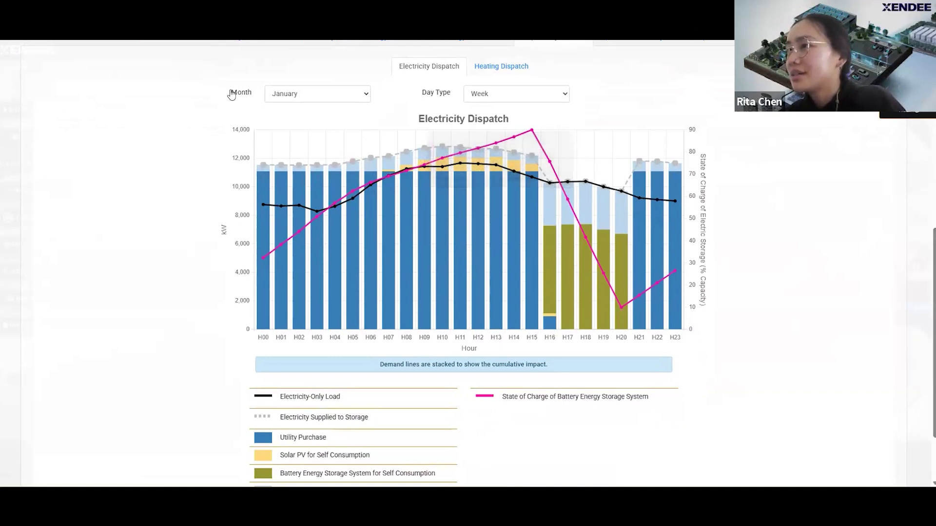
Check the Month and Day Type choices of the Electricity Dispatch chart, keeping January and Week, and examine its hourly dispatch and legend
click(284, 99)
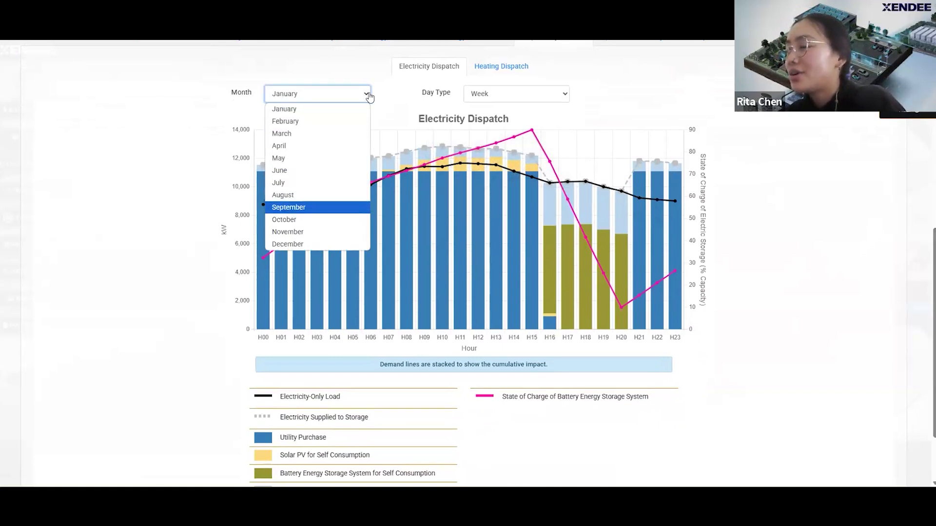
click(465, 94)
click(516, 98)
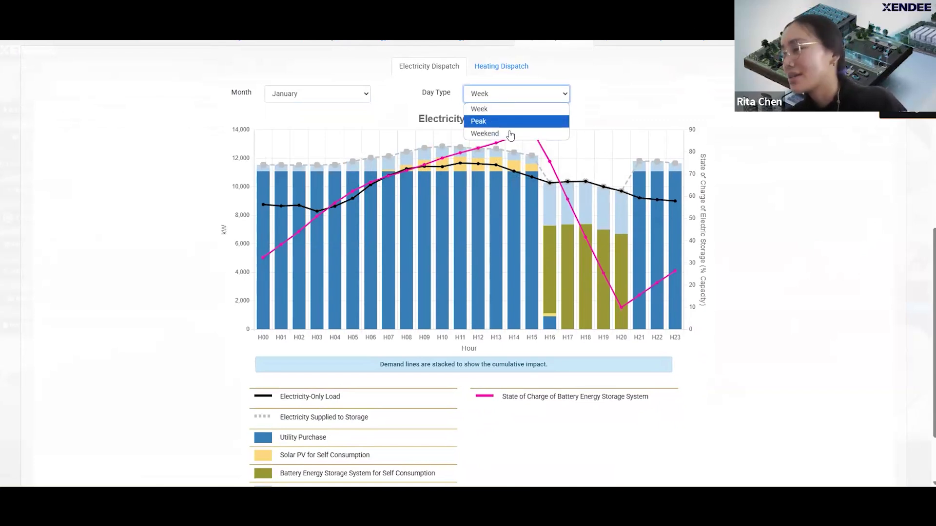
click(602, 119)
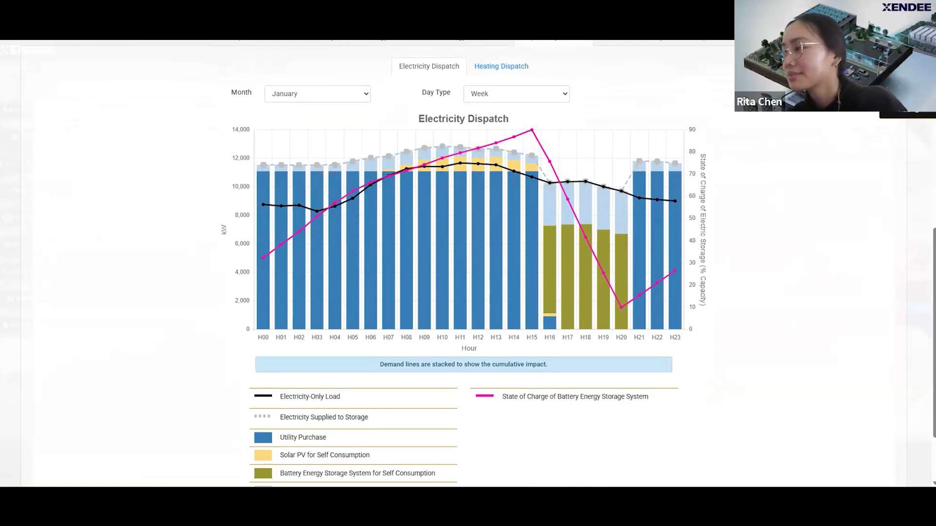
scroll(393, 264, down, 1)
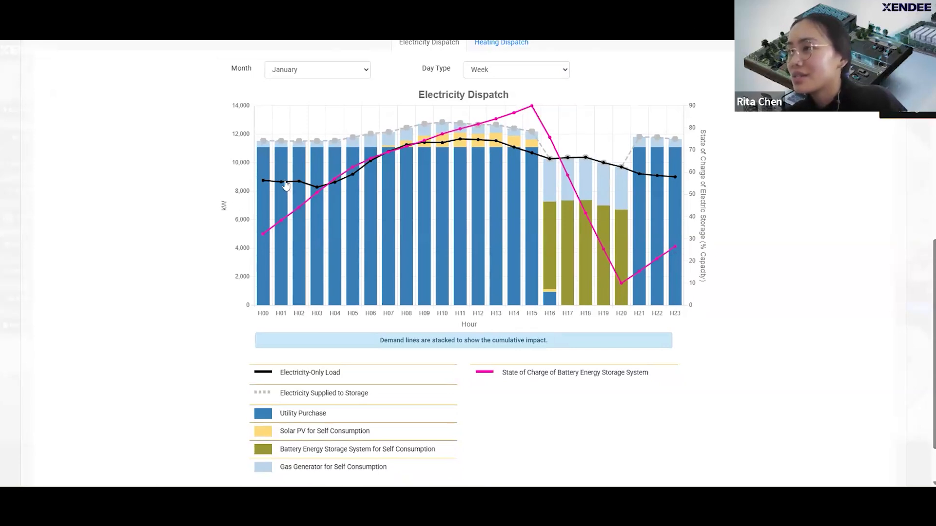
mouse_move(279, 189)
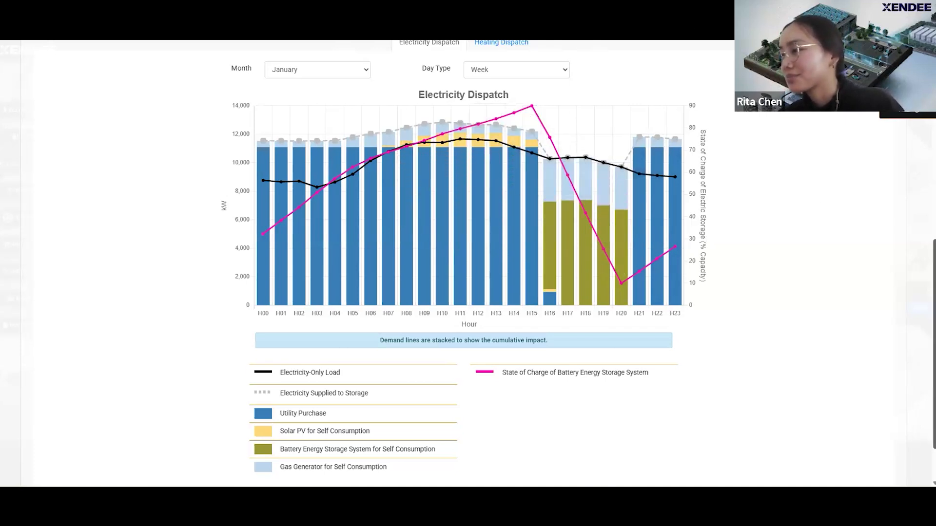
Examine the January Week Heating Dispatch chart and compare it with the Electricity Dispatch chart
scroll(759, 175, up, 1)
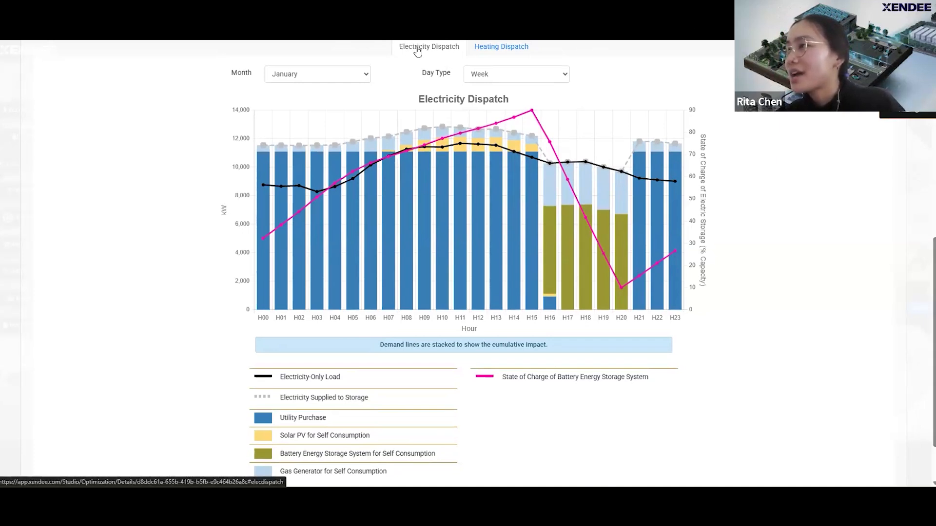
click(480, 52)
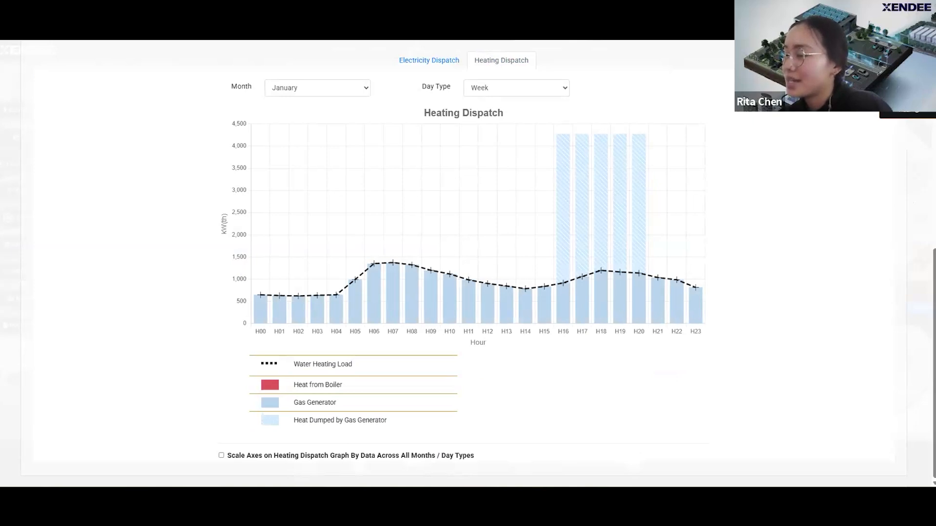
mouse_move(264, 300)
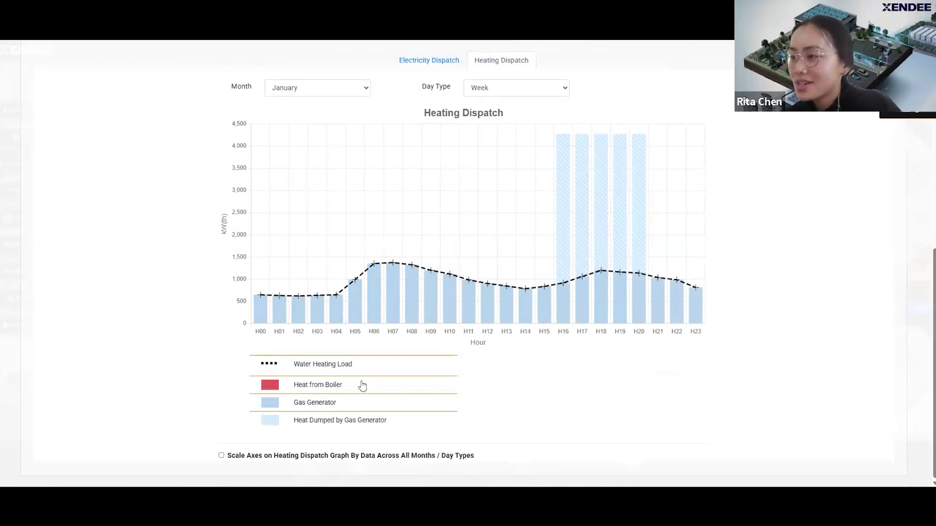
click(422, 68)
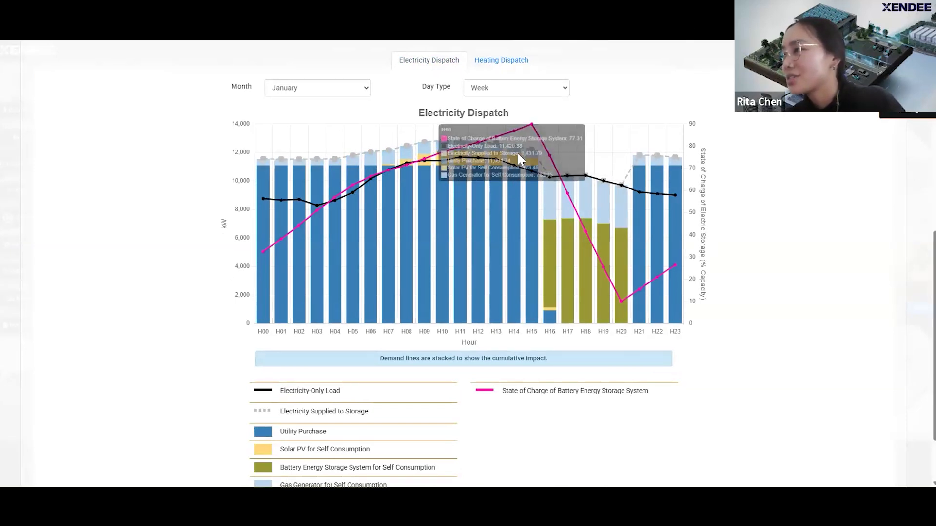
click(512, 65)
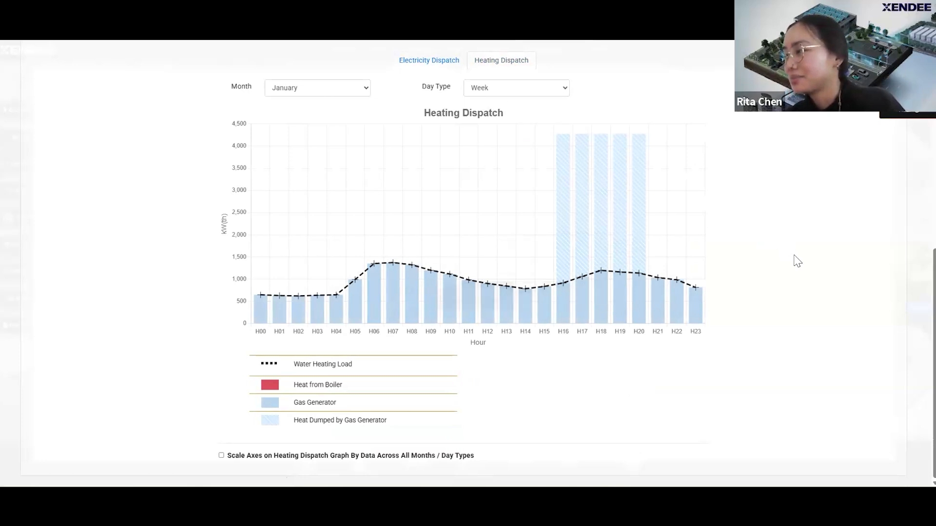
Return to the Electricity Dispatch chart and set its month to August
scroll(547, 153, up, 1)
click(434, 117)
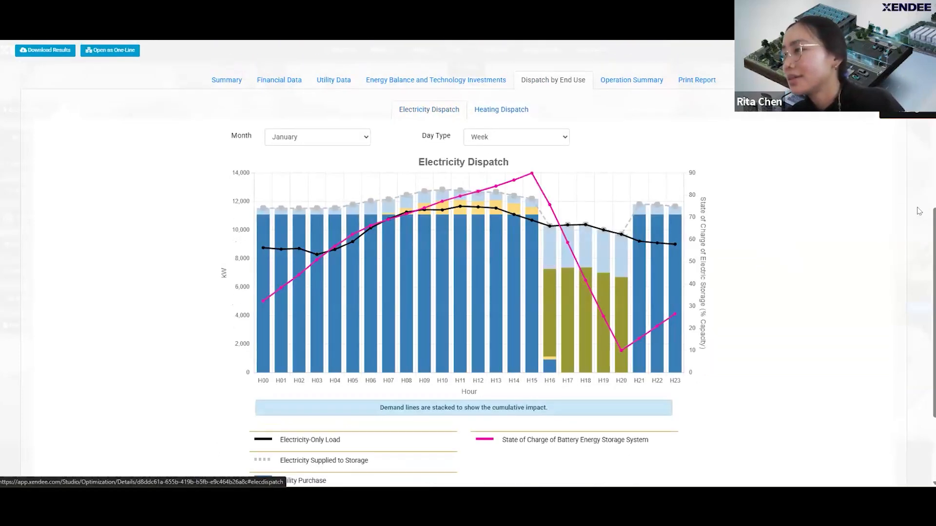
scroll(468, 264, down, 1)
scroll(401, 108, up, 1)
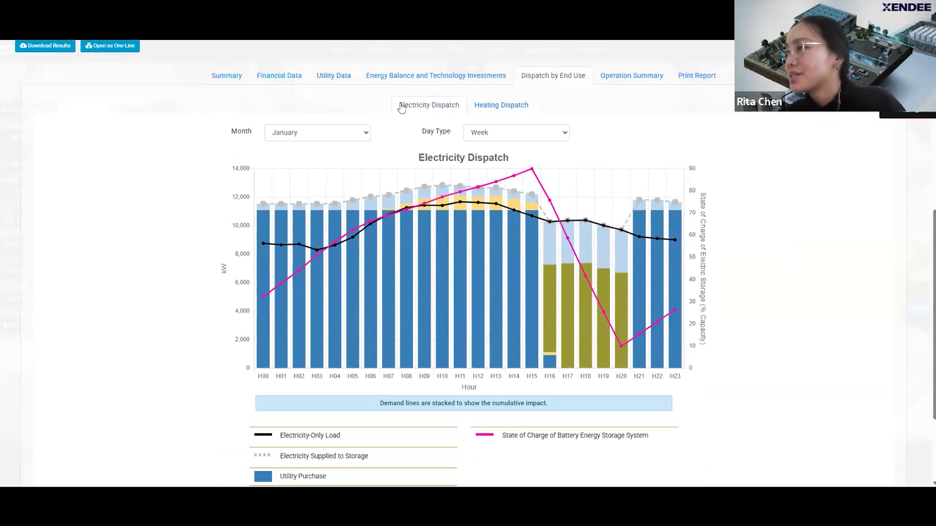
click(304, 138)
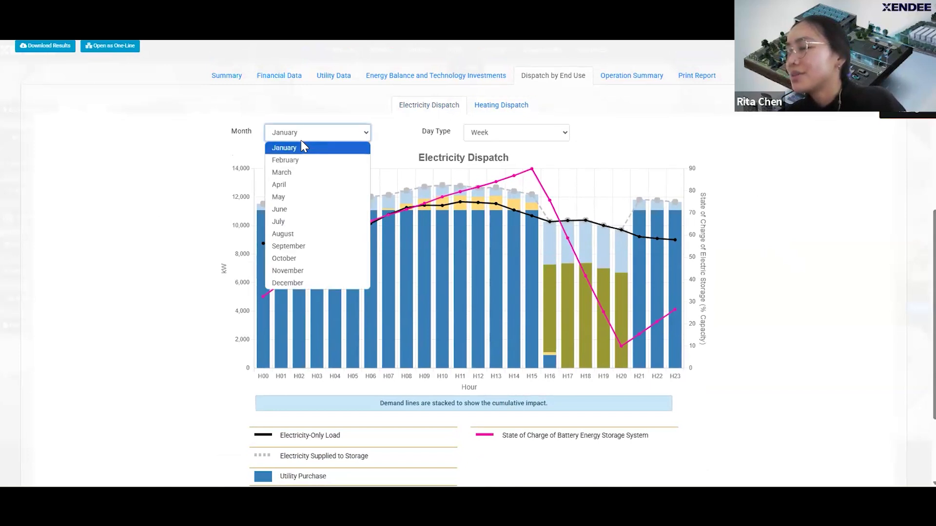
click(291, 236)
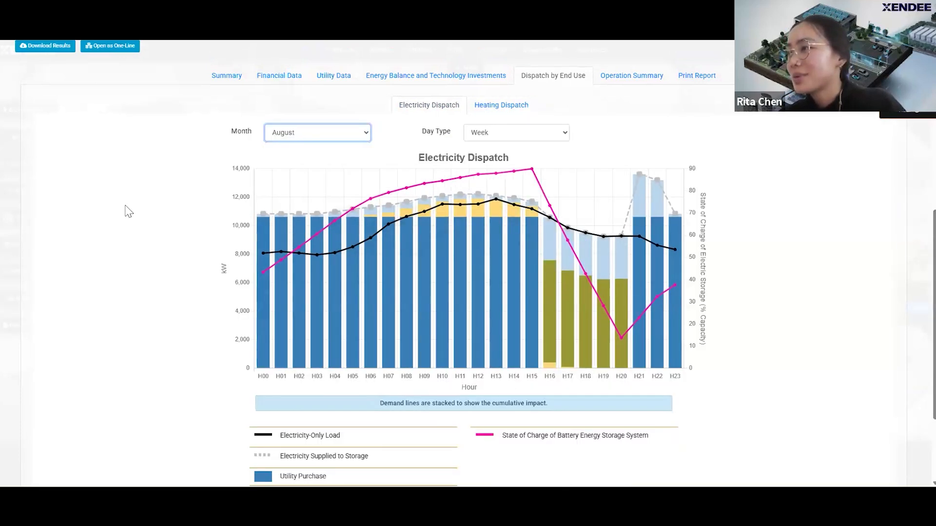
Examine the August Week electricity dispatch by hour and open the Operation Summary results
scroll(148, 244, down, 1)
scroll(150, 245, down, 1)
scroll(161, 255, up, 1)
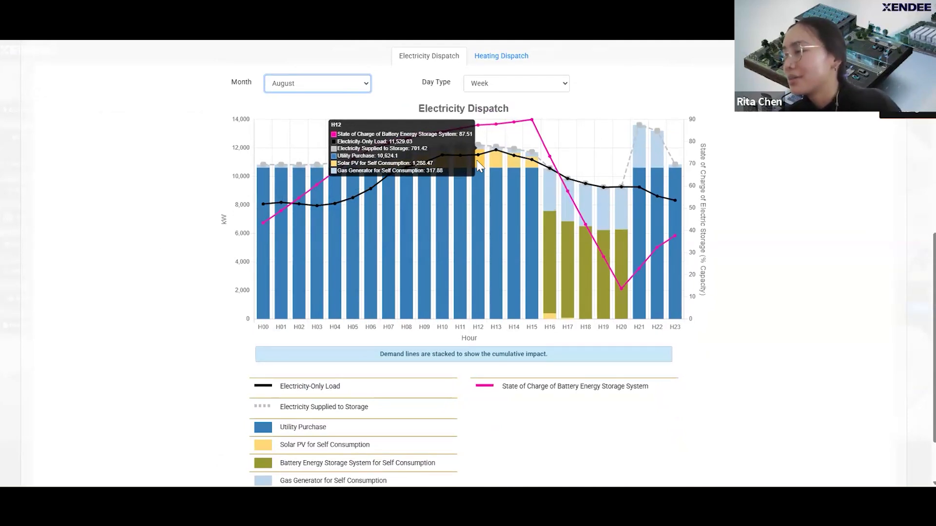
scroll(886, 280, up, 1)
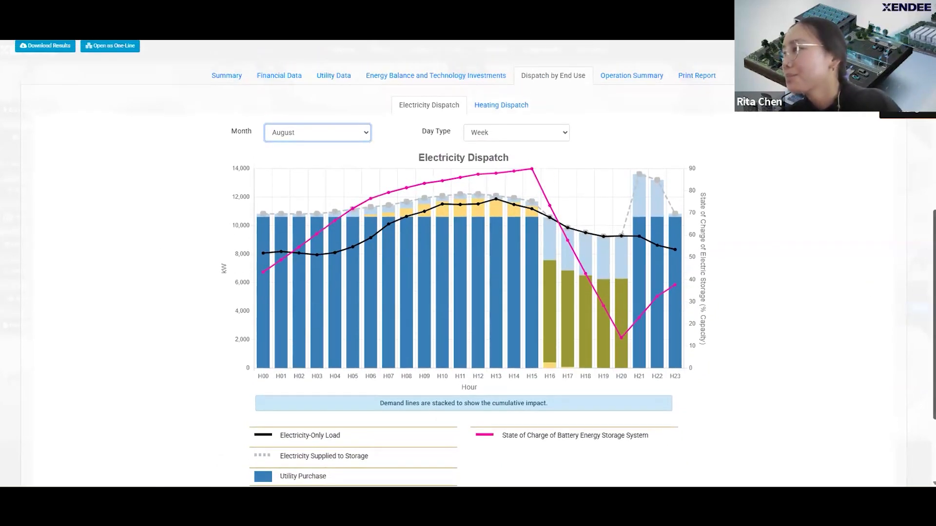
scroll(886, 279, up, 1)
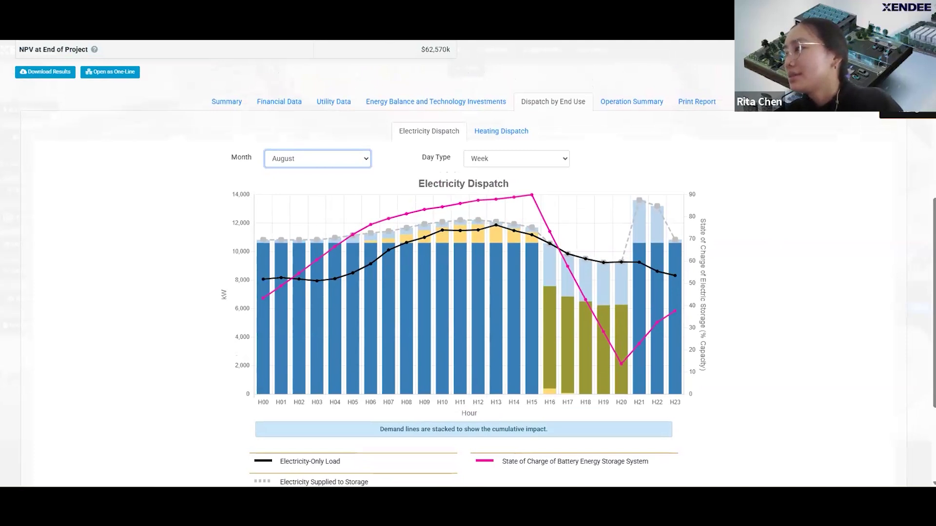
scroll(886, 280, up, 1)
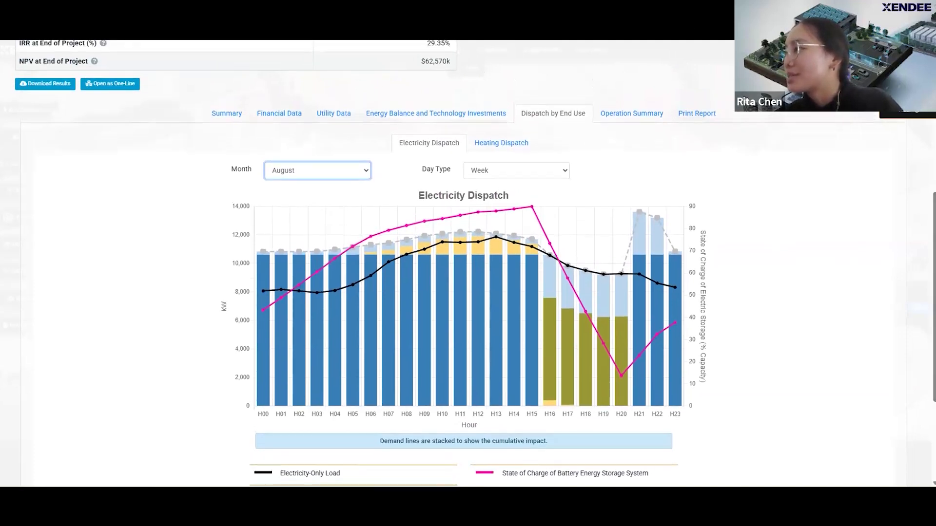
click(615, 117)
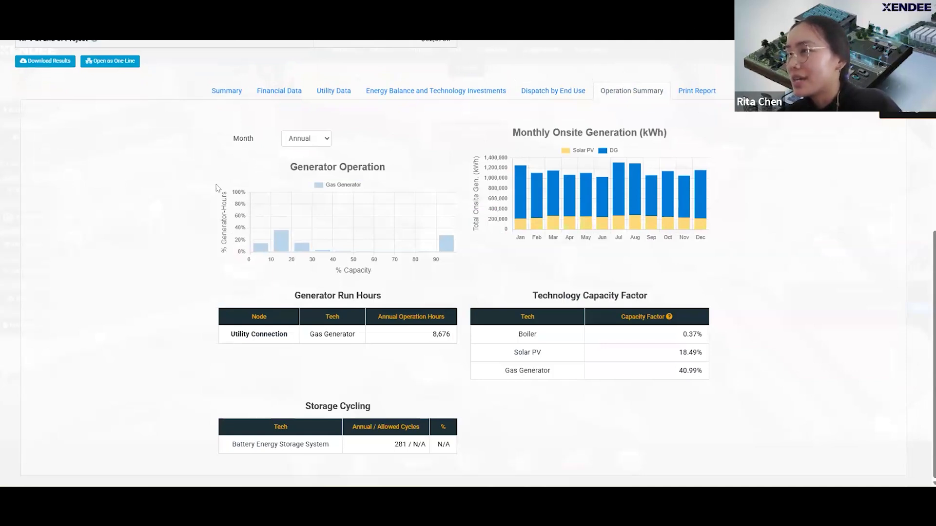
Open the Print Report page and enable Report Customization Mode for the All Results template
click(697, 101)
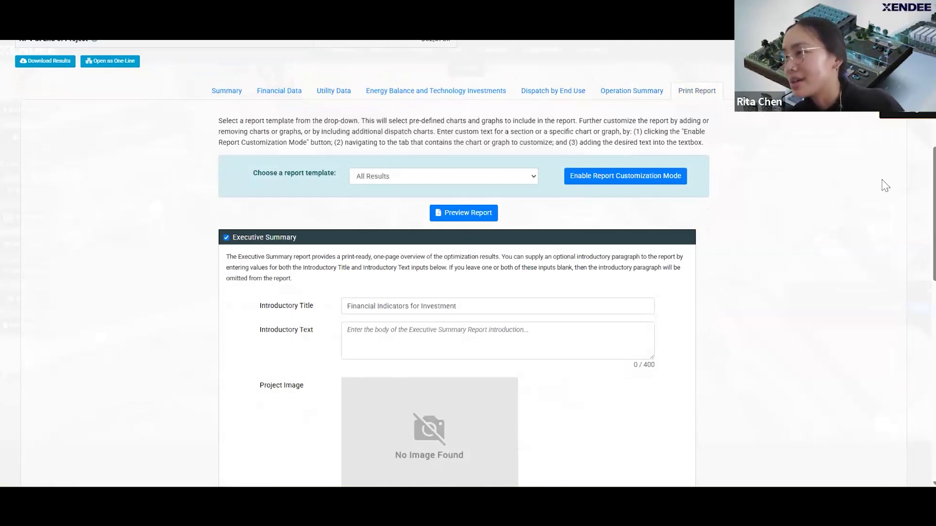
drag(934, 176, 935, 197)
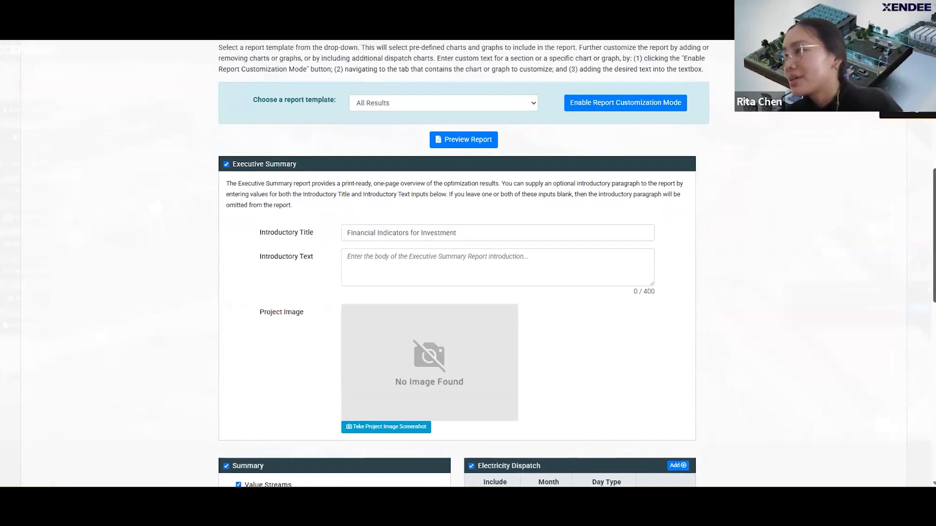
click(591, 109)
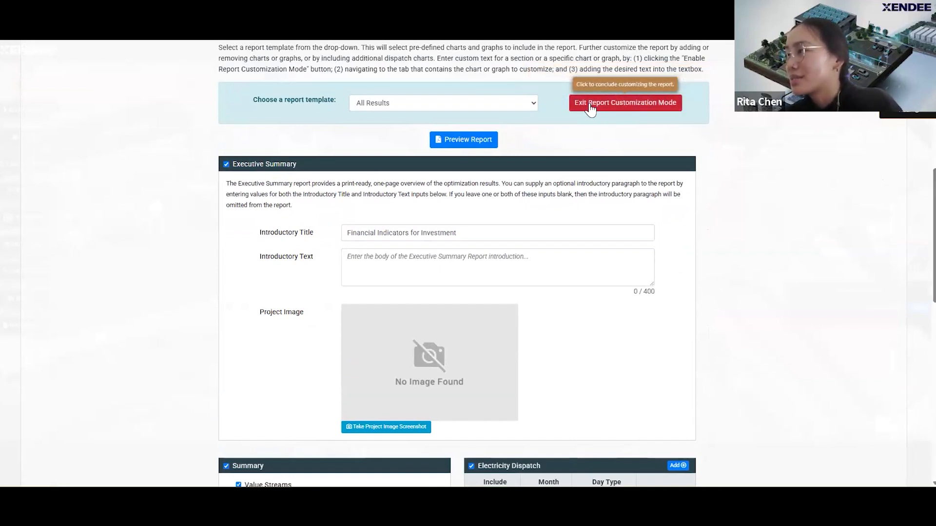
Review the report's selectable contents, from the Executive Summary to the dispatch, utility, energy balance and operation sections
drag(934, 205, 935, 255)
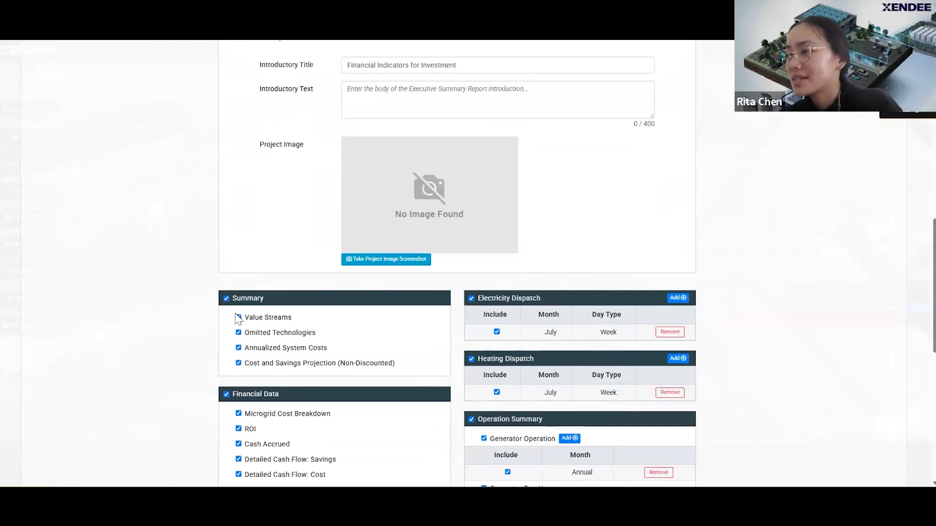
scroll(160, 343, down, 3)
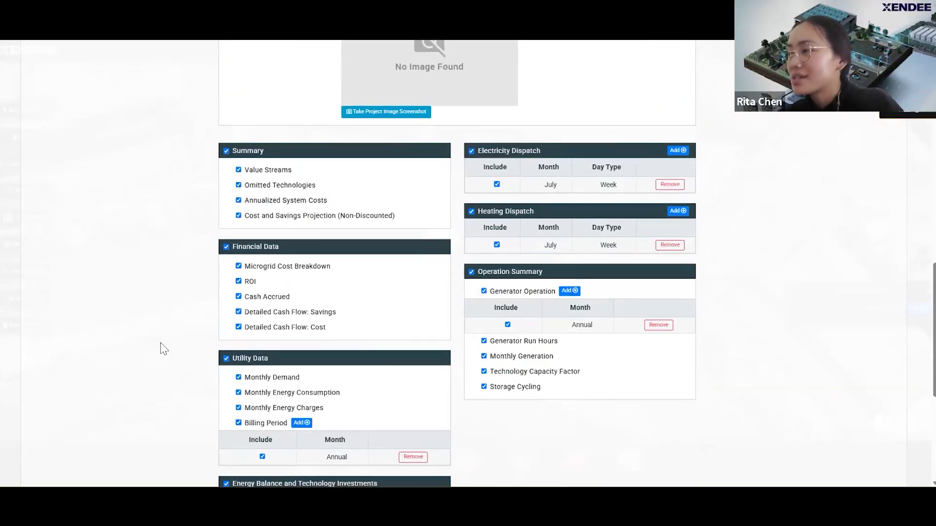
scroll(457, 263, down, 4)
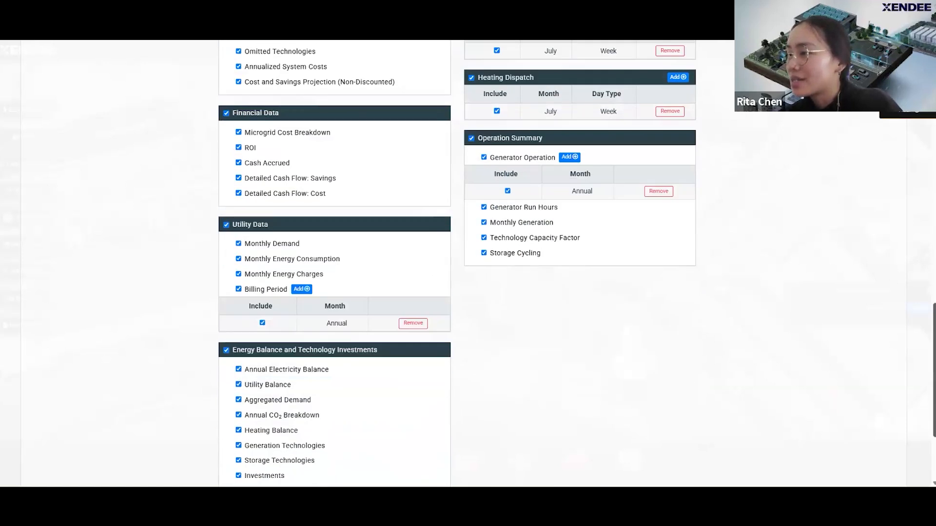
scroll(457, 263, up, 9)
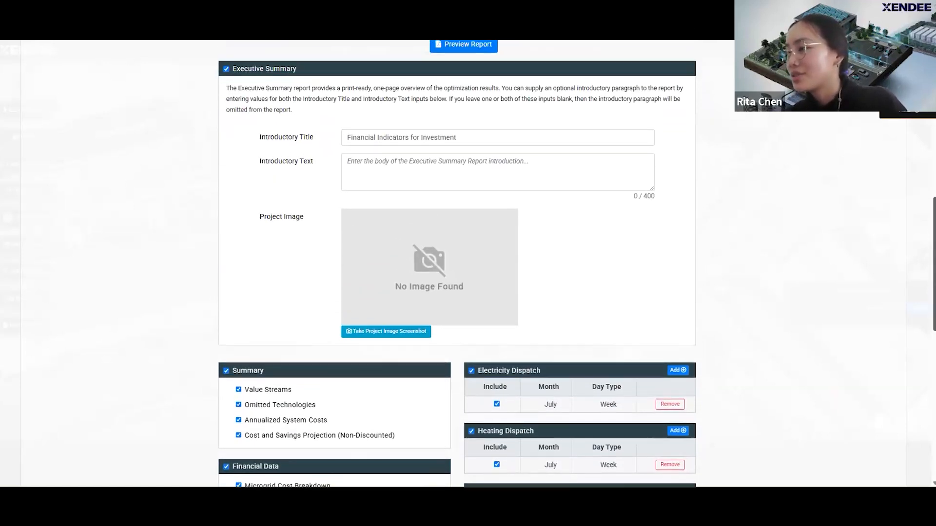
scroll(475, 451, down, 10)
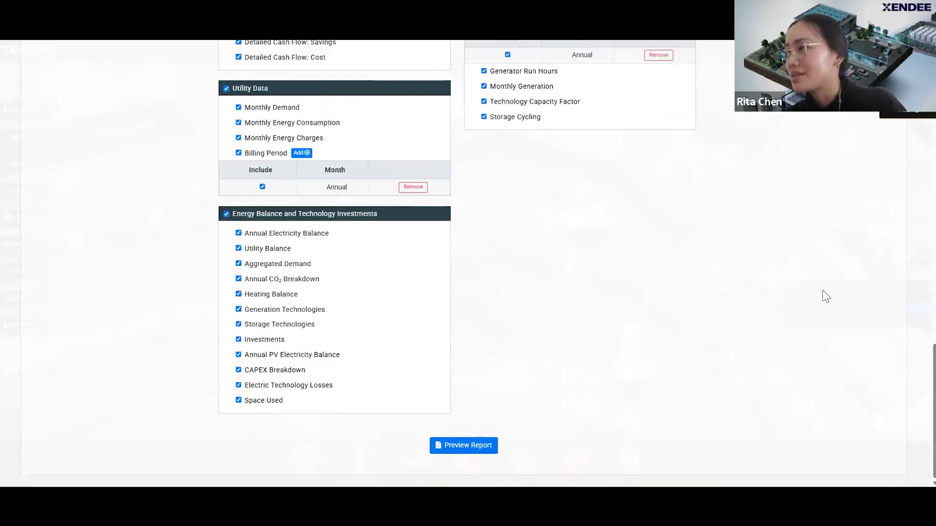
scroll(843, 302, up, 15)
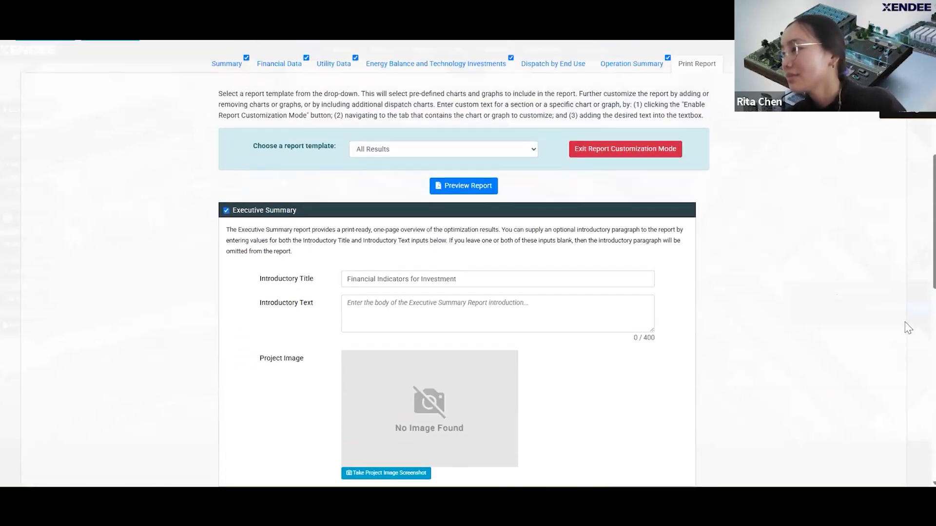
Review the overall cost, emissions, financial result and new technology capacity tables above the detailed results
scroll(824, 256, up, 3)
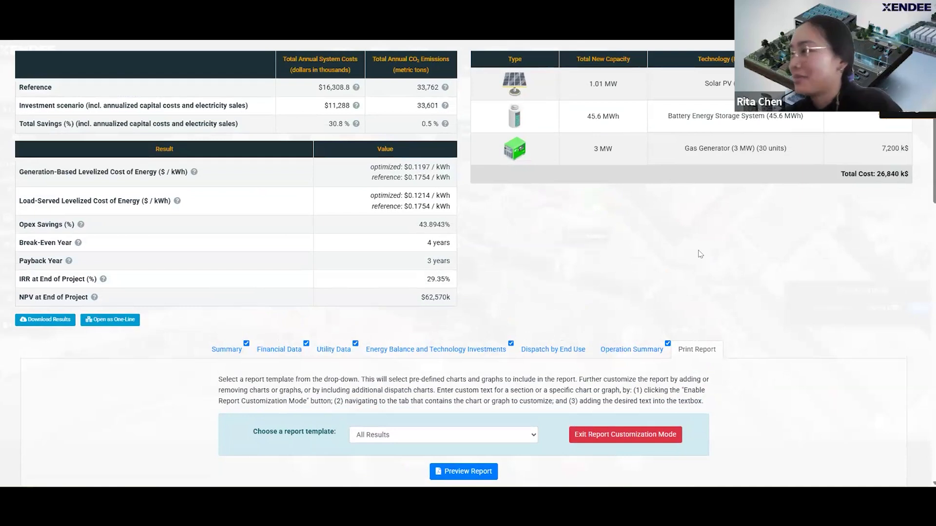
scroll(702, 273, up, 2)
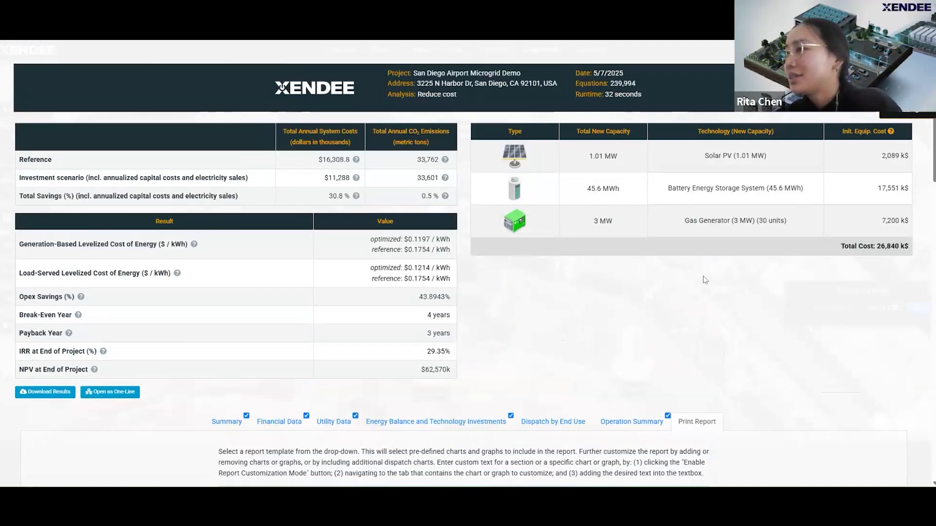
scroll(706, 283, down, 1)
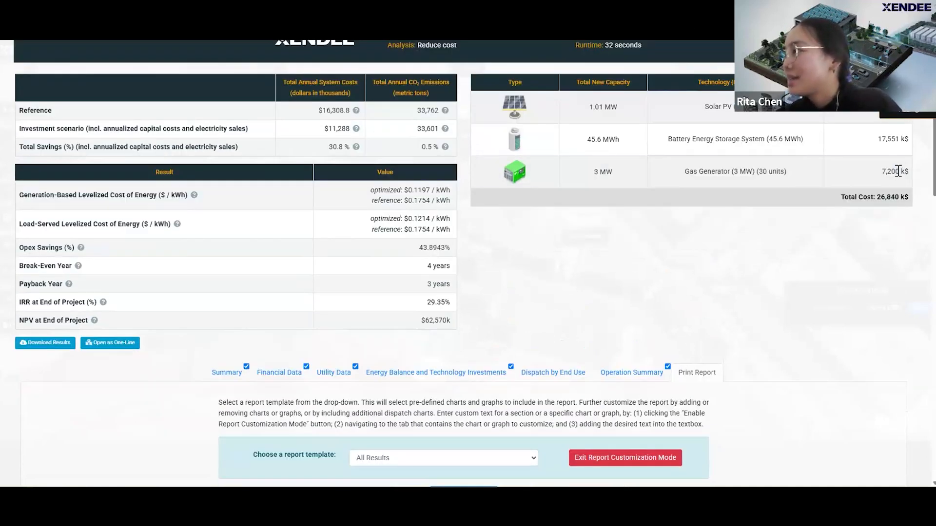
scroll(905, 194, up, 1)
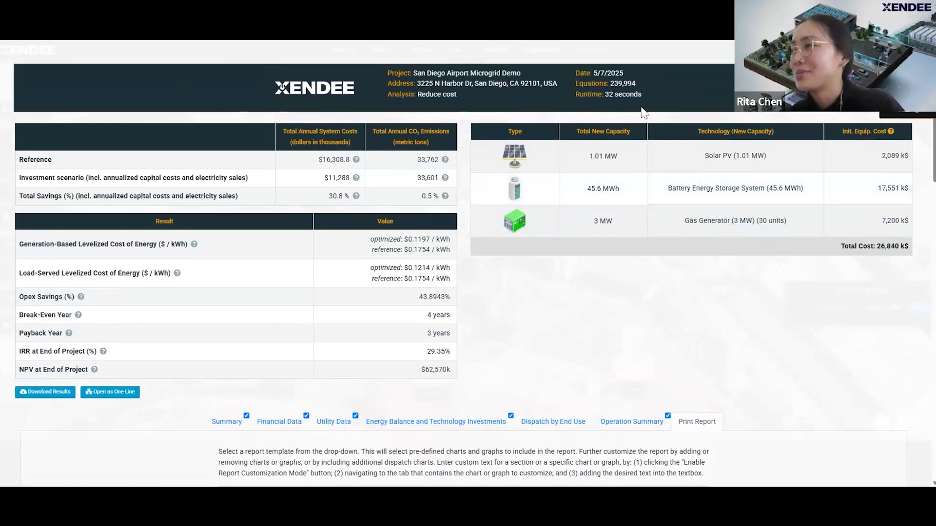
Close the optimization results and show the whole microgrid with its surrounding terminal on the project map
click(921, 51)
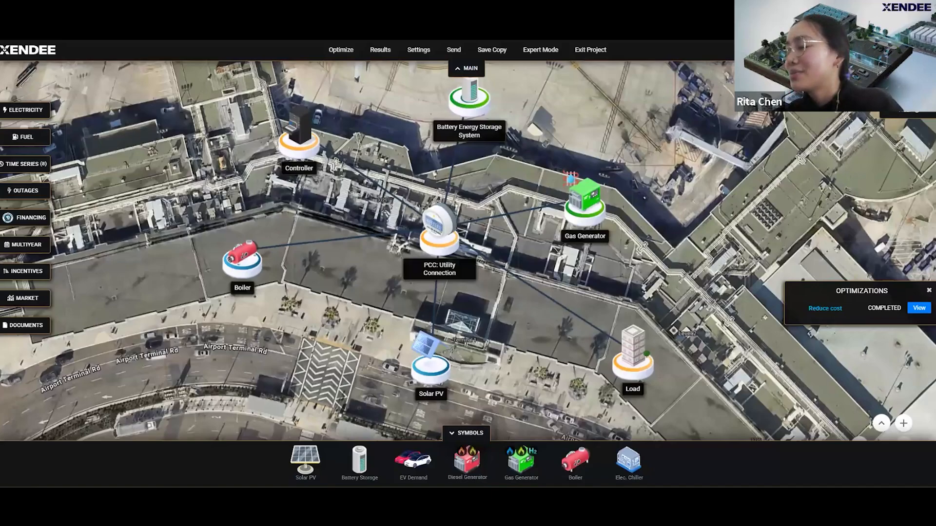
scroll(661, 229, down, 5)
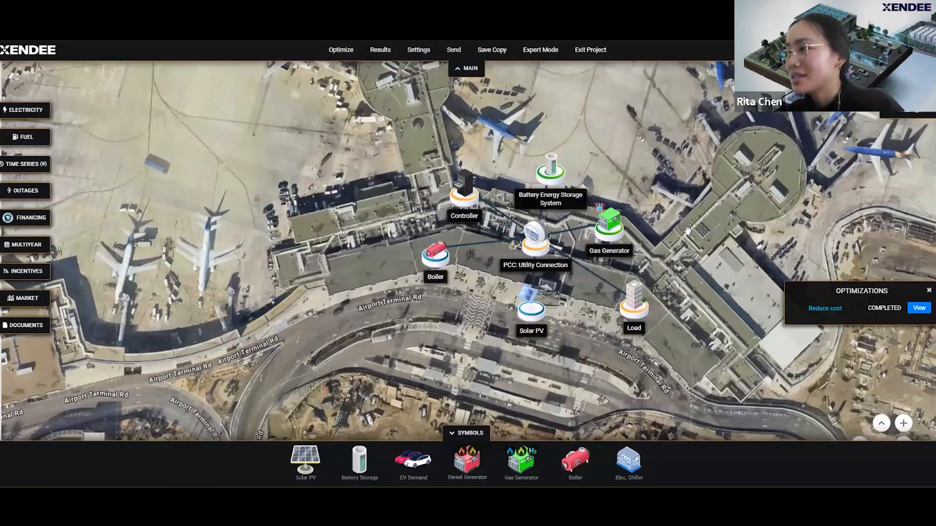
drag(688, 231, 623, 240)
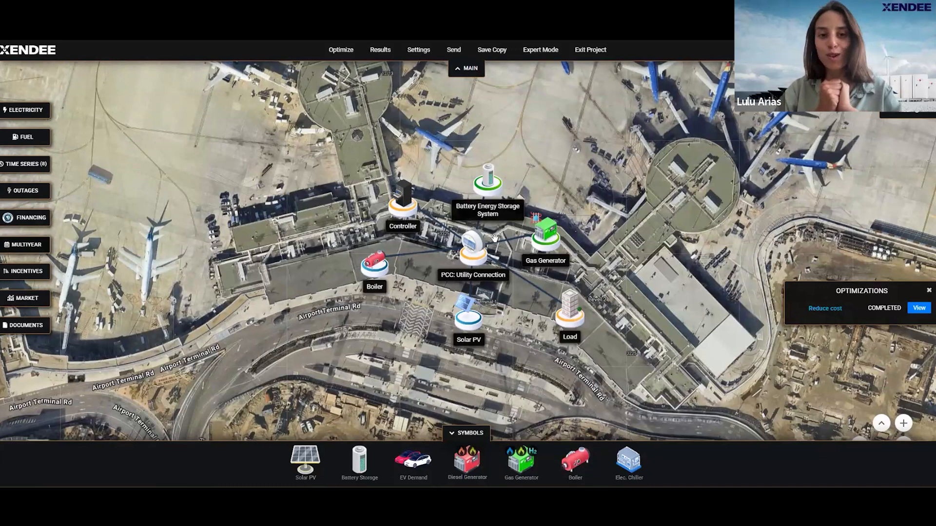
drag(615, 247, 570, 244)
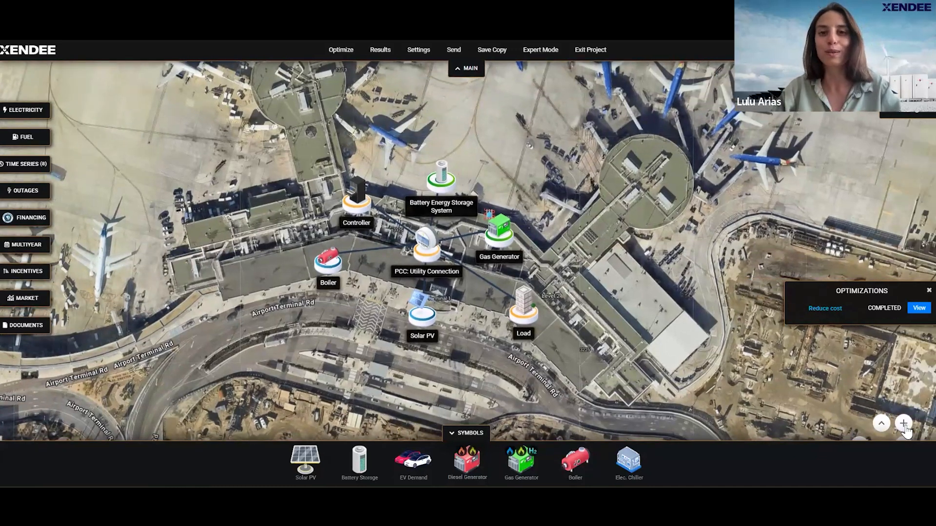